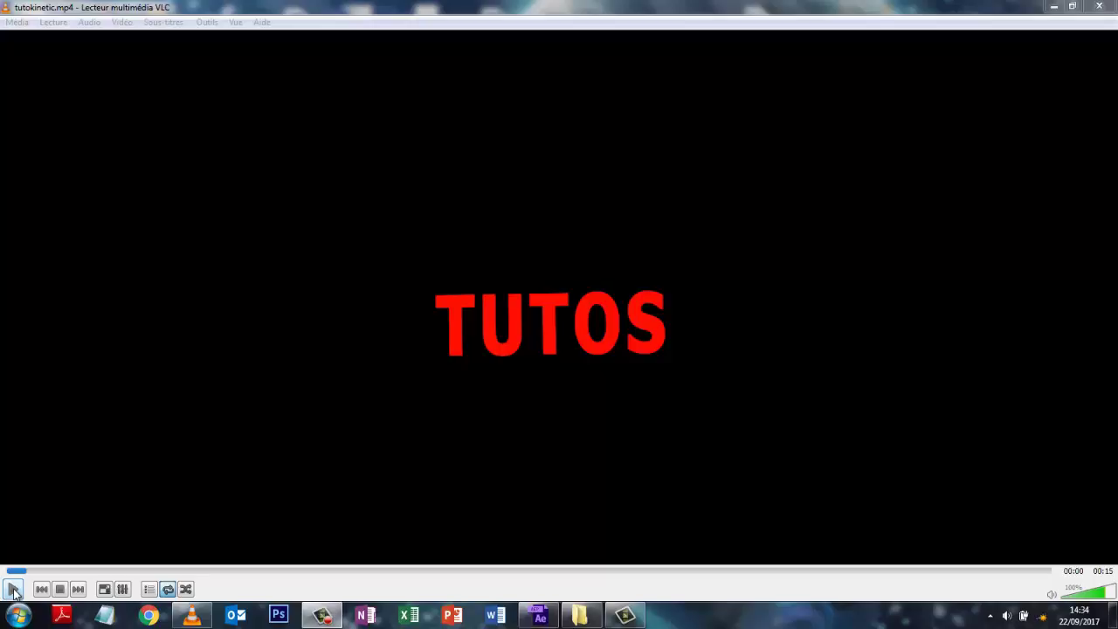
Play tutokinetic.mp4 in VLC, pause, rewind to about 00:11, then close the player
click(13, 590)
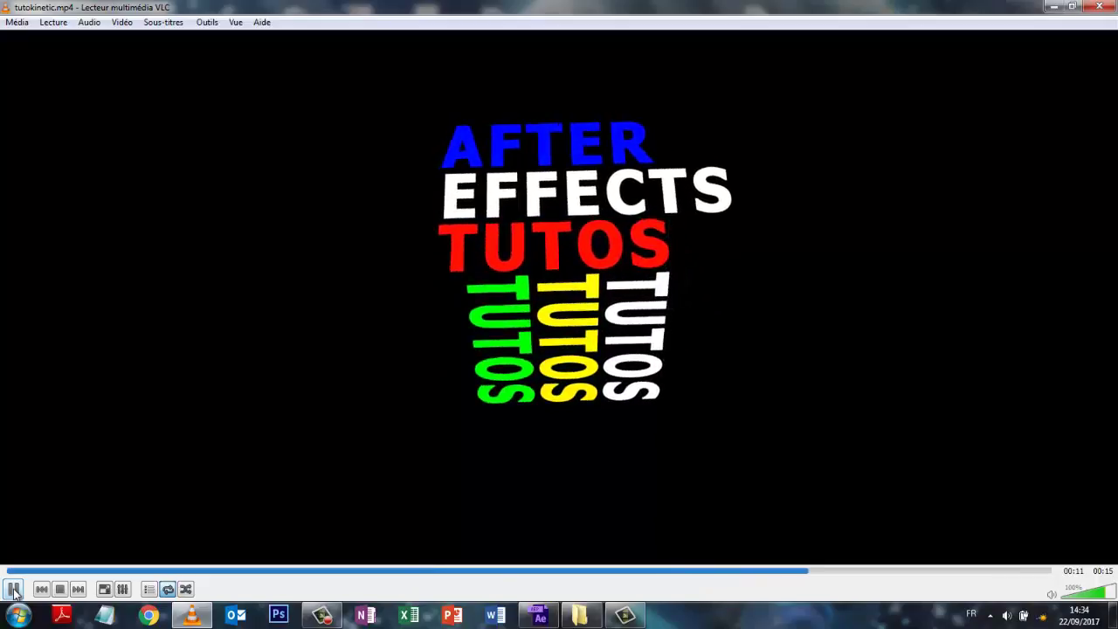
click(14, 590)
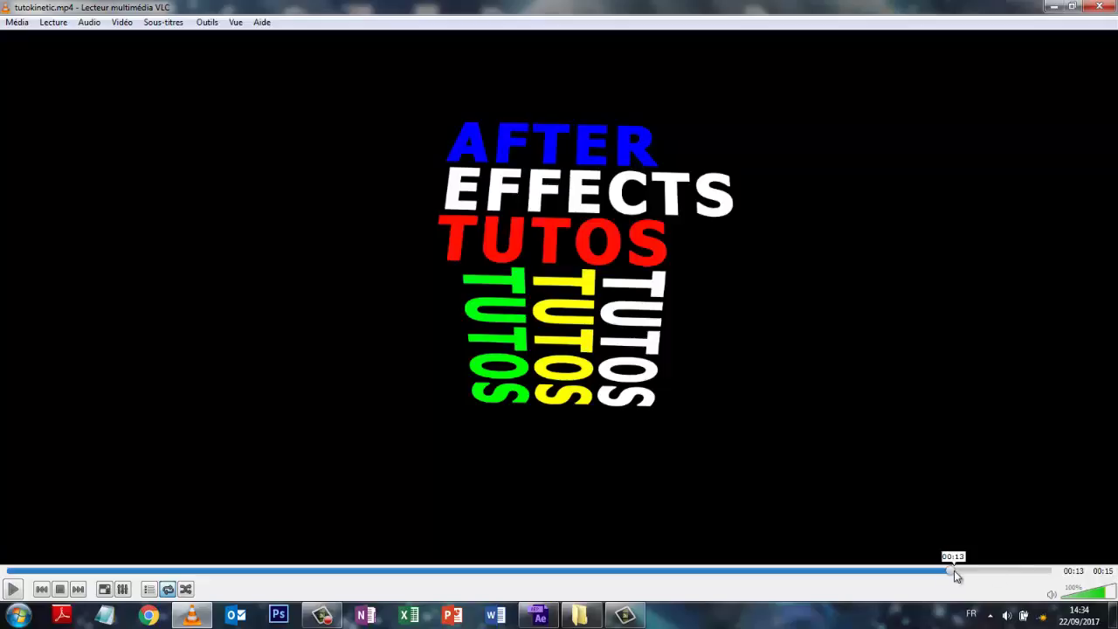
mouse_move(954, 571)
mouse_down()
mouse_move(322, 572)
mouse_move(492, 587)
mouse_move(442, 588)
mouse_move(633, 586)
mouse_move(886, 616)
mouse_move(620, 594)
mouse_move(959, 586)
mouse_move(682, 582)
mouse_up()
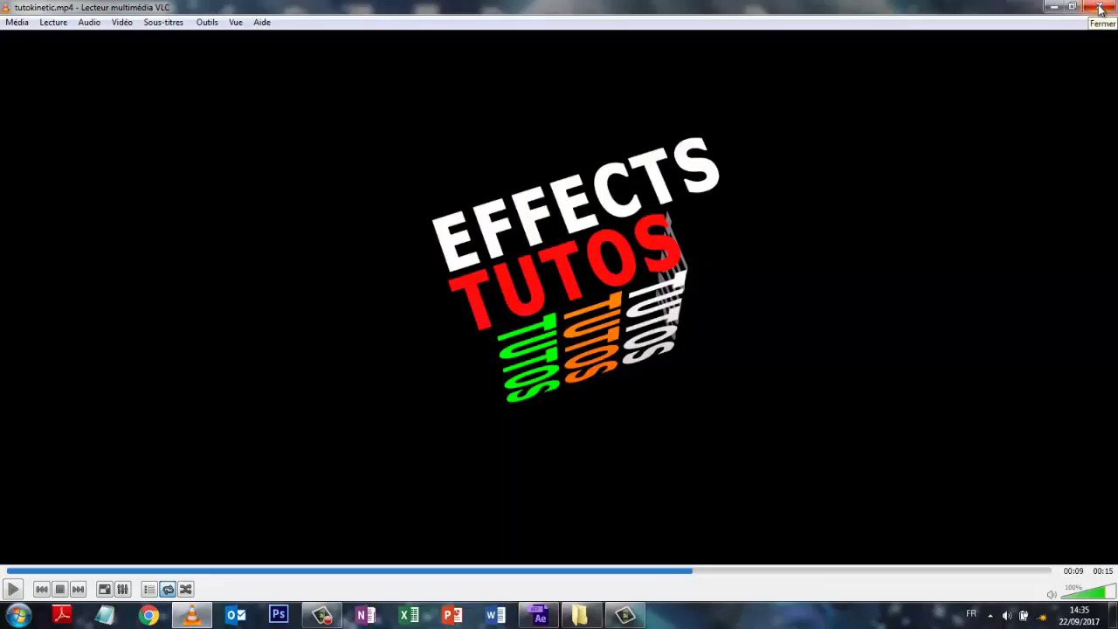
click(1101, 9)
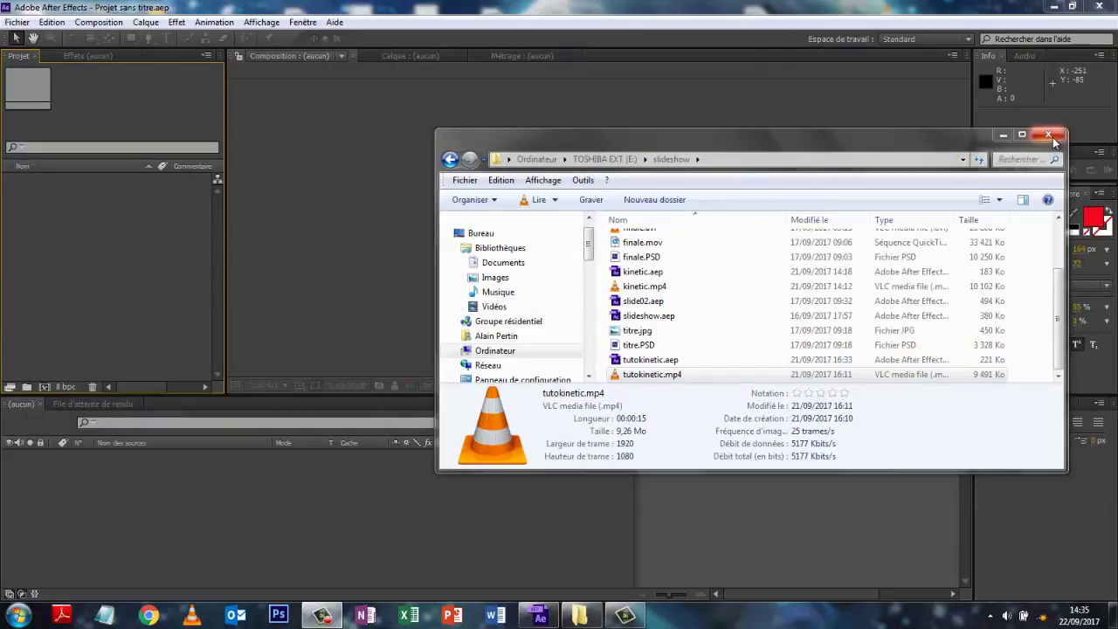
Close the slideshow folder and create a 1920×1080, 25 fps, 15-second composition with black background
click(1048, 135)
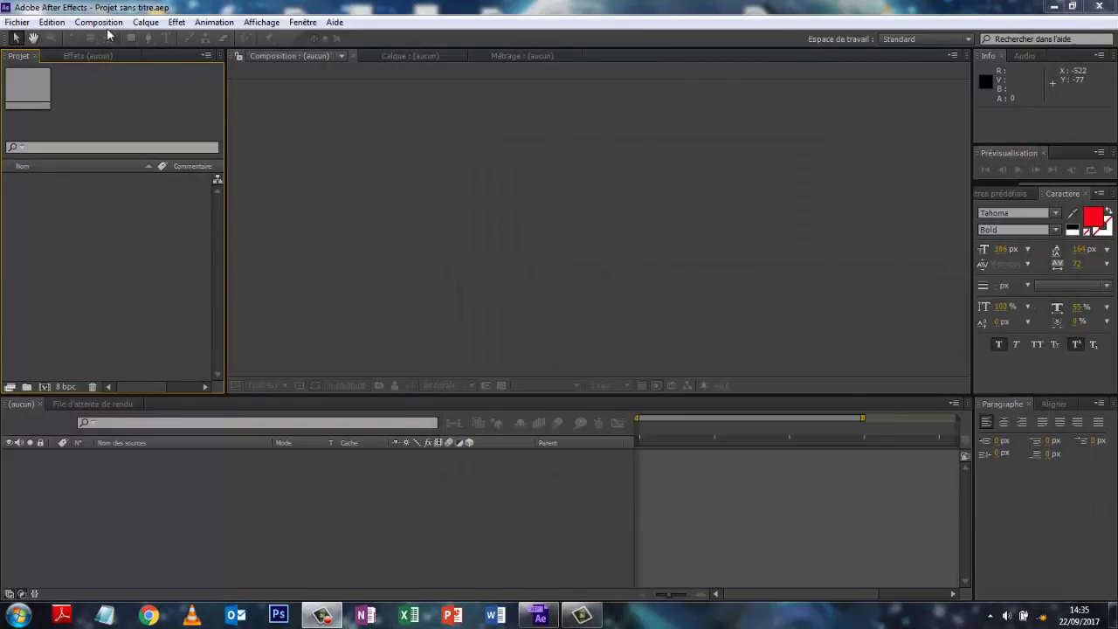
click(89, 22)
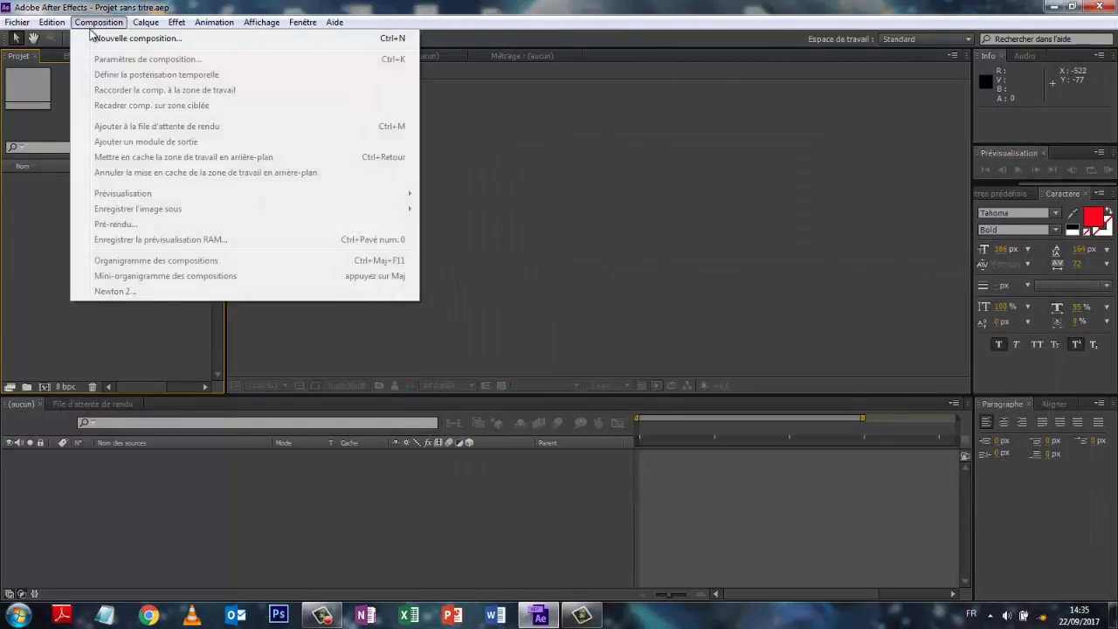
click(110, 40)
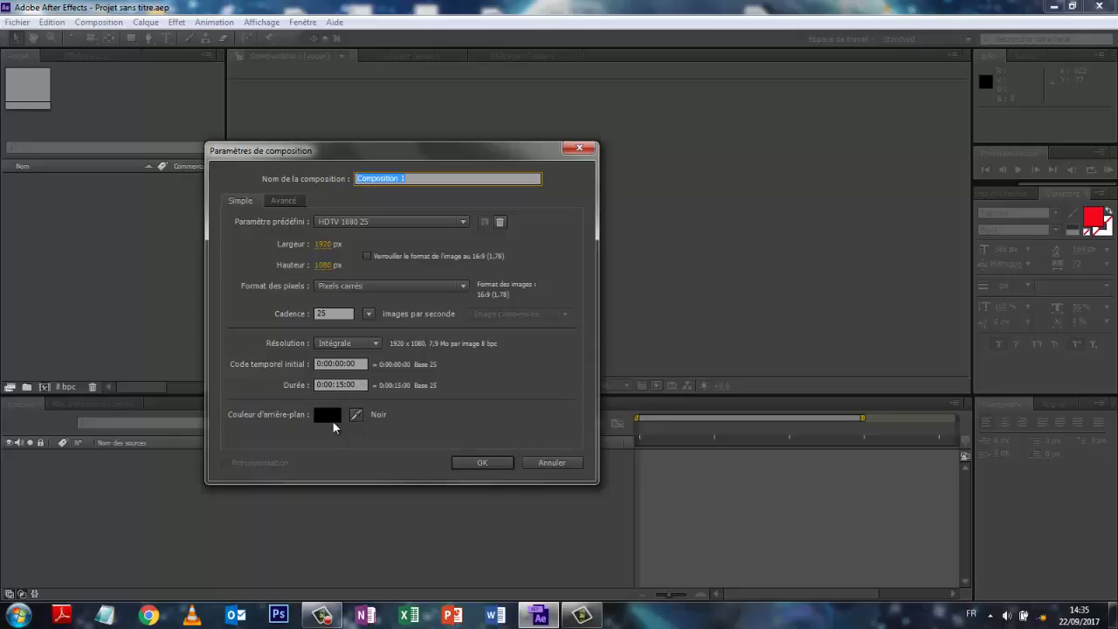
click(483, 462)
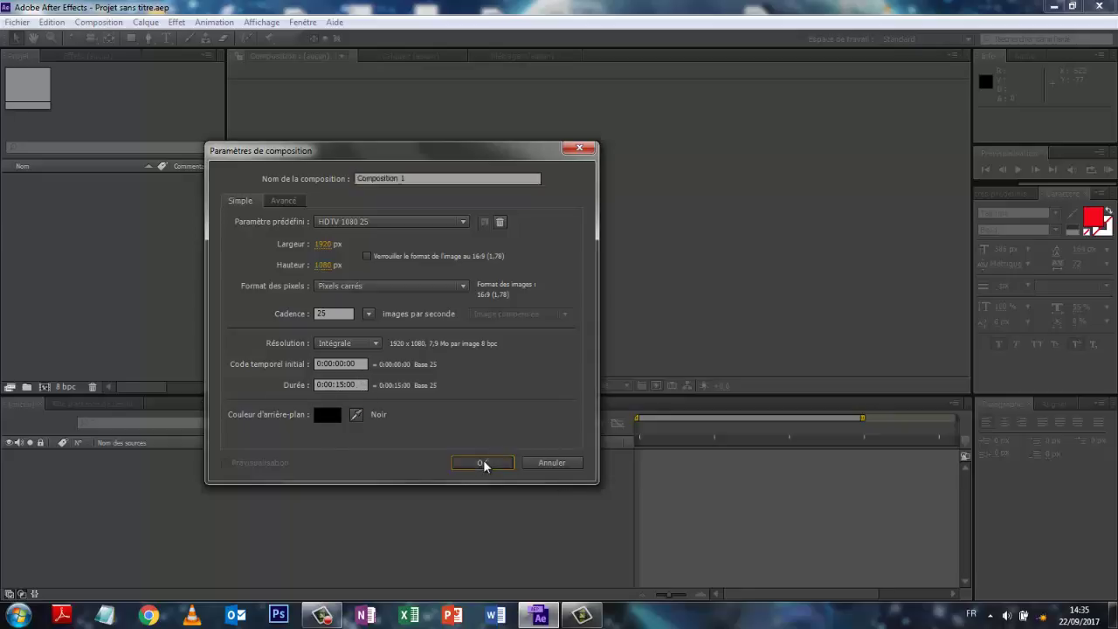
Add a null object, Nul 1, and make it a 3D layer
click(146, 24)
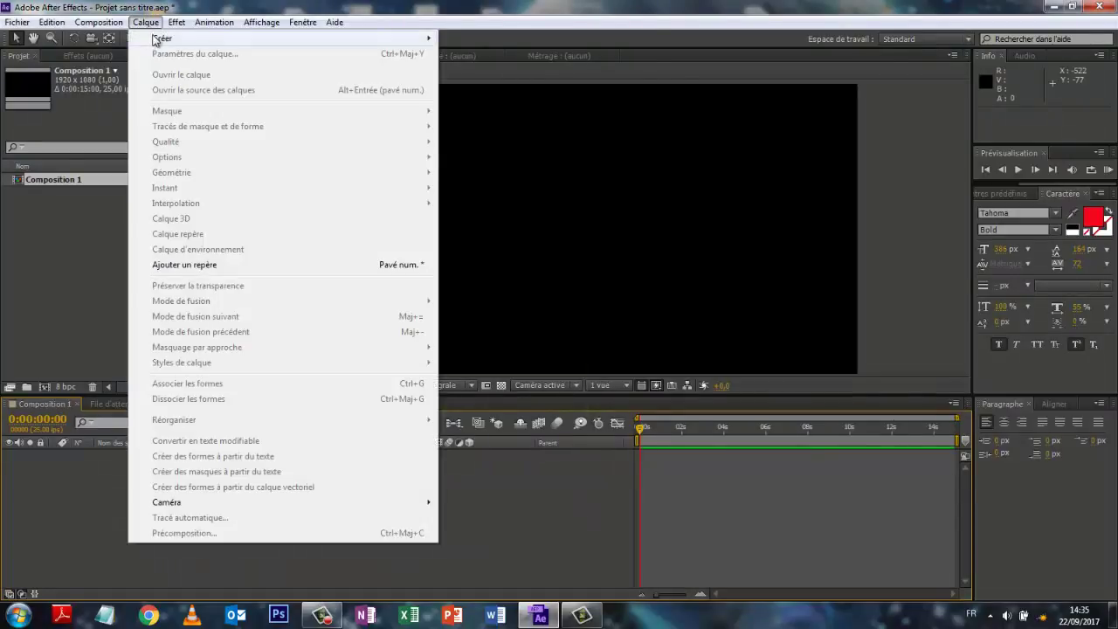
mouse_move(159, 39)
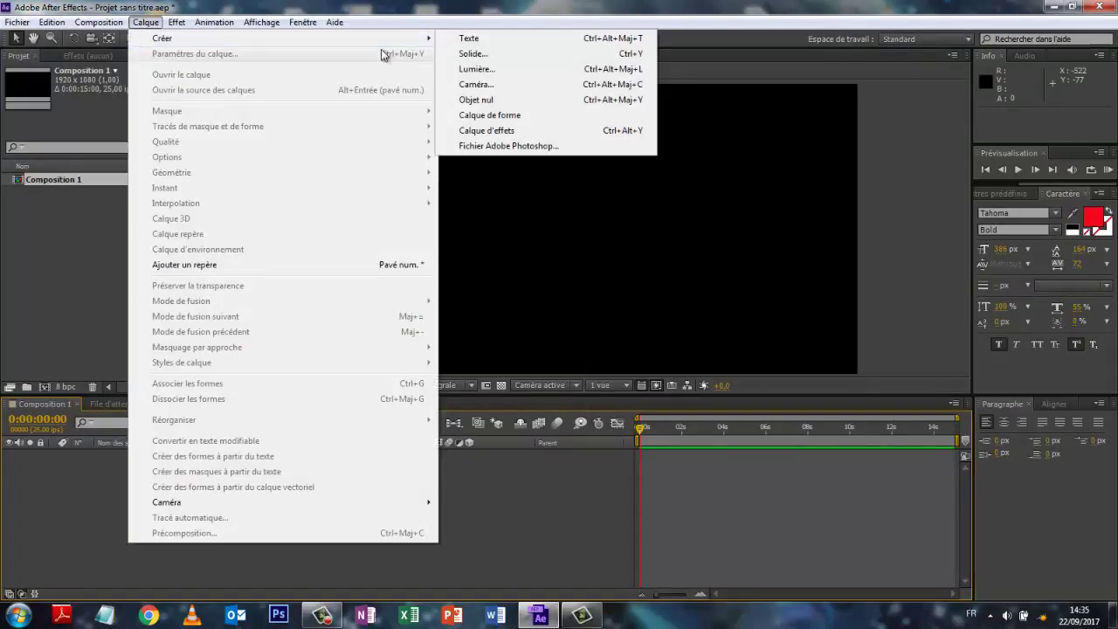
click(489, 99)
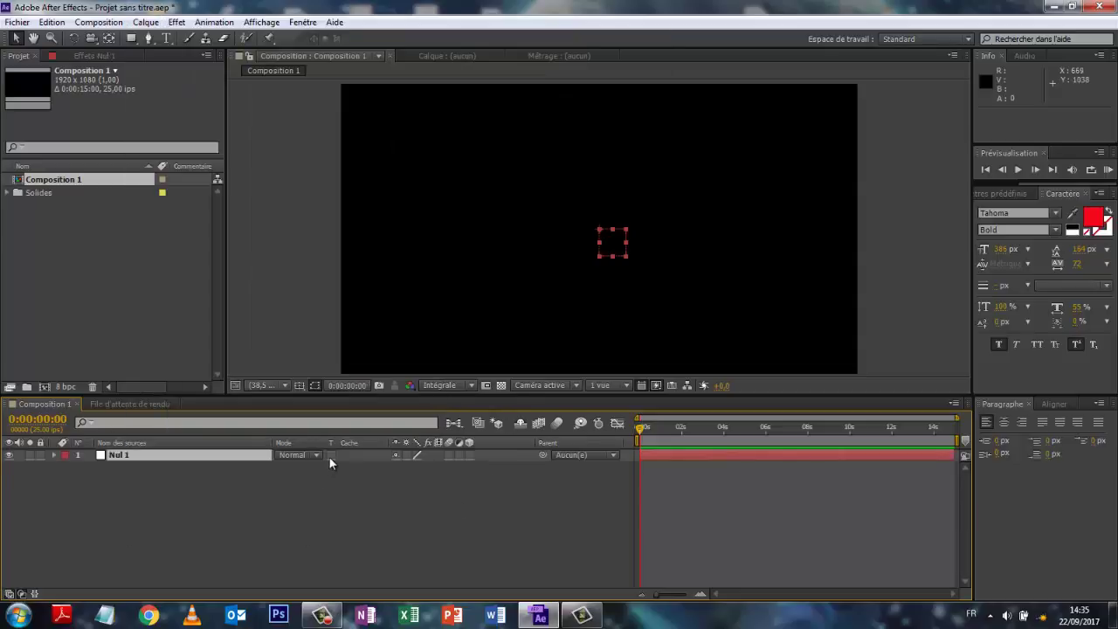
click(469, 454)
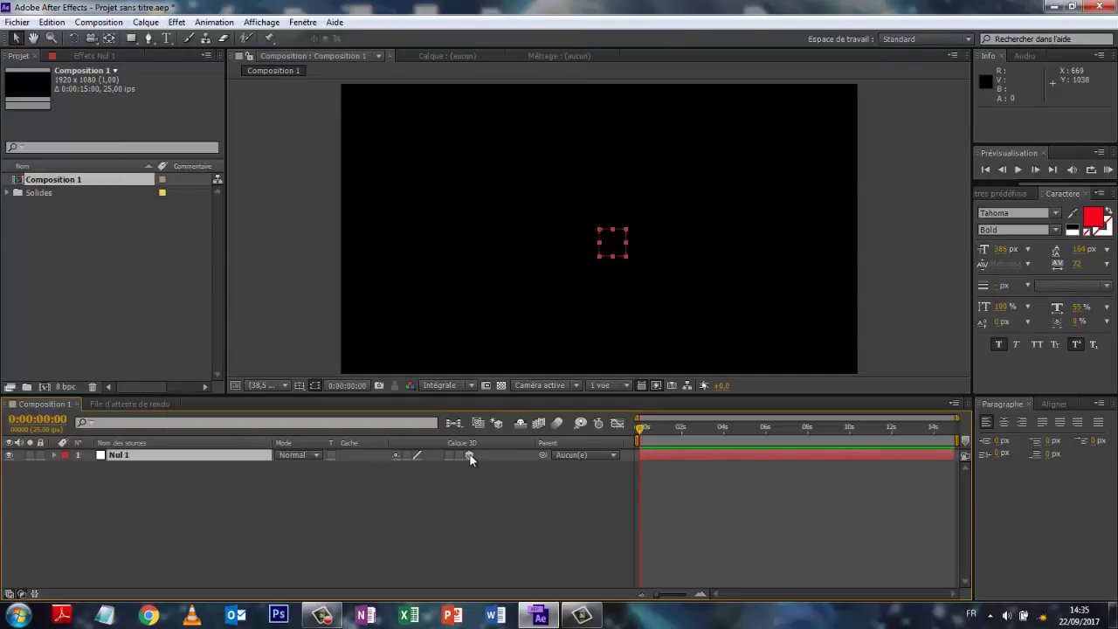
Add a camera layer, Caméra 1, using the 50 mm preset
click(146, 23)
mouse_move(162, 40)
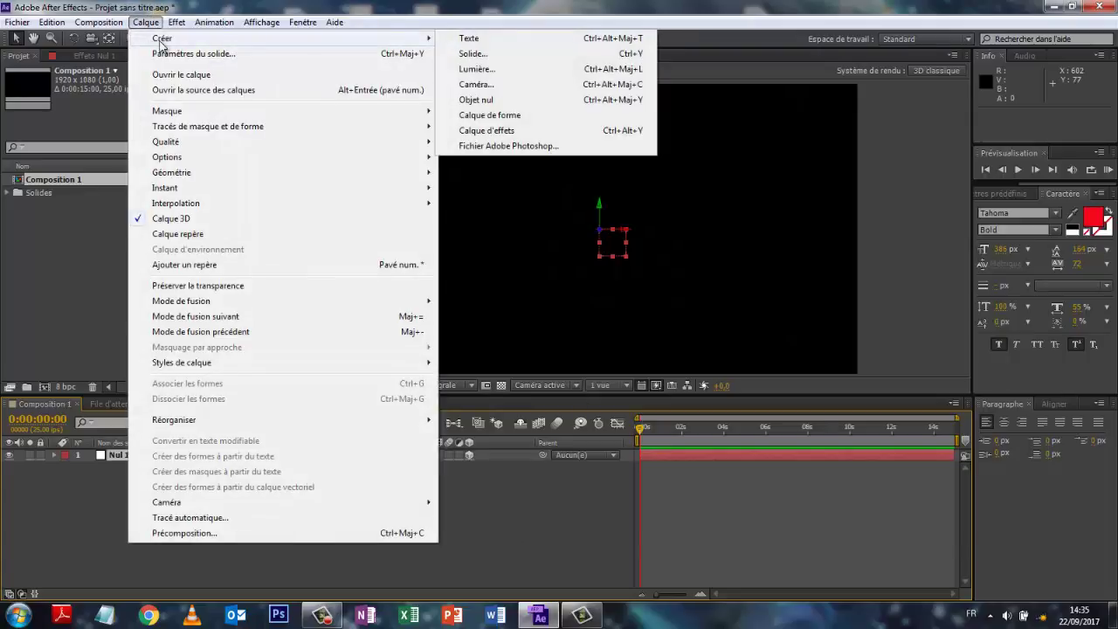
click(497, 85)
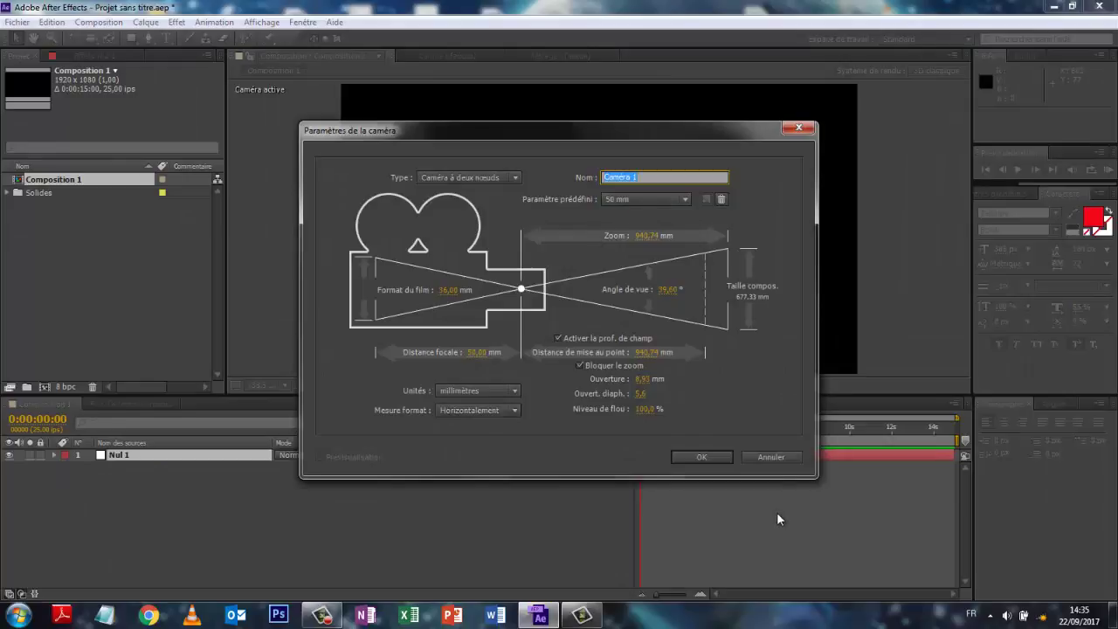
click(684, 200)
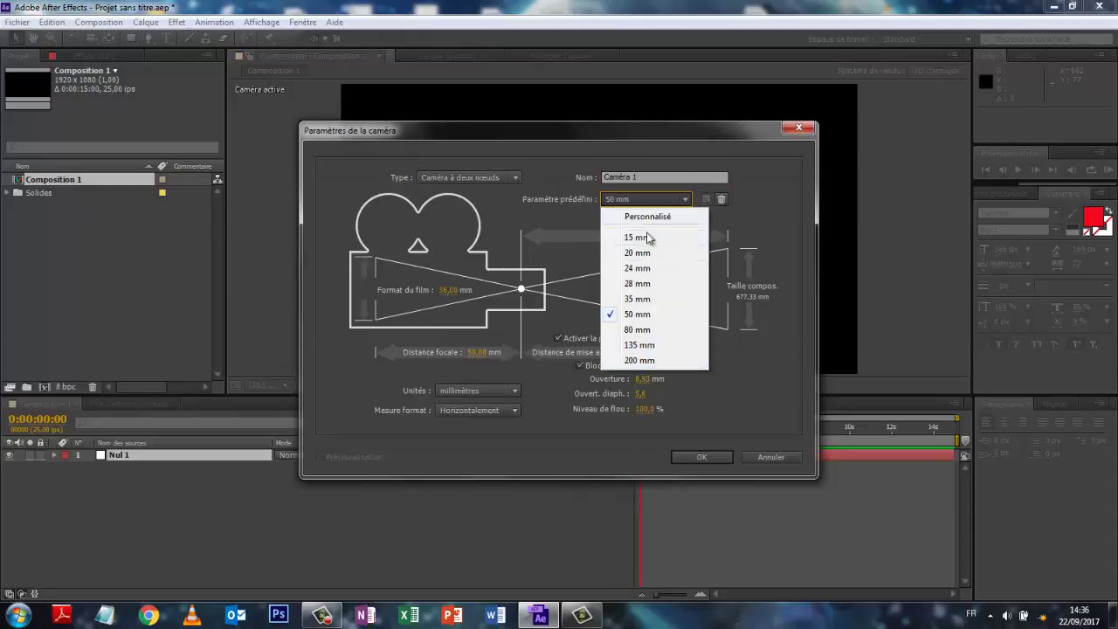
click(748, 197)
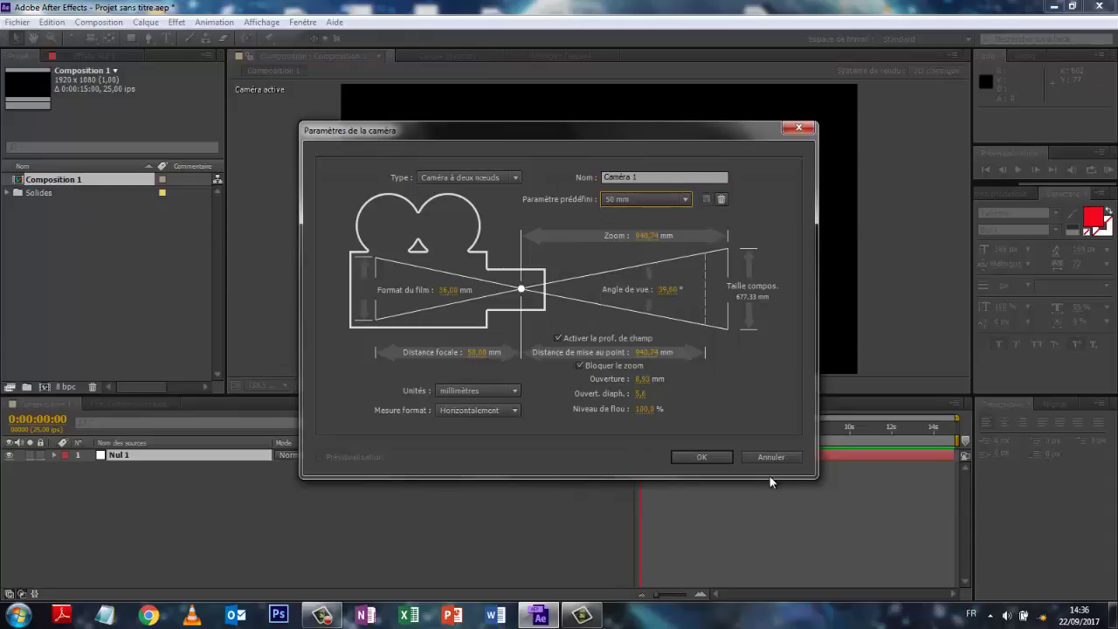
click(705, 457)
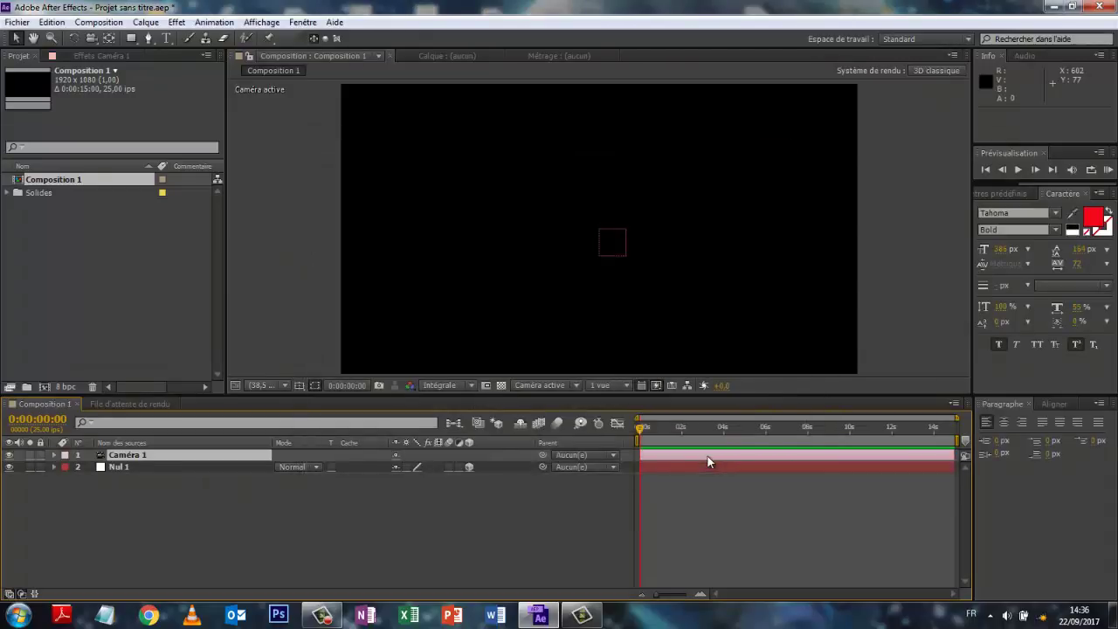
Add a light layer, Lumière 1, with intensity 125%
click(145, 22)
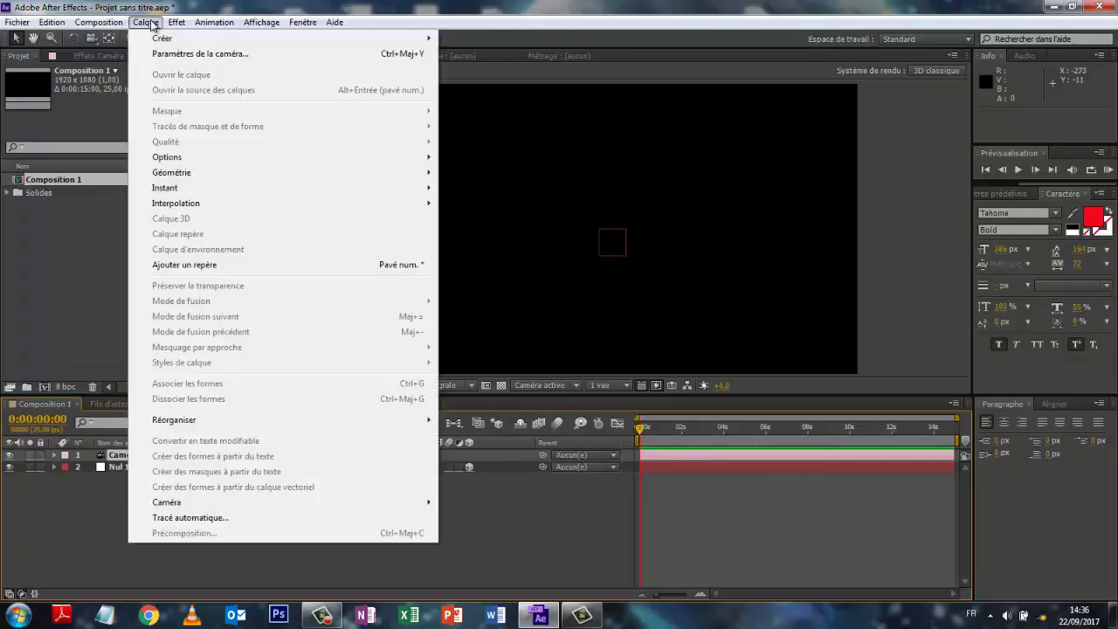
mouse_move(157, 41)
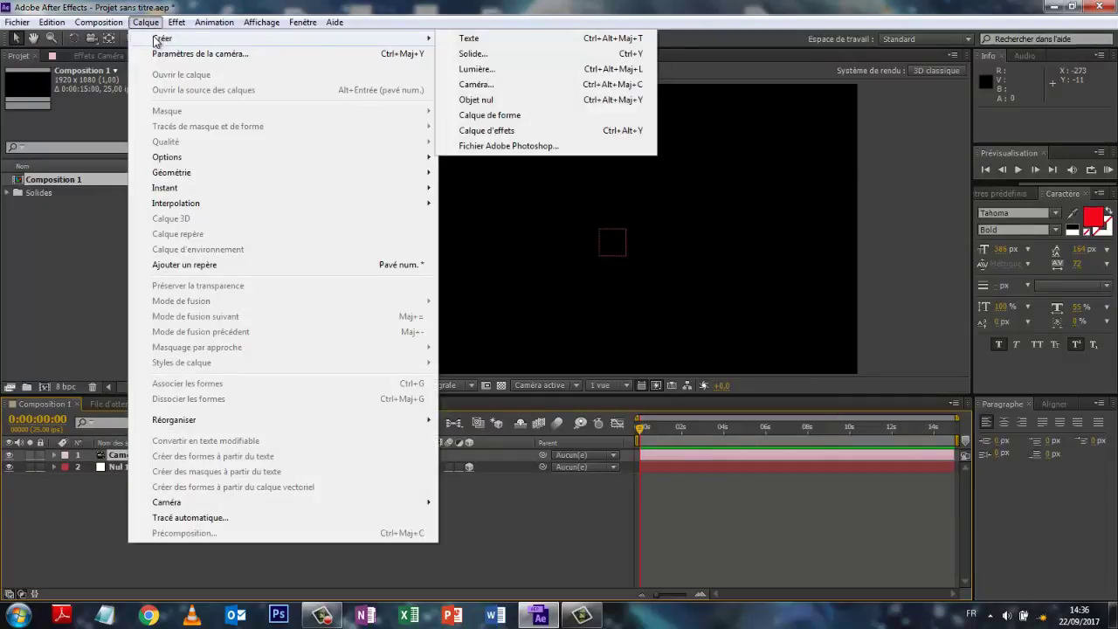
click(479, 69)
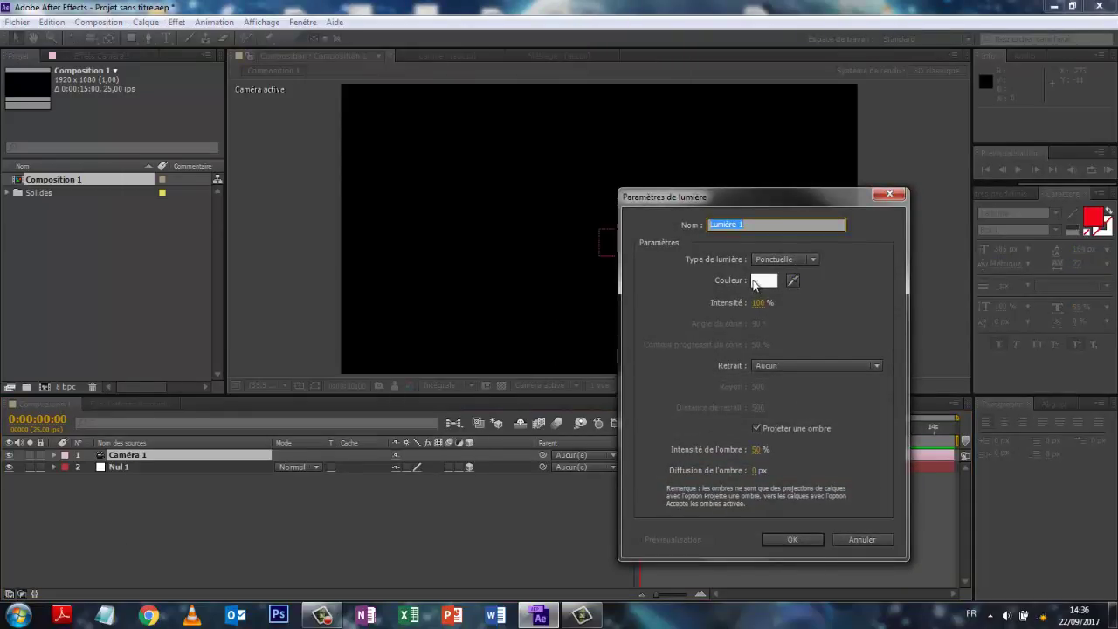
drag(757, 302, 763, 306)
click(795, 540)
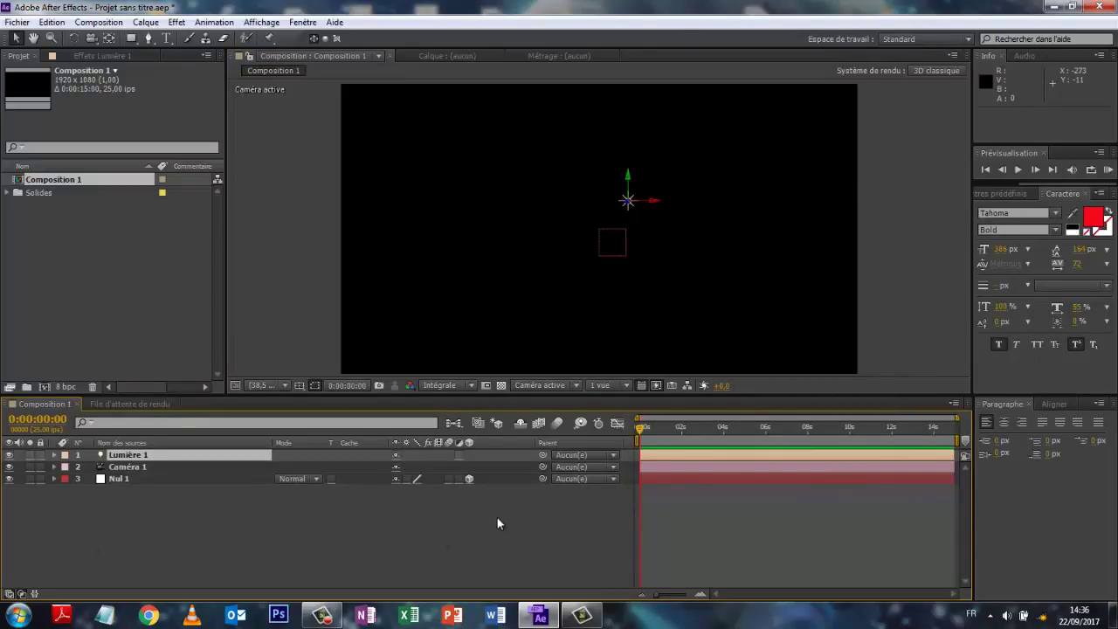
Parent Lumière 1 to Caméra 1 and reveal the light's Position property
drag(543, 458, 326, 469)
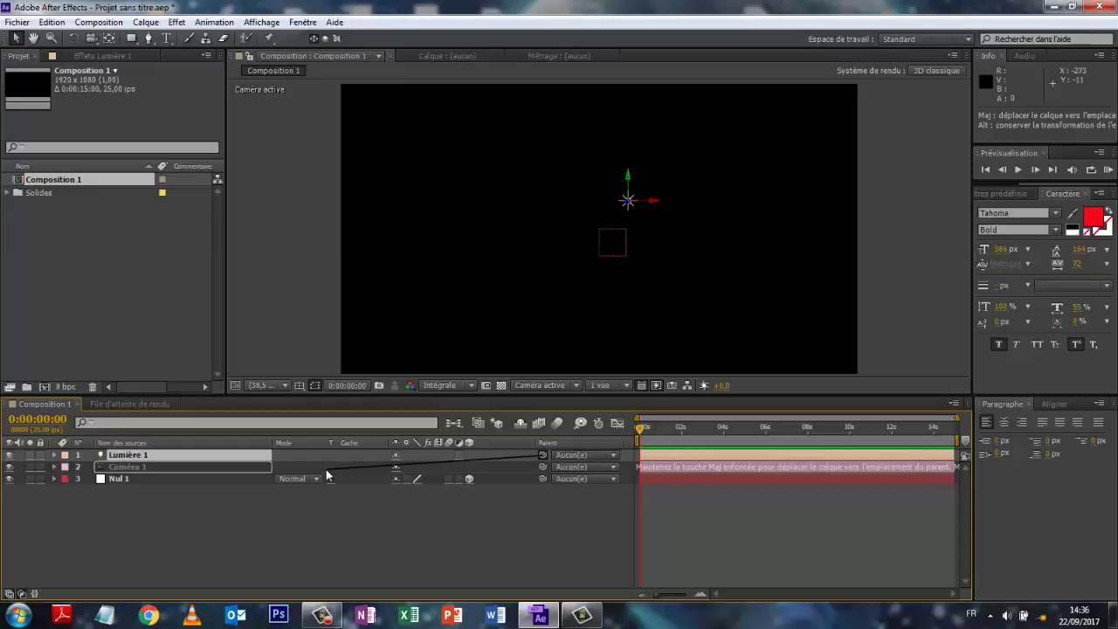
drag(326, 470, 326, 469)
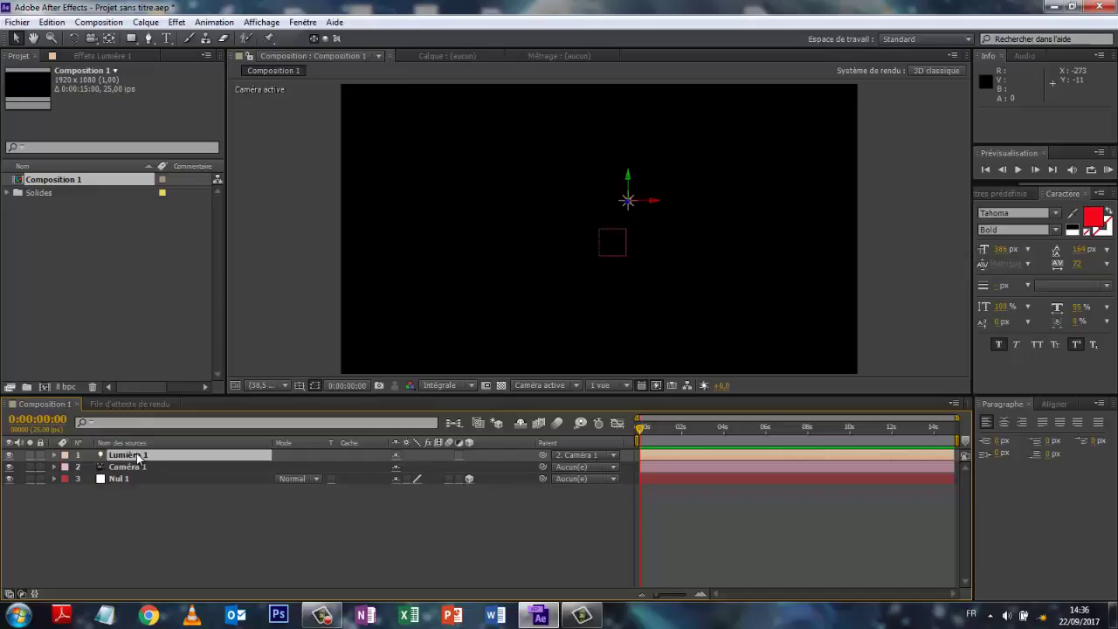
key(p)
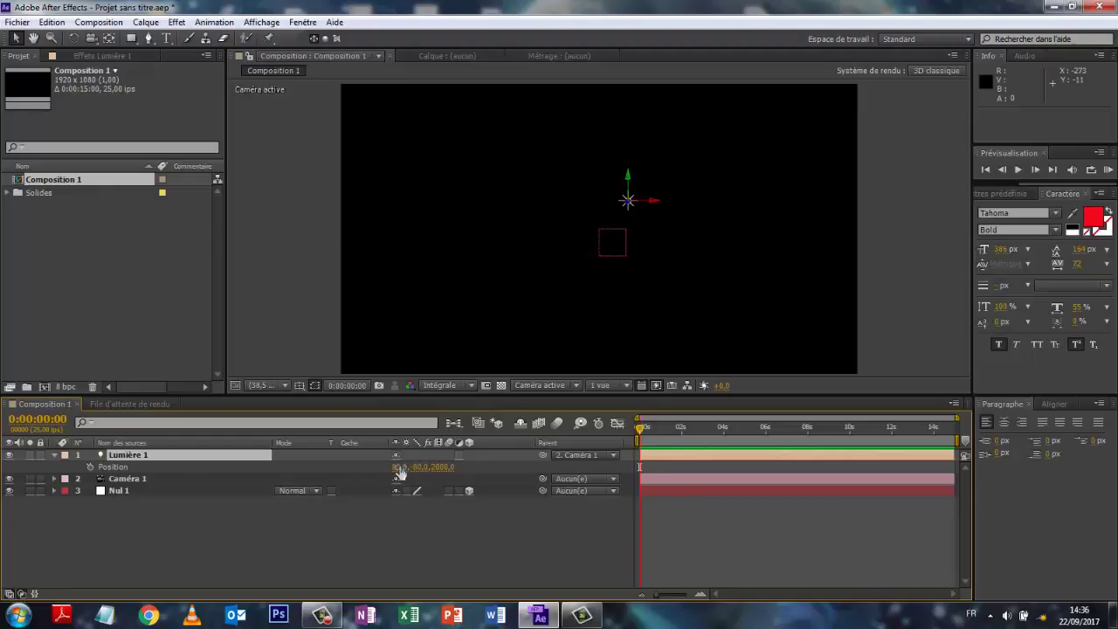
Set Lumière 1's Position to 0, 0, 0
click(398, 469)
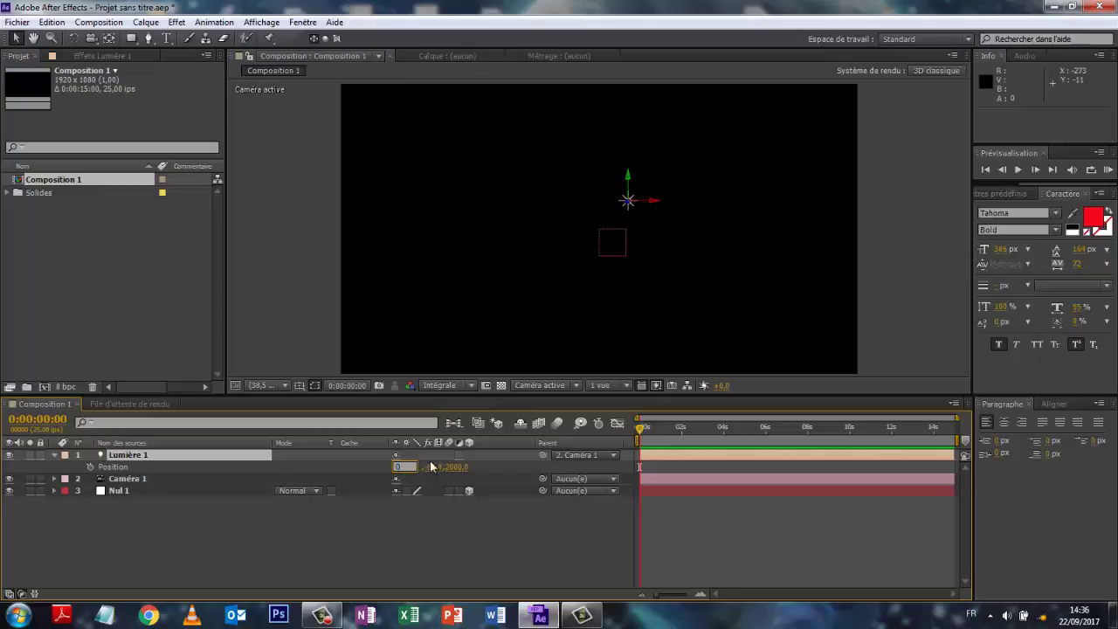
key(Tab)
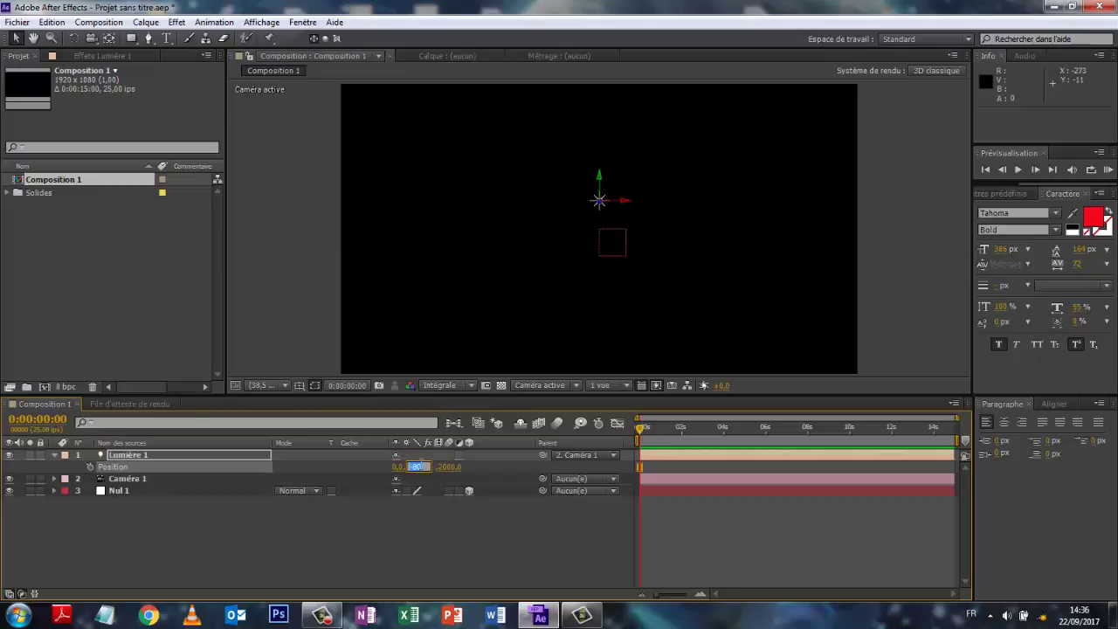
text(0)
click(458, 473)
click(436, 467)
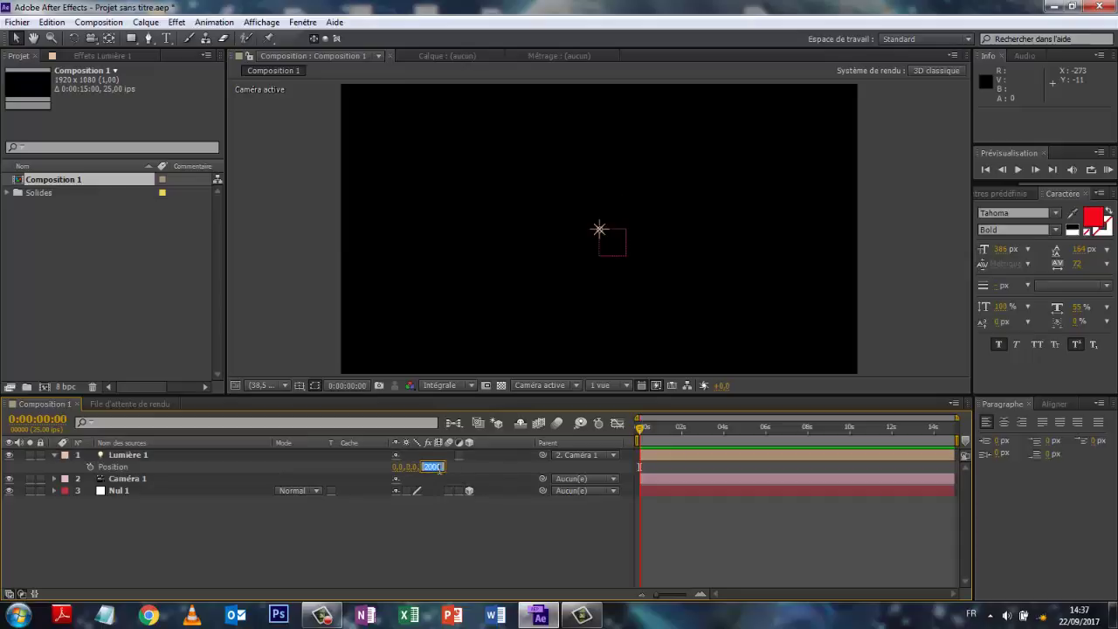
text(0)
click(468, 471)
Try the Left and Custom View 1 views, then select Caméra 1 and view through the active camera
click(577, 385)
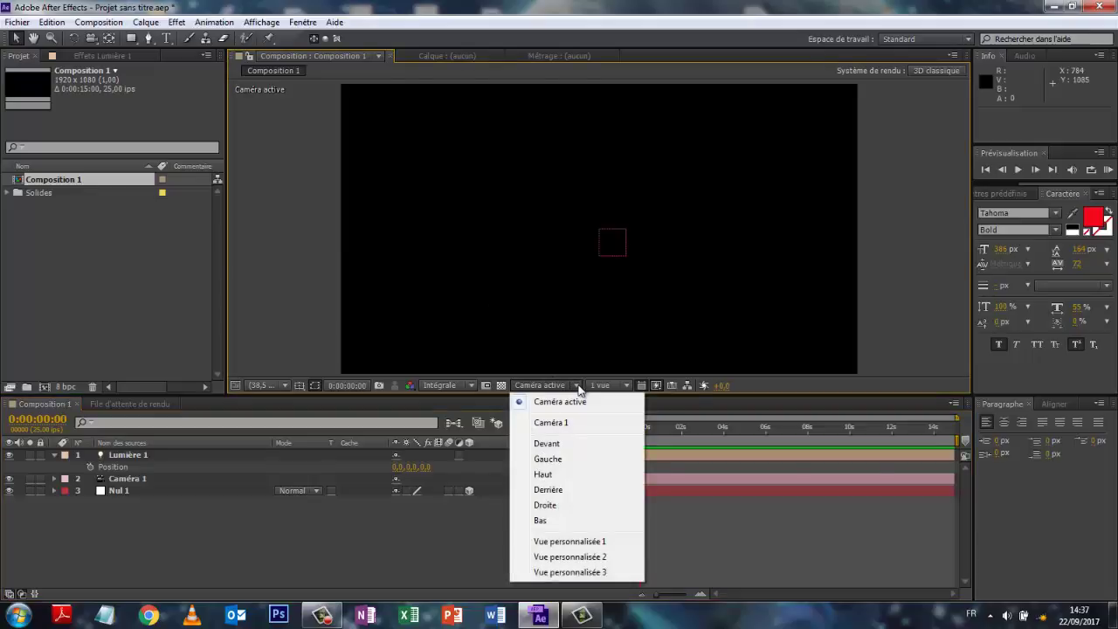
click(570, 466)
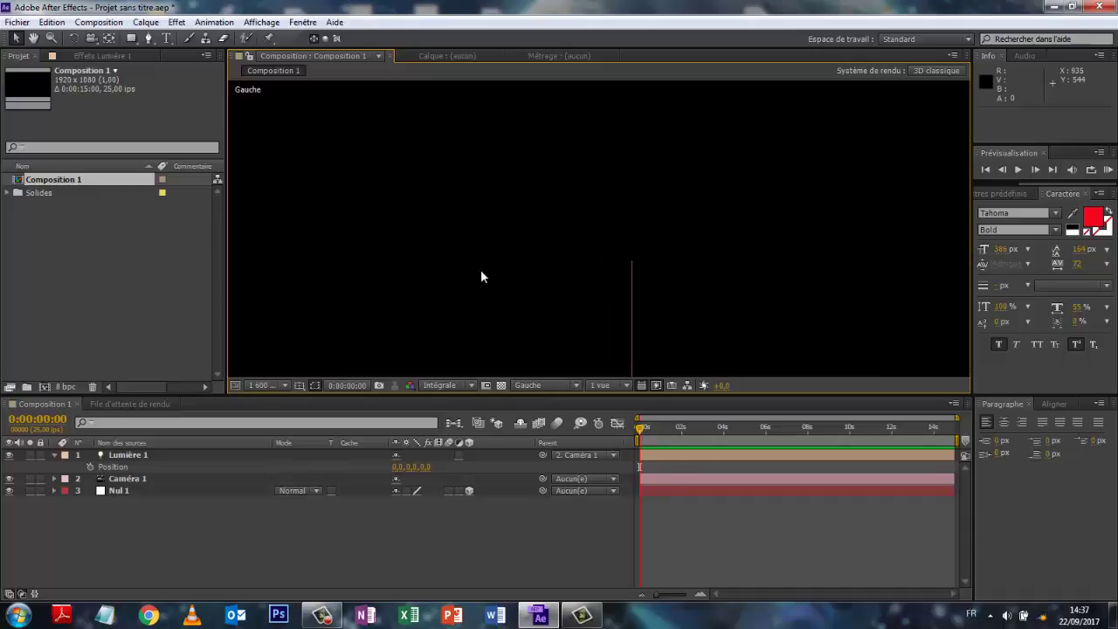
scroll(481, 269, down, 10)
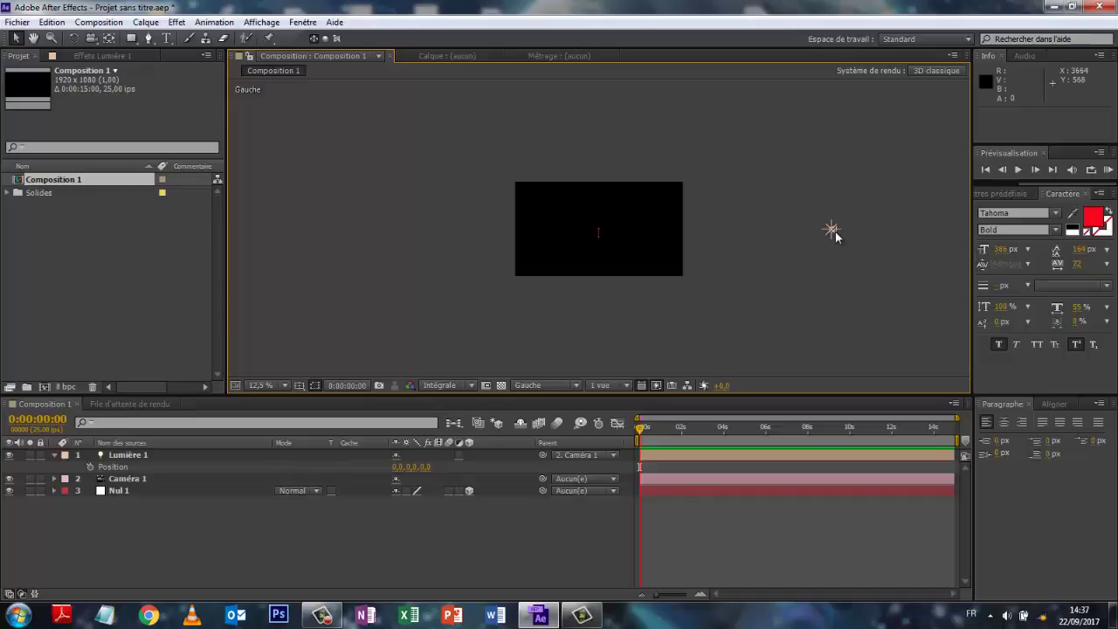
click(575, 387)
click(544, 542)
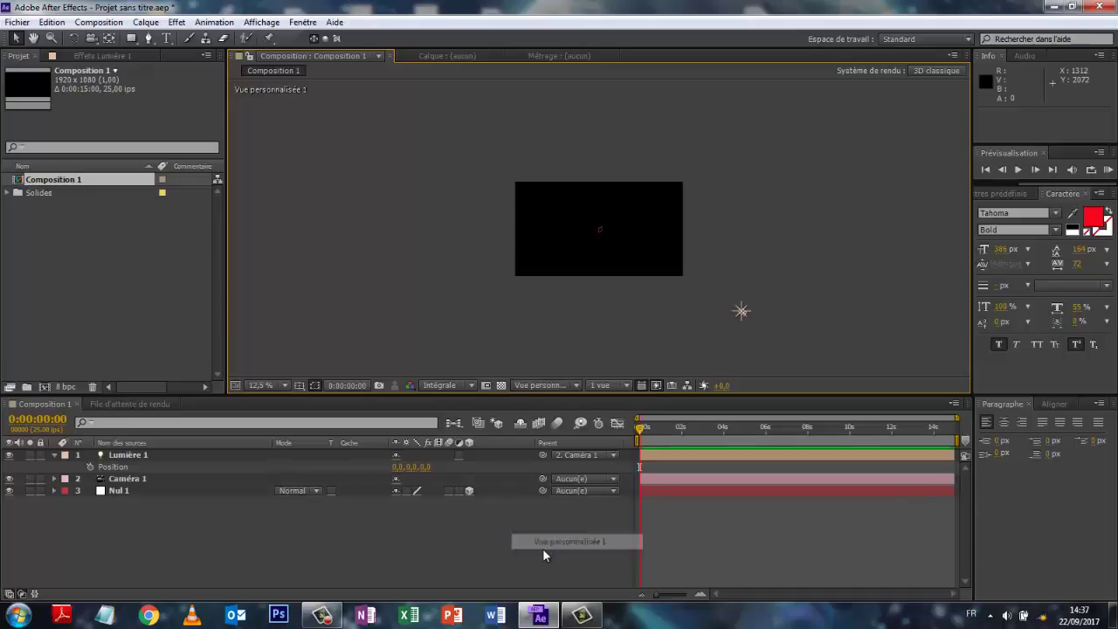
click(164, 478)
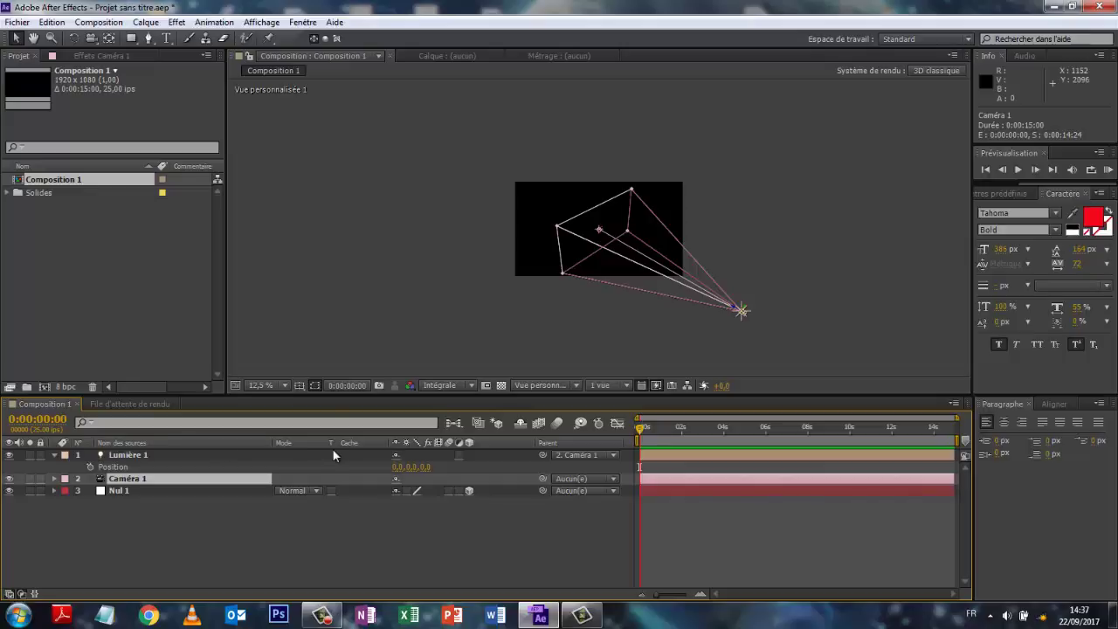
click(577, 386)
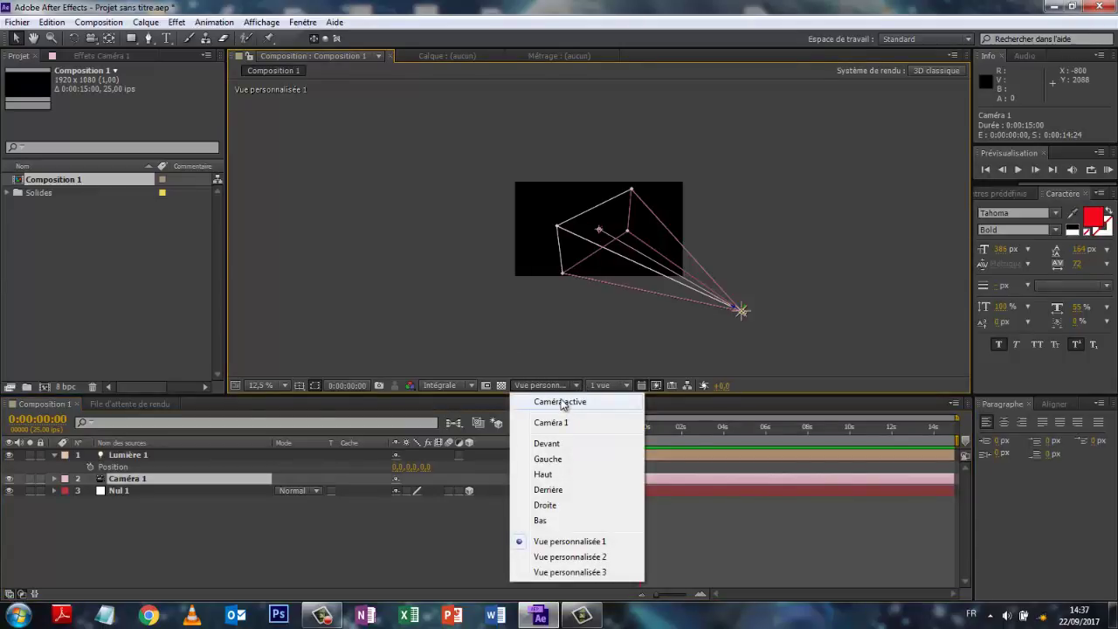
click(569, 400)
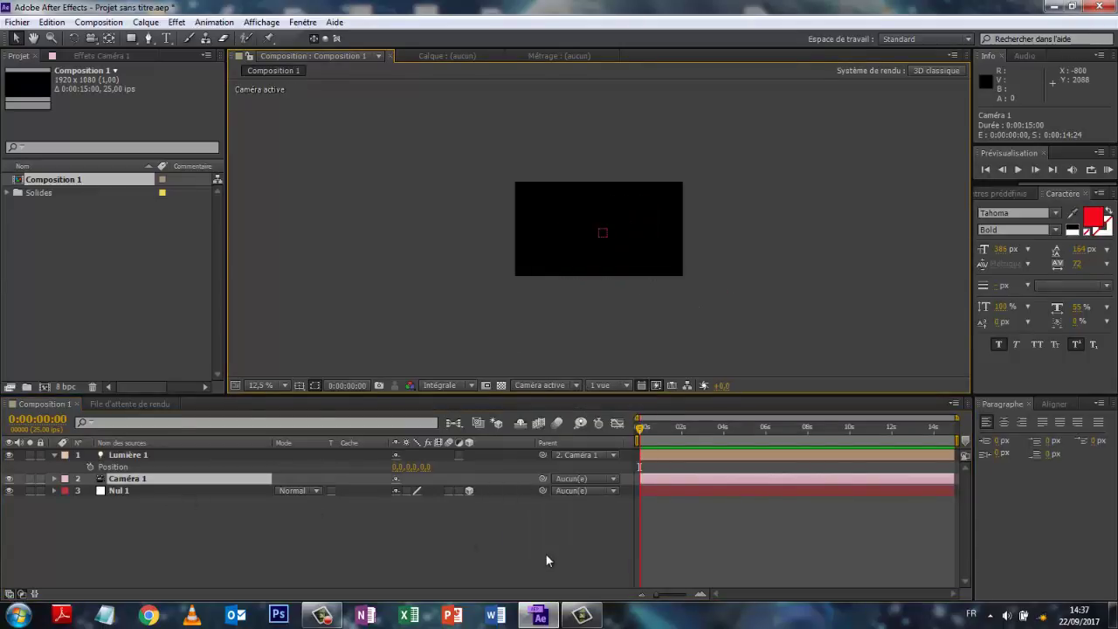
Fit the viewer up to 100%, add a TUTOS text layer, and move it left of centre
click(284, 385)
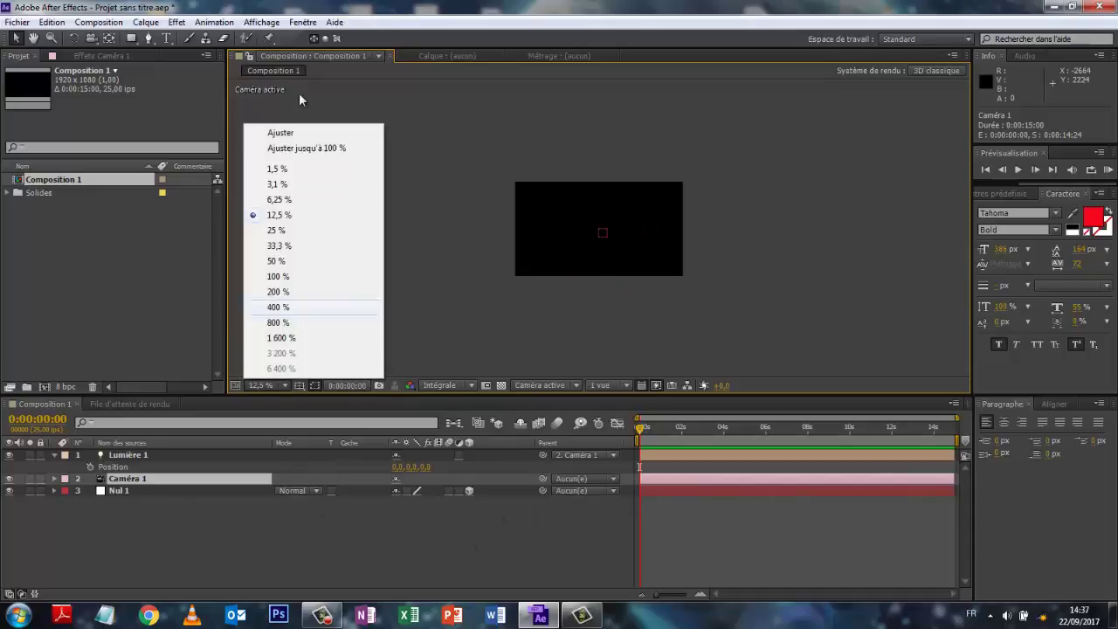
click(302, 148)
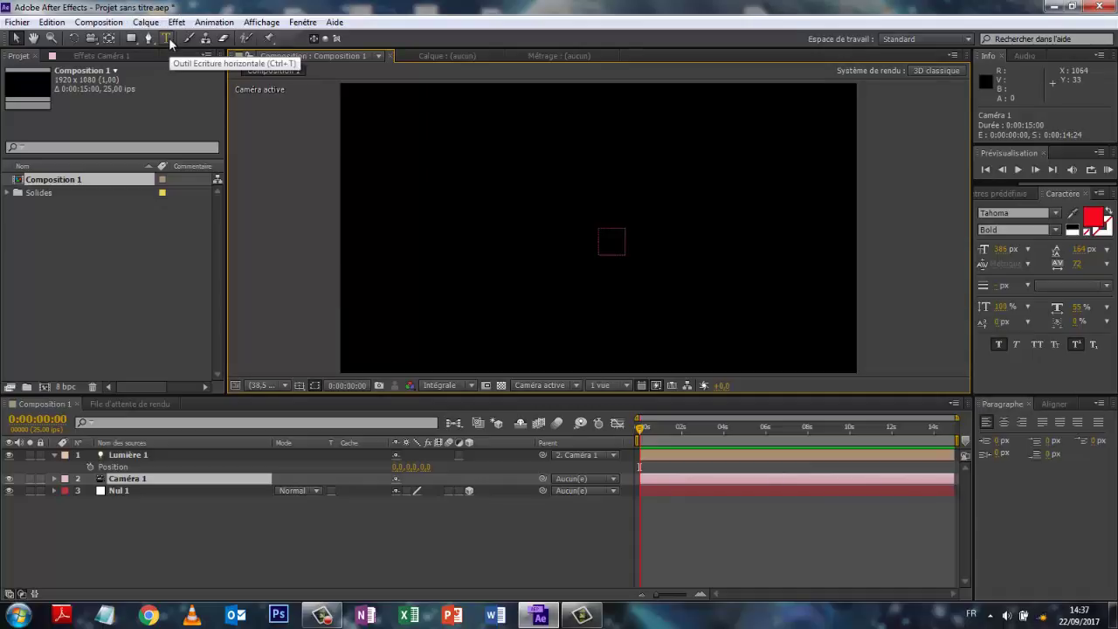
click(145, 22)
mouse_move(176, 22)
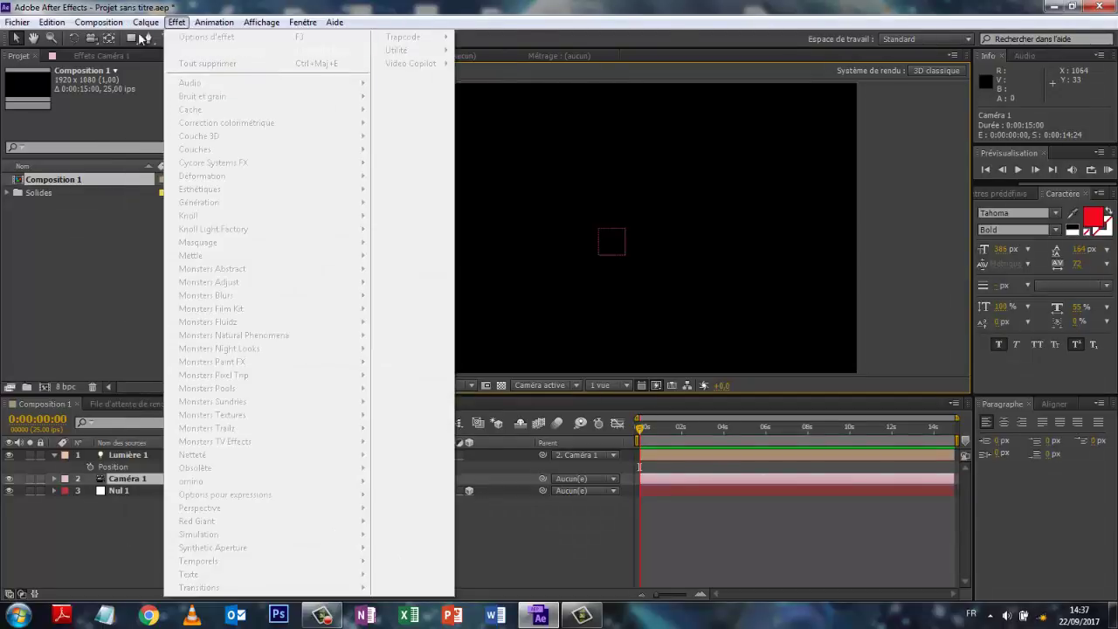
mouse_move(277, 39)
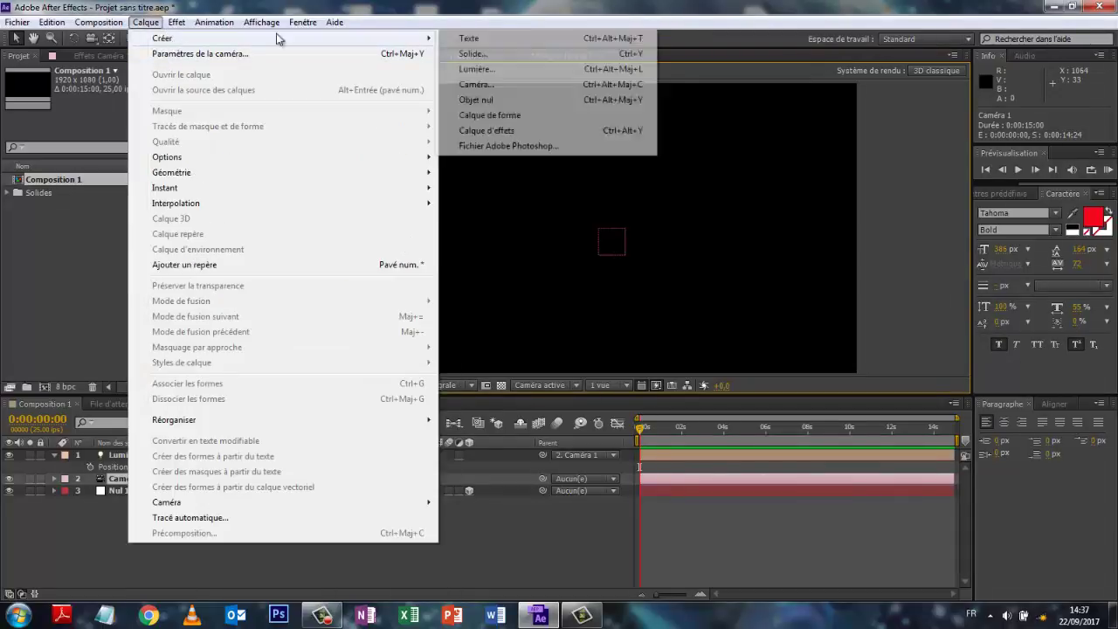
click(498, 38)
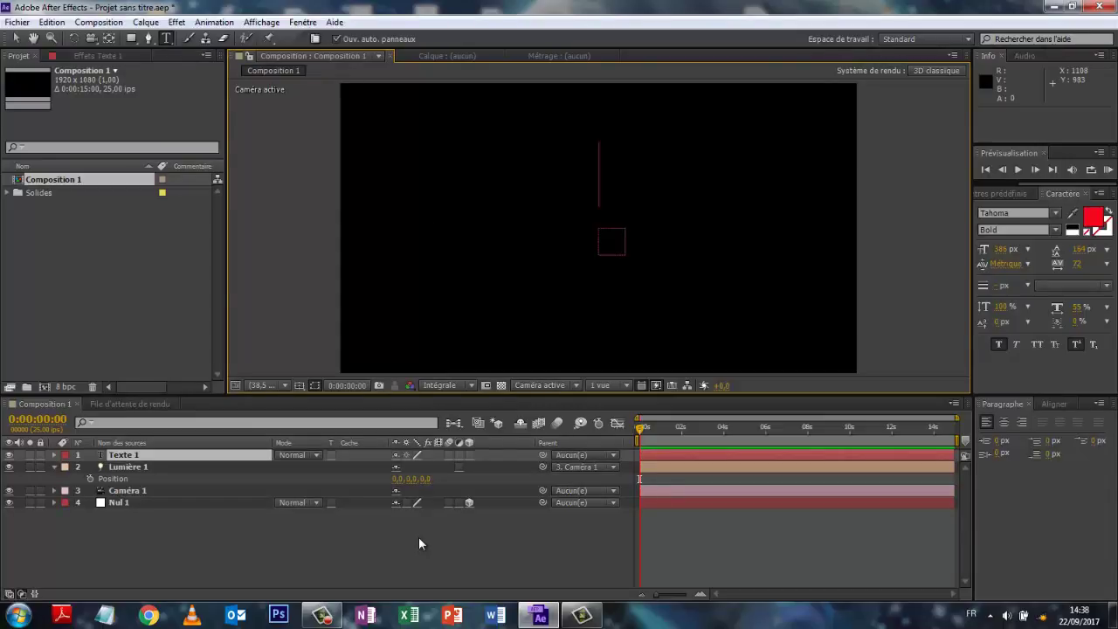
text(TU)
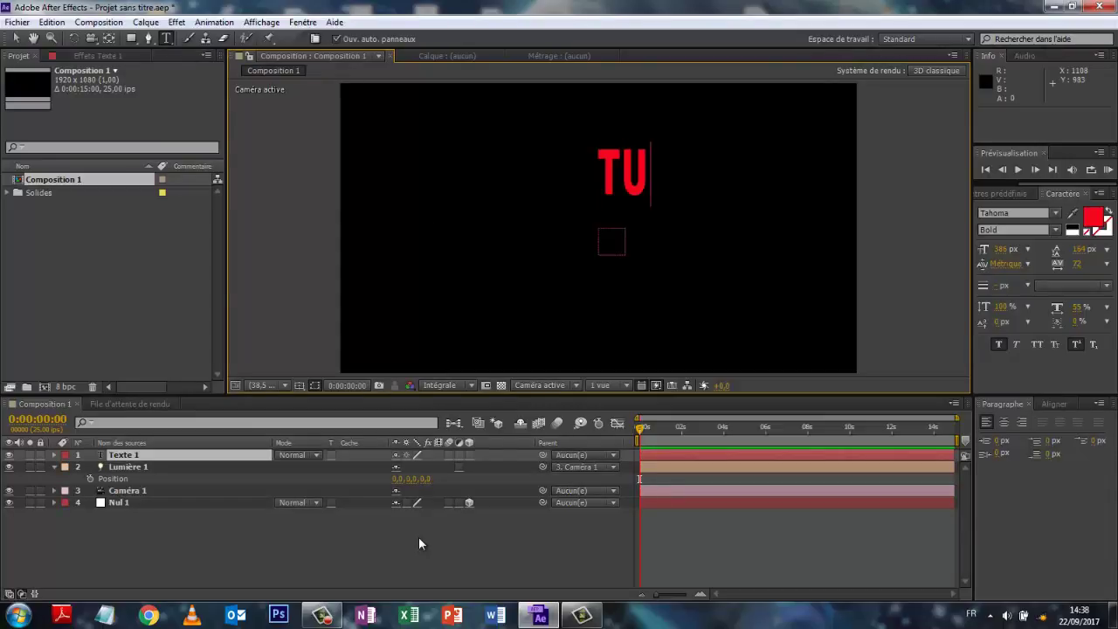
text(TOS)
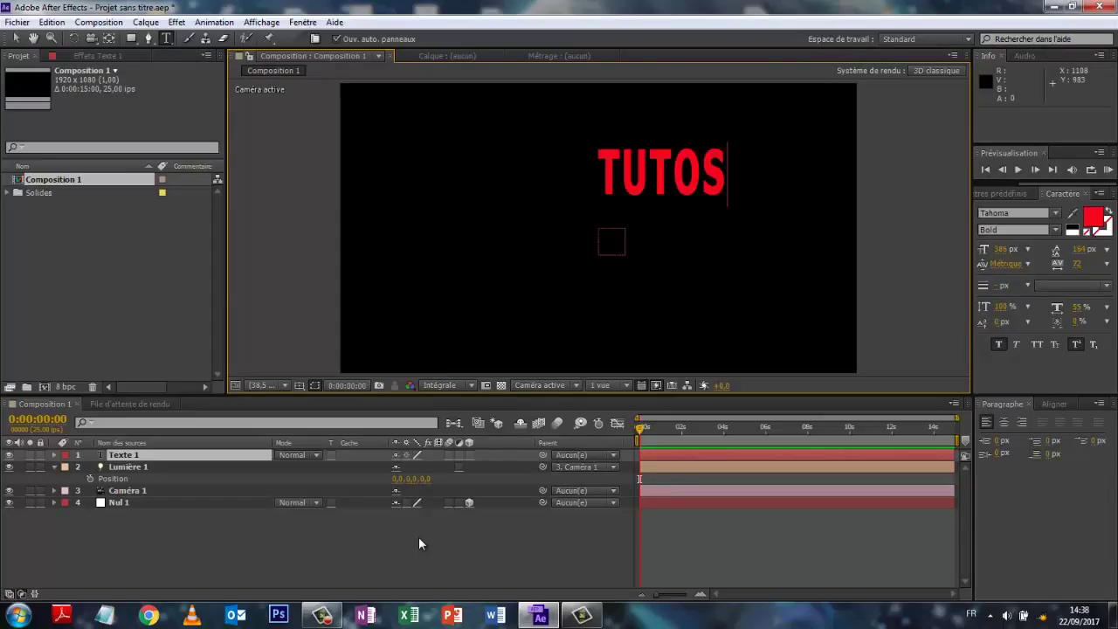
click(19, 39)
drag(664, 171, 564, 180)
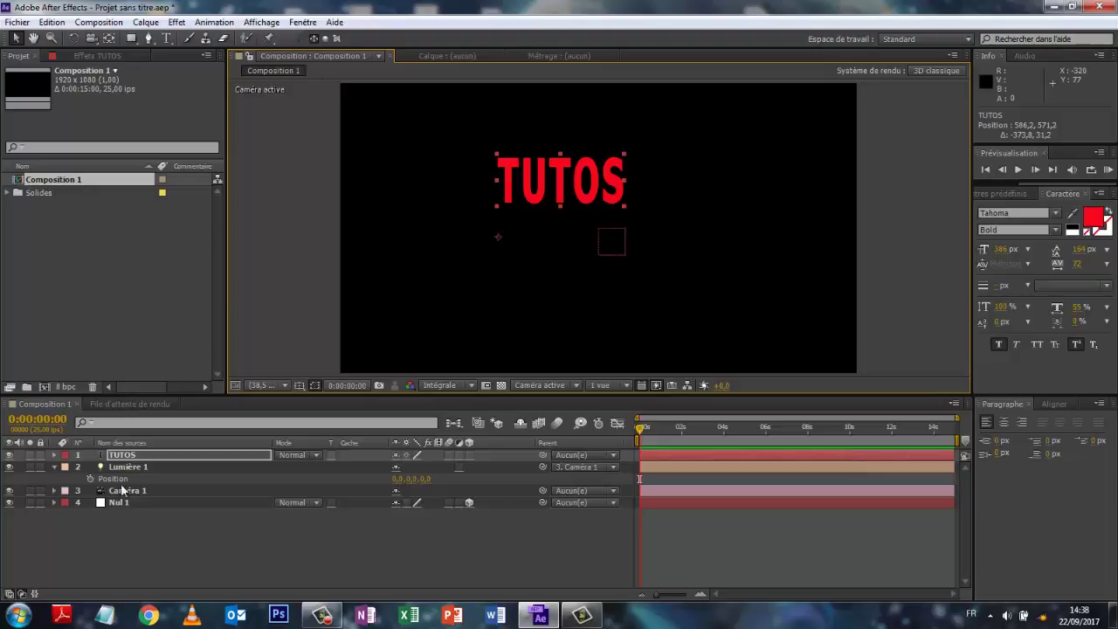
Zoom in on TUTOS and drag its anchor point to the word's left-middle edge
click(110, 39)
scroll(568, 229, up, 5)
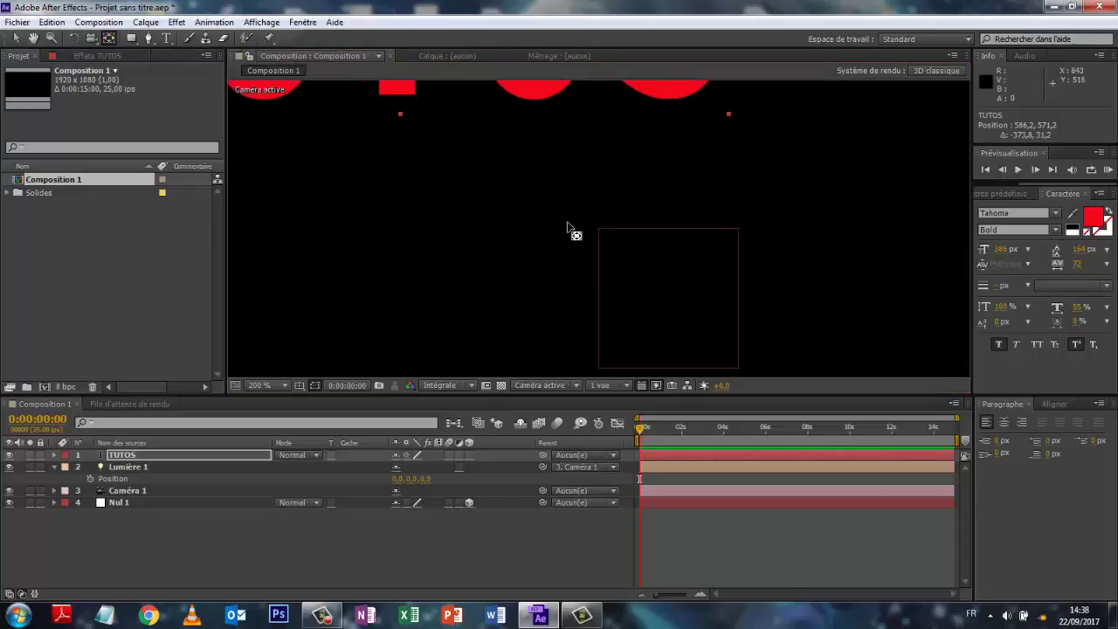
click(33, 39)
mouse_move(899, 162)
mouse_down()
mouse_move(877, 321)
mouse_move(956, 237)
mouse_up()
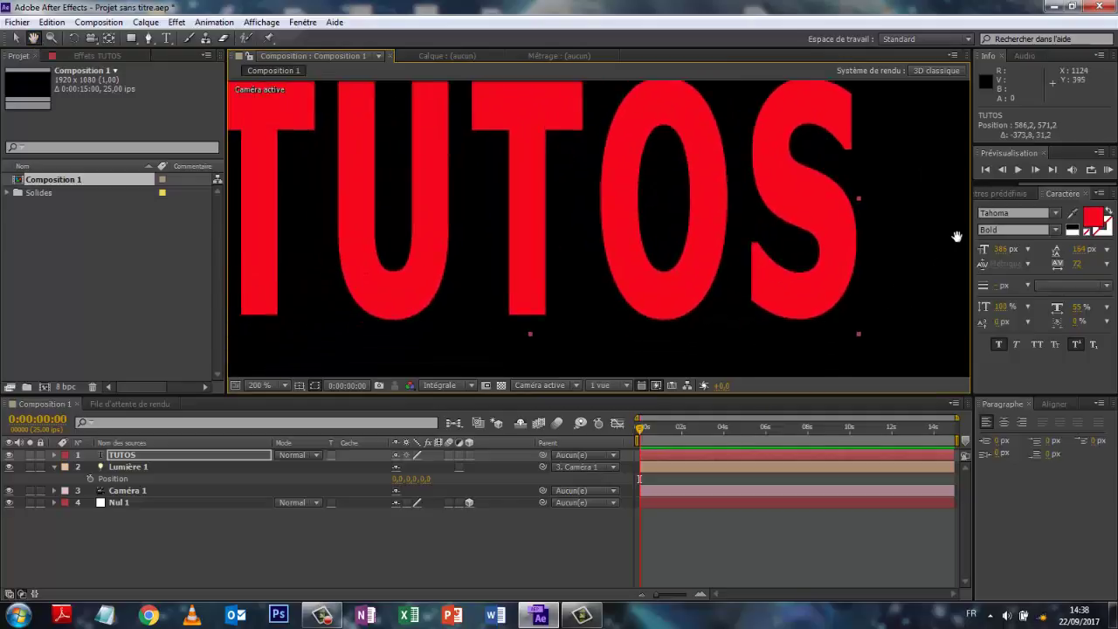
mouse_move(457, 232)
mouse_down()
mouse_move(597, 256)
mouse_move(599, 178)
mouse_move(524, 197)
mouse_up()
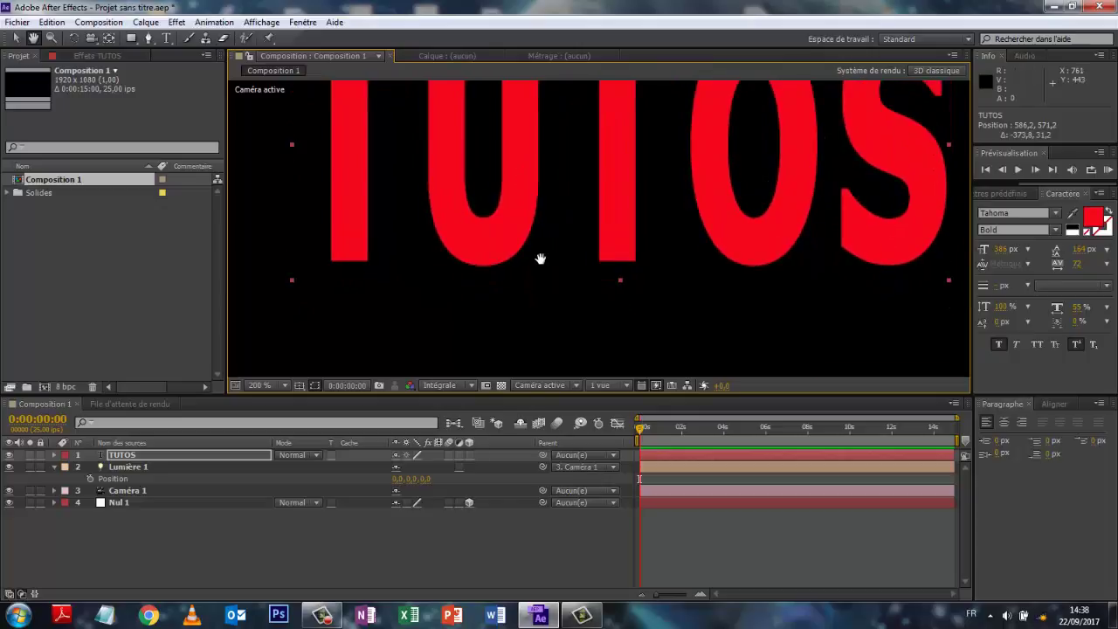
scroll(539, 257, down, 2)
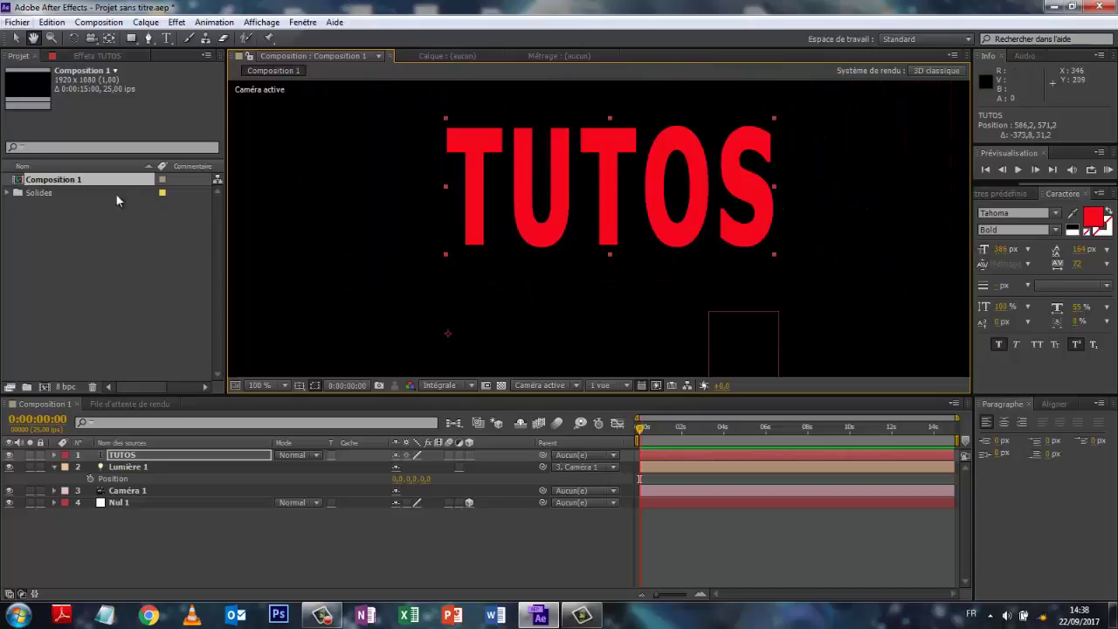
click(109, 39)
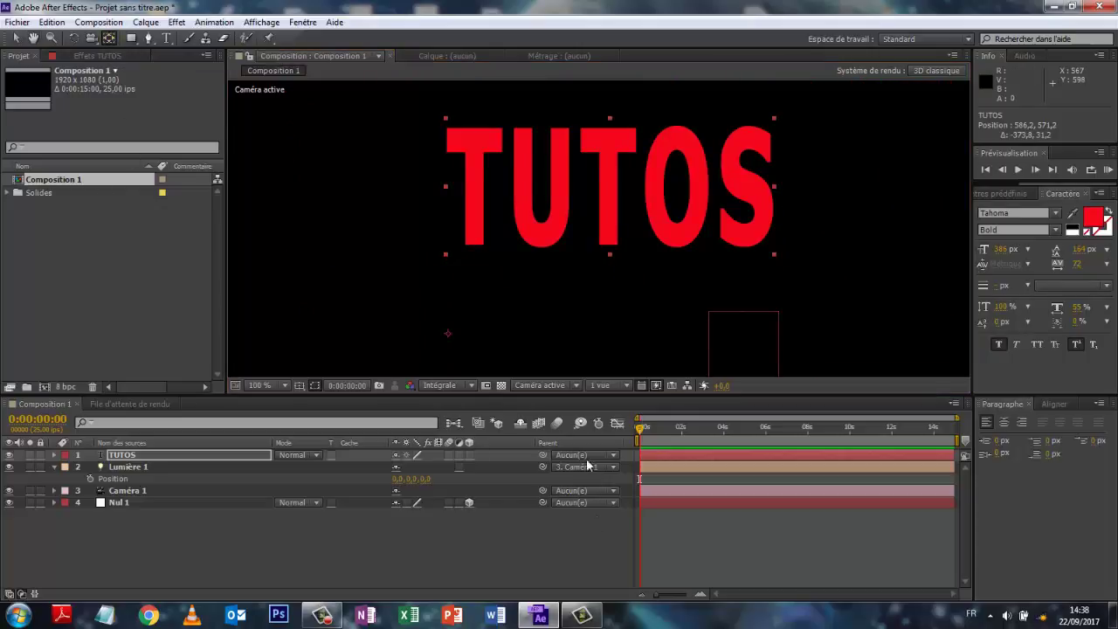
click(450, 341)
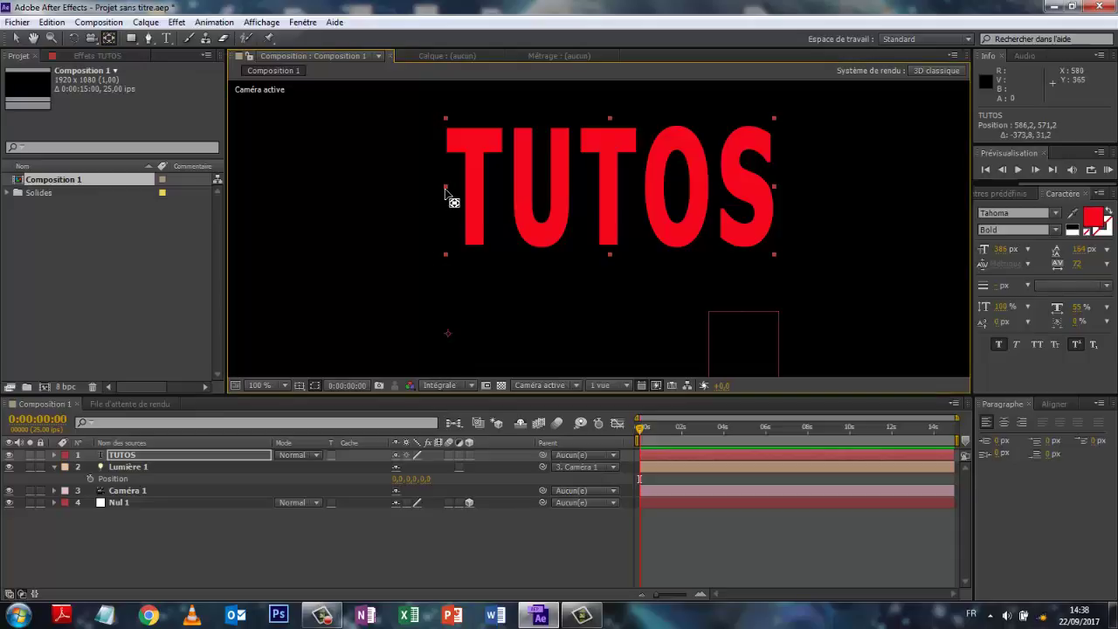
drag(449, 336, 447, 193)
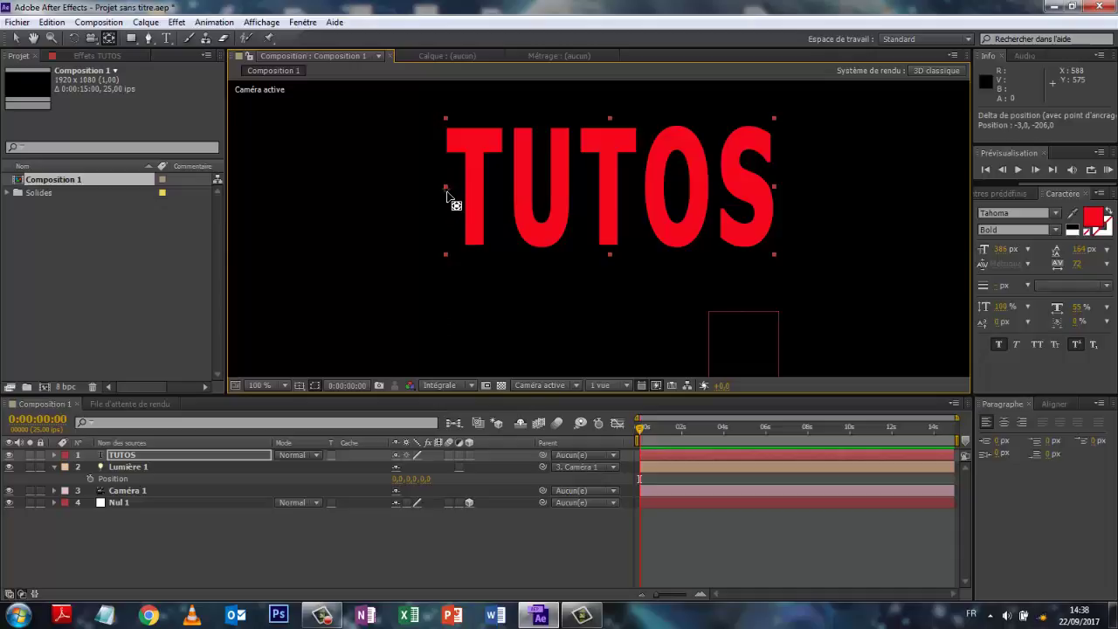
Zoom in to check the anchor by the first T and U, then fit the composition back in view
scroll(527, 289, up, 2)
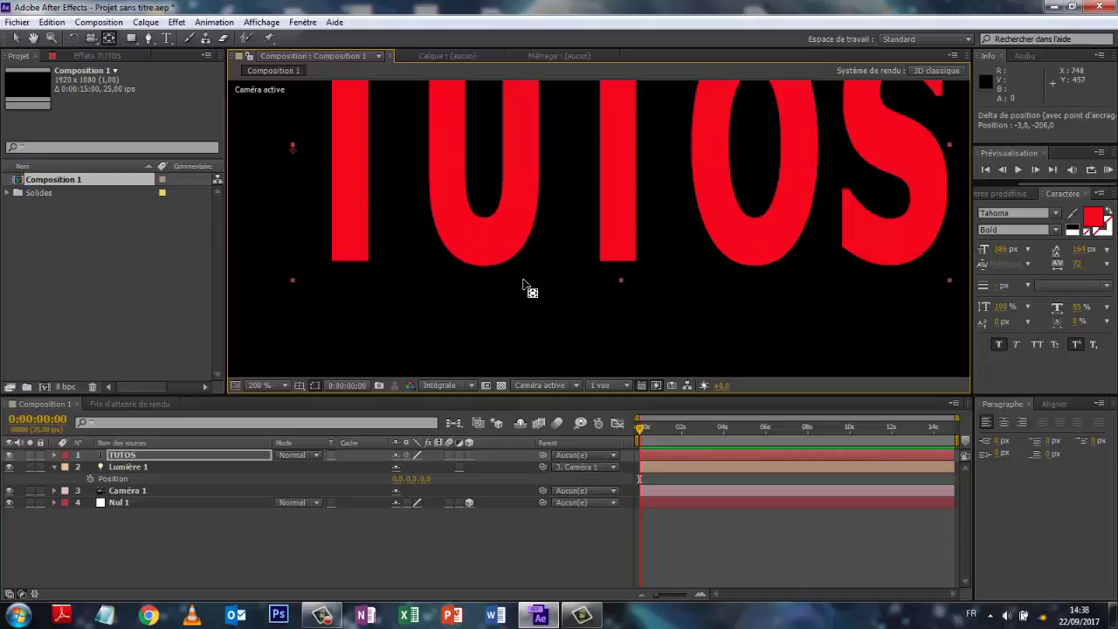
scroll(525, 286, up, 2)
click(33, 37)
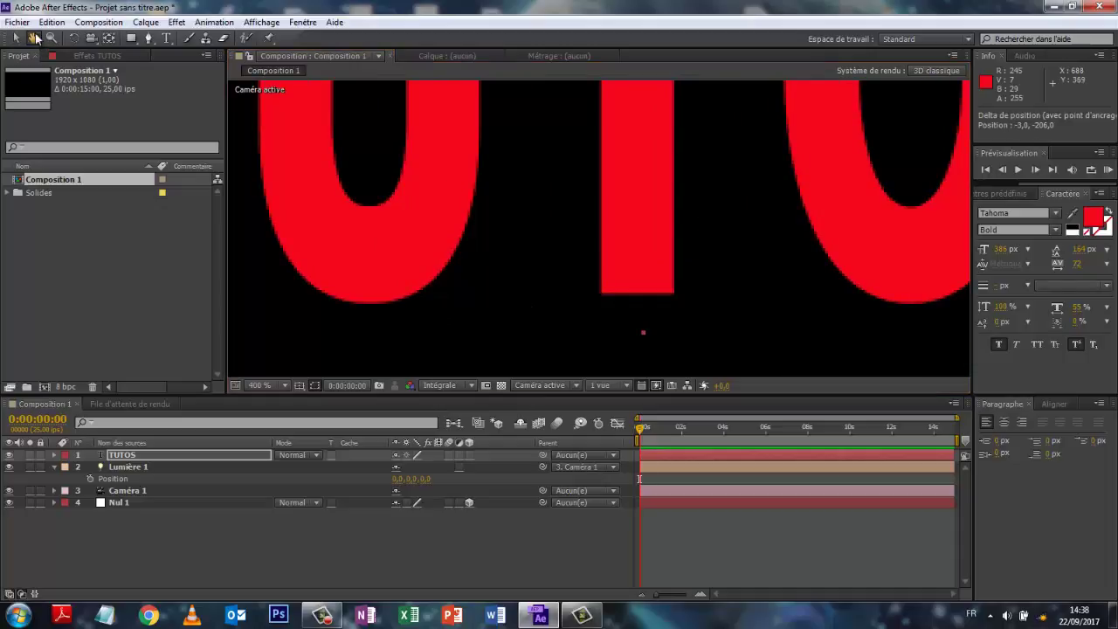
drag(557, 144, 722, 299)
mouse_move(417, 178)
mouse_down()
mouse_move(709, 213)
mouse_move(709, 243)
mouse_up()
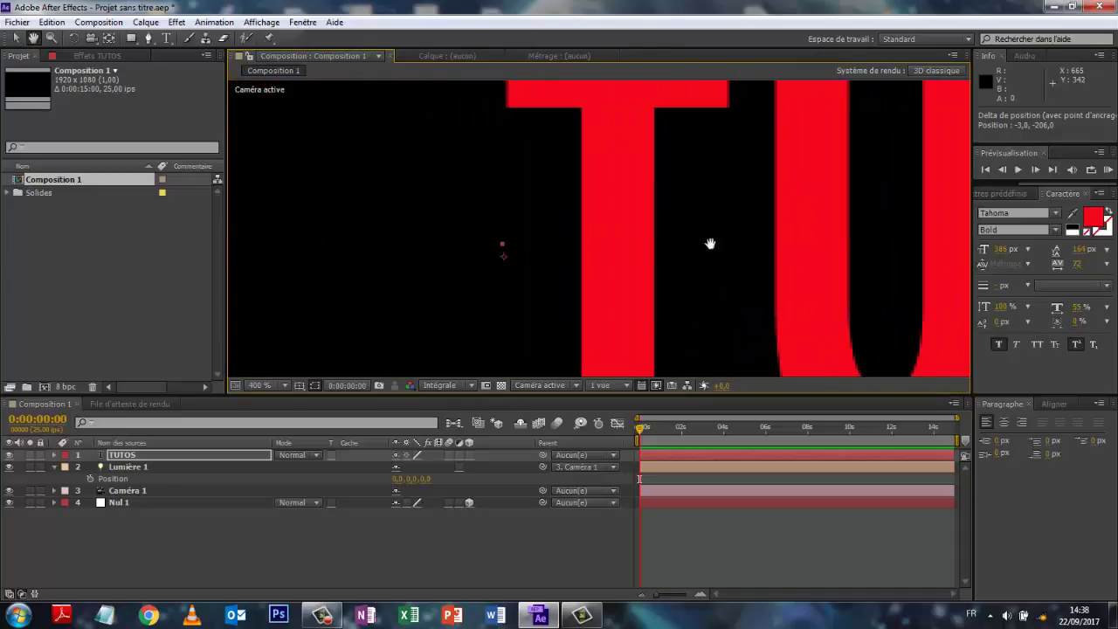
click(109, 37)
click(285, 385)
click(306, 148)
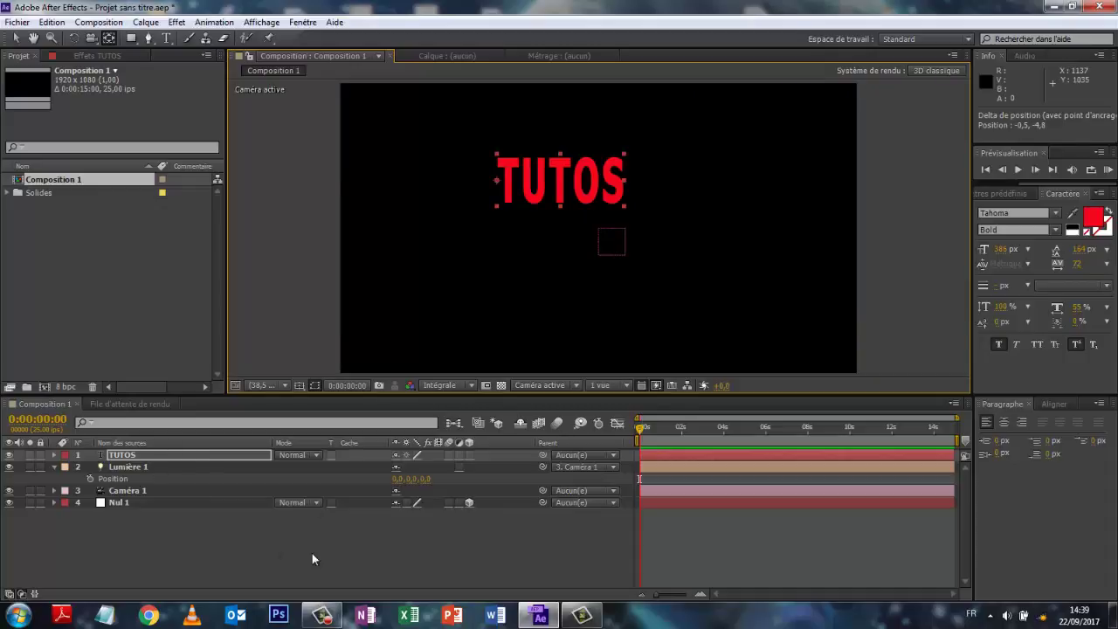
Duplicate TUTOS and nudge TUTOS 2 right until it sits just after the original
click(16, 38)
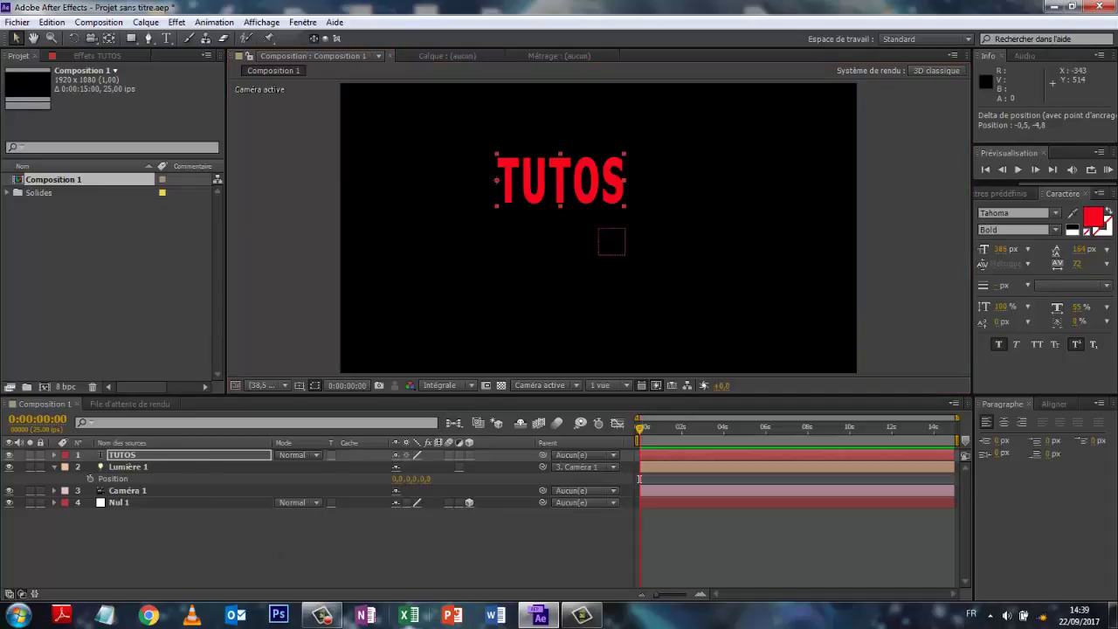
mouse_move(581, 615)
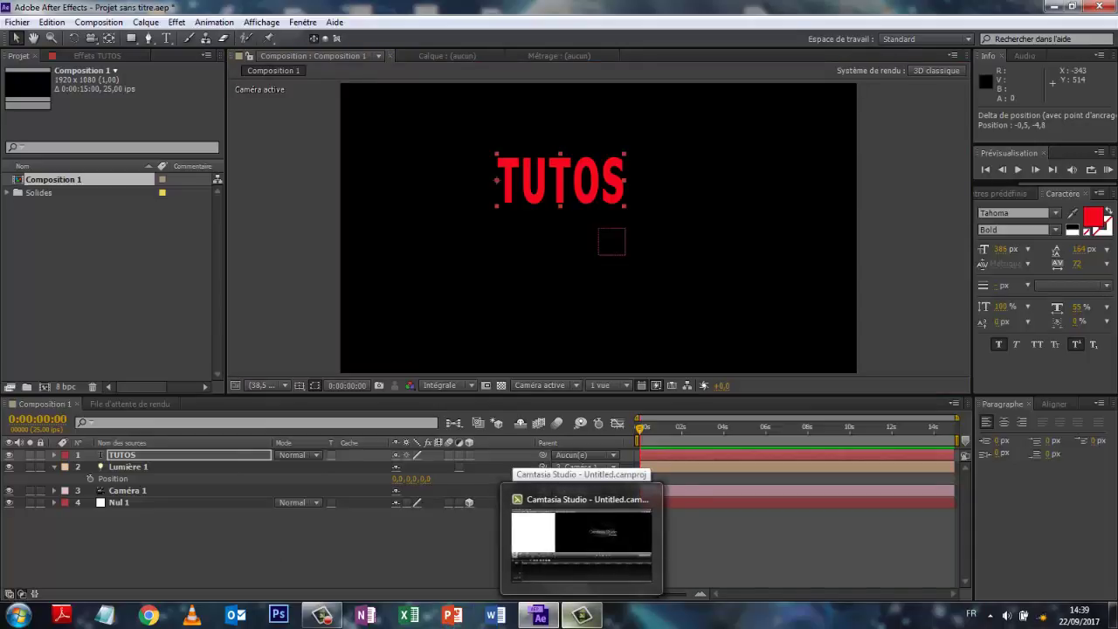
key(ctrl+d)
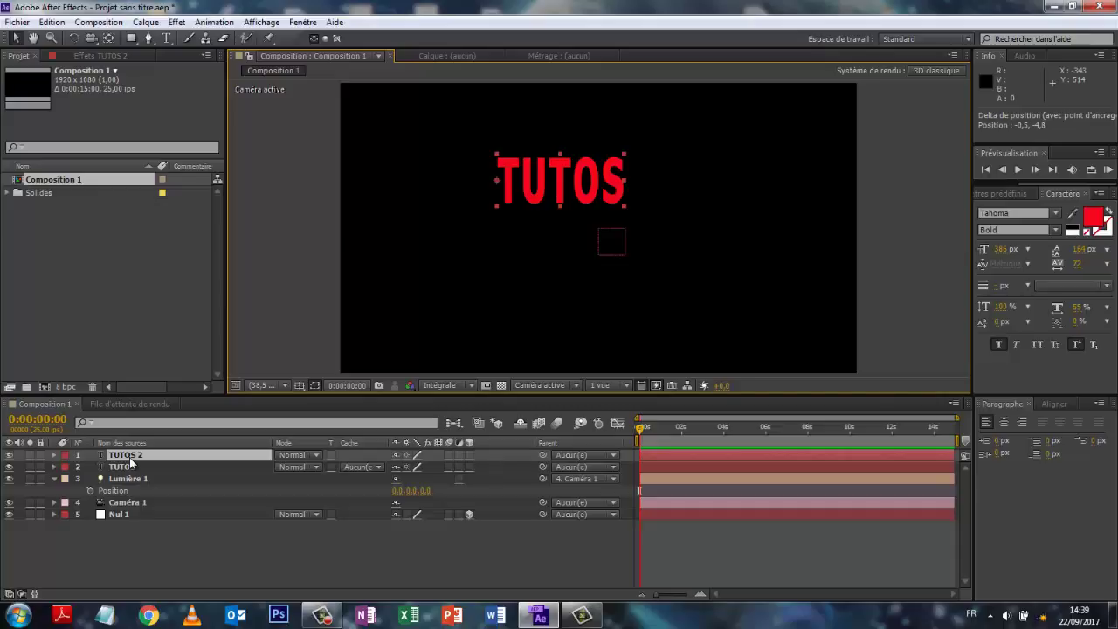
key(Right)
key(Right)
key(Right)
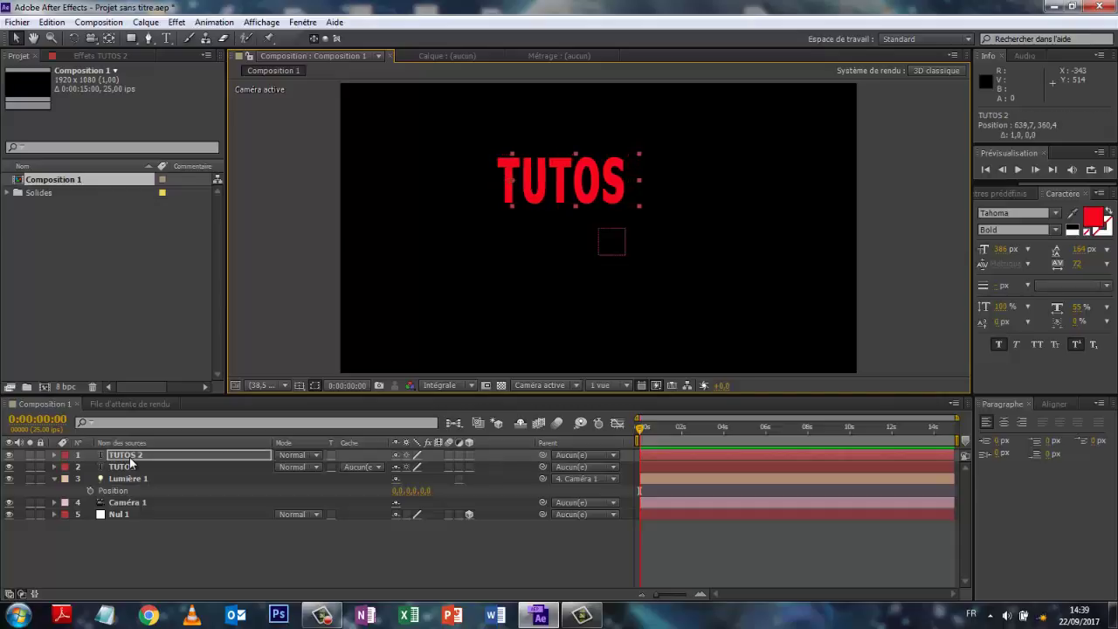
key(shift+Right)
key(shift+Right)
key(shift+Right)
key(shift+Right)
key(shift+Right)
key(shift+Right)
key(shift+Right)
key(shift+Right)
key(shift+Right)
key(shift+Right)
key(shift+Right)
key(shift+Right)
key(shift+Right)
key(shift+Right)
key(shift+Right)
key(shift+Right)
key(shift+Right)
key(shift+Right)
key(shift+Right)
key(shift+Right)
key(shift+Right)
key(shift+Right)
key(shift+Right)
key(shift+Right)
key(shift+Right)
key(shift+Right)
key(shift+Right)
key(shift+Right)
key(shift+Right)
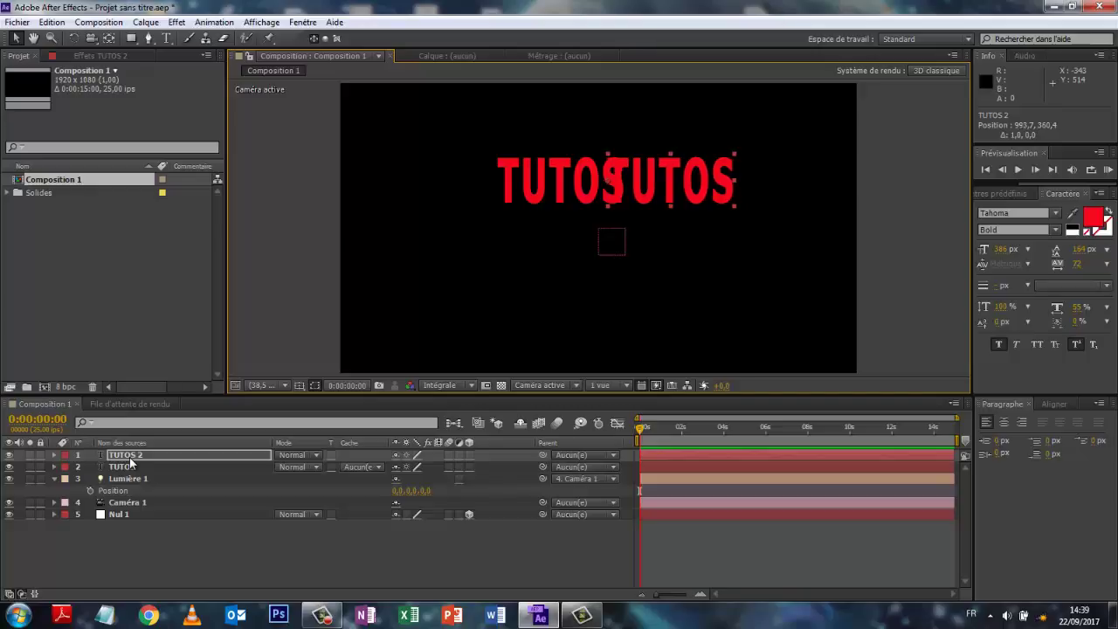
key(shift+Right)
key(shift+Right)
key(shift+Right)
key(Right)
key(Right)
key(Right)
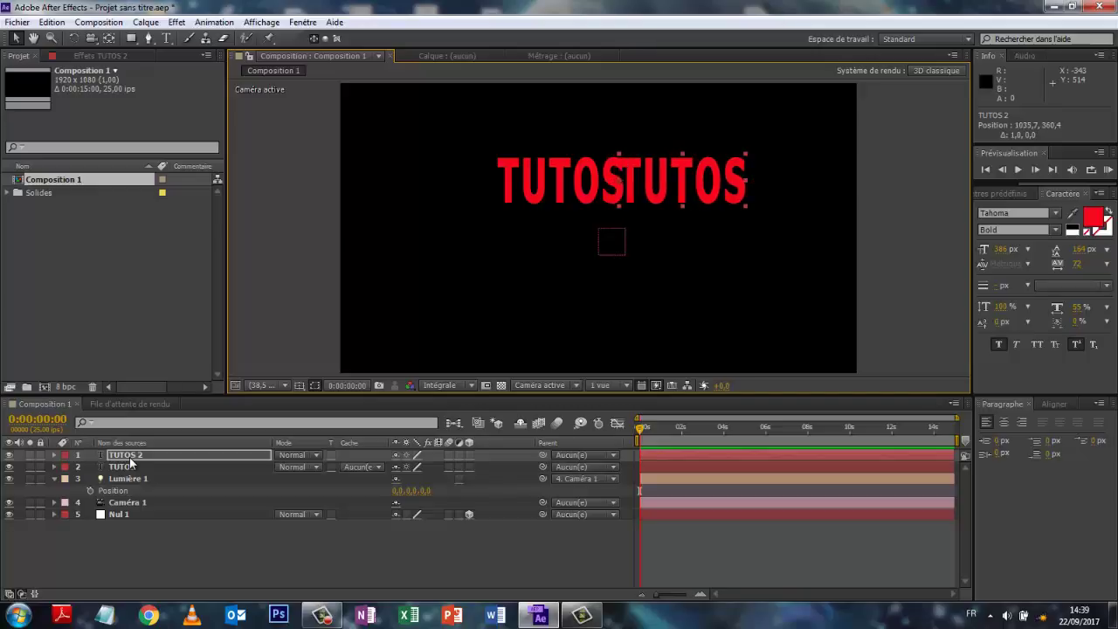
key(Right)
key(Right)
key(Right)
key(Right)
key(Right)
key(Right)
key(Right)
key(Right)
key(Right)
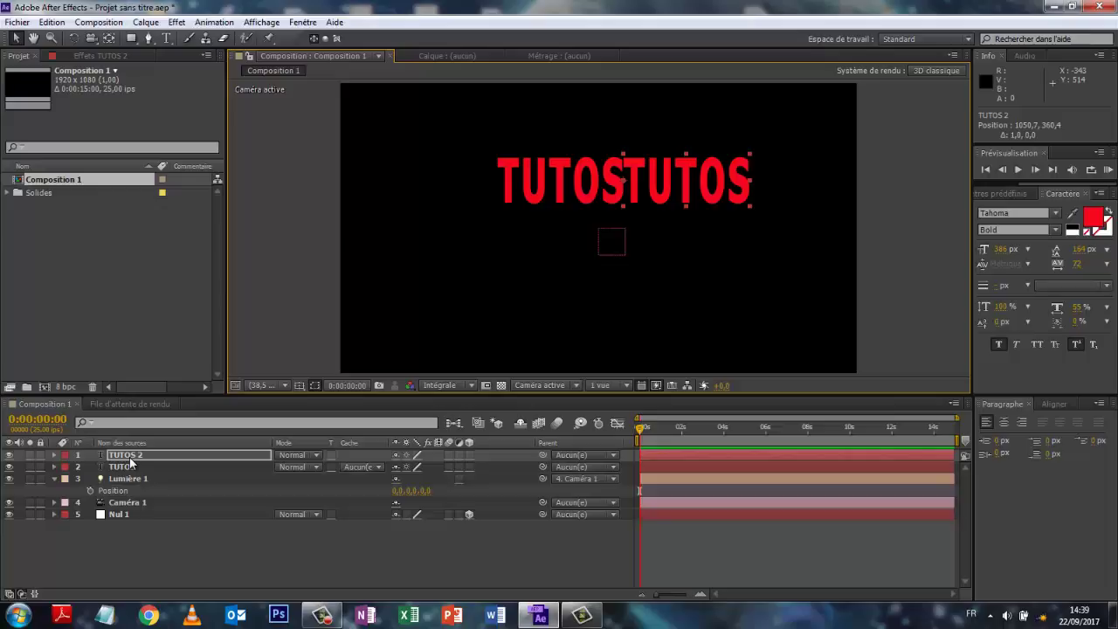
key(Right)
key(Right)
key(Right)
key(Right)
key(Right)
key(Right)
key(Right)
key(Right)
key(Right)
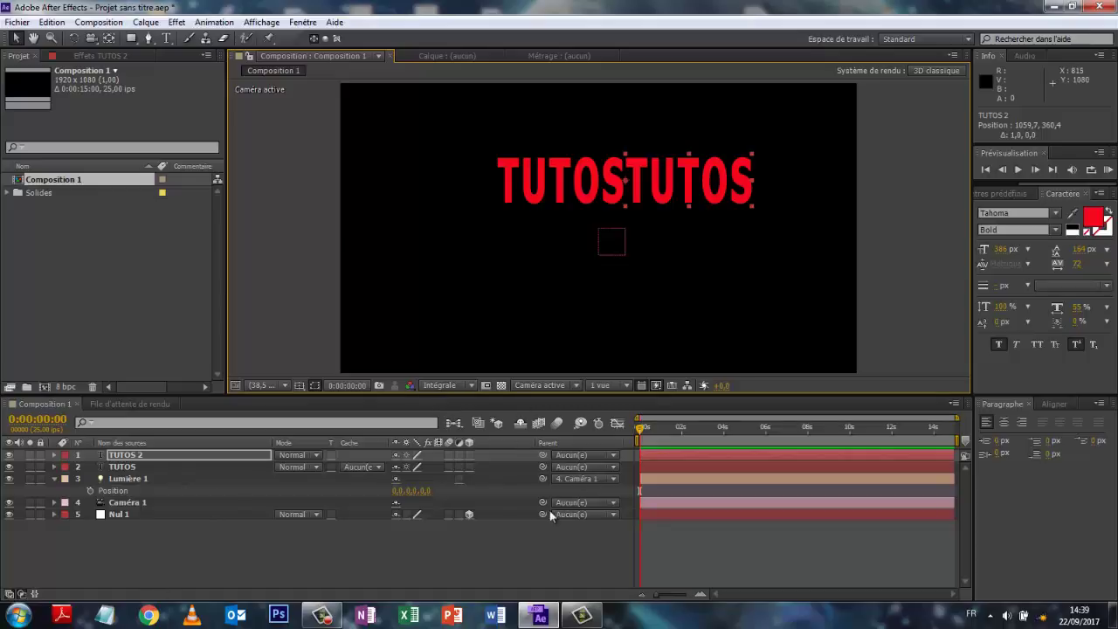
Make both TUTOS layers 3D, switch to the Top view, and toggle TUTOS 2's visibility to identify it
click(468, 454)
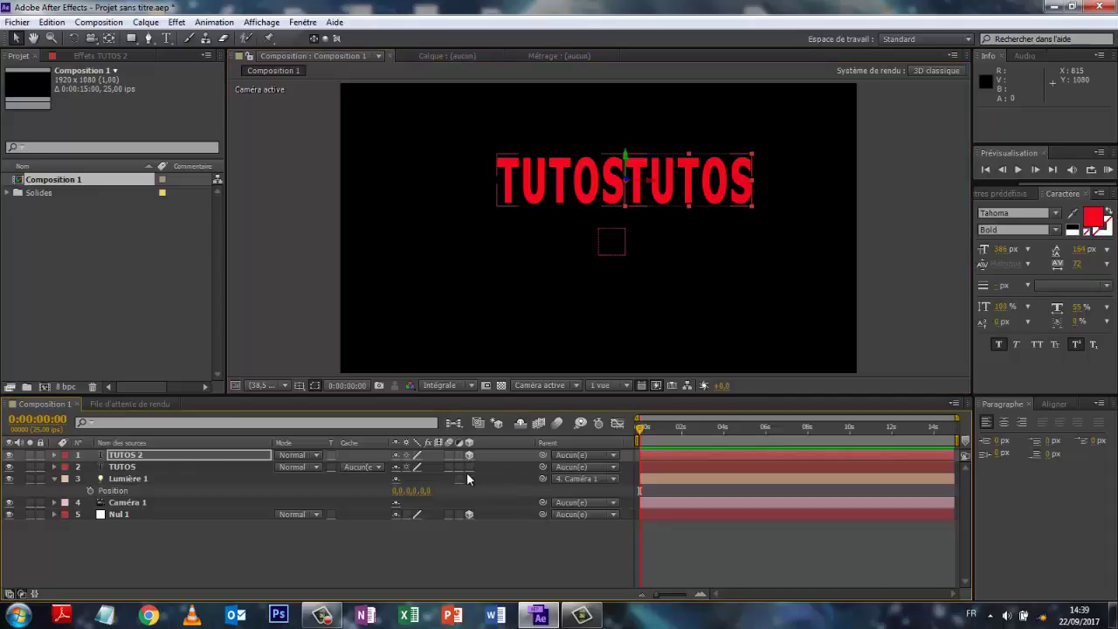
click(469, 467)
click(574, 385)
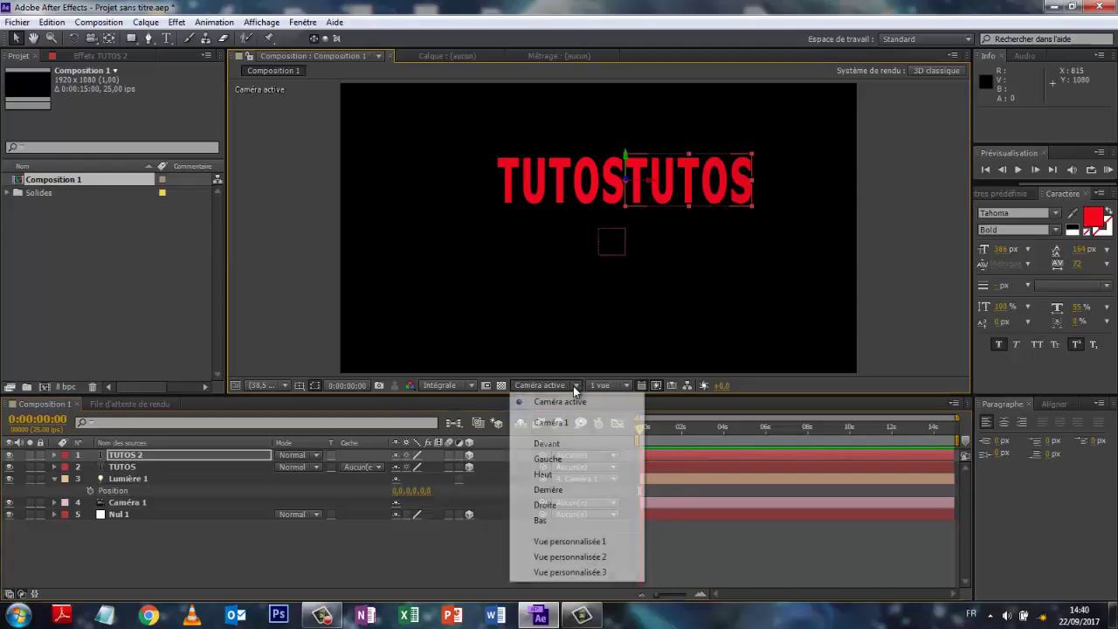
click(543, 474)
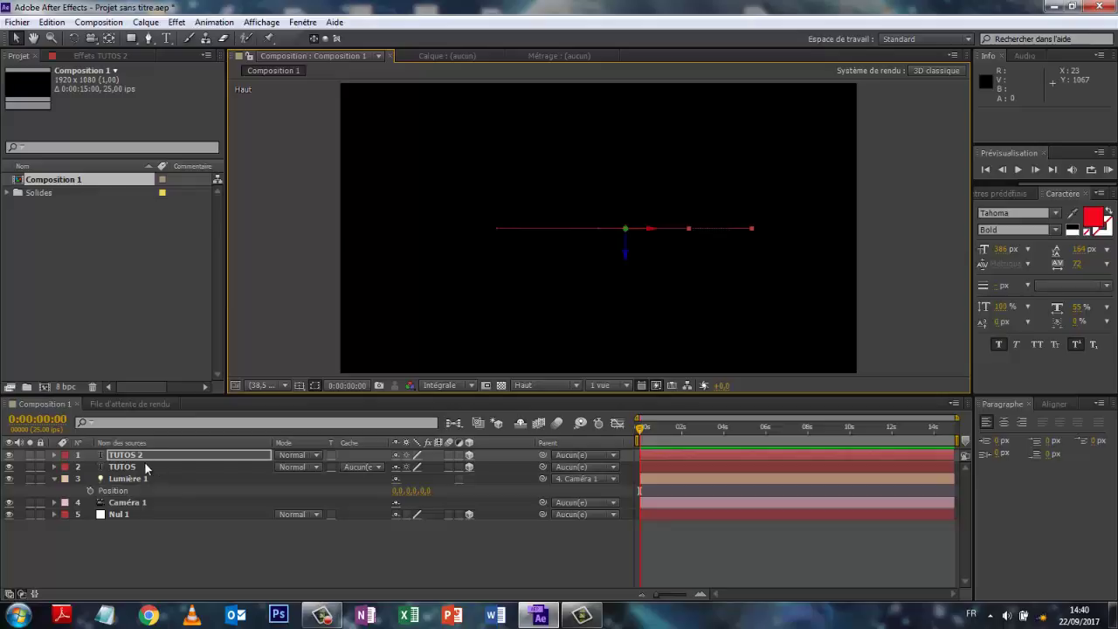
click(9, 456)
click(9, 455)
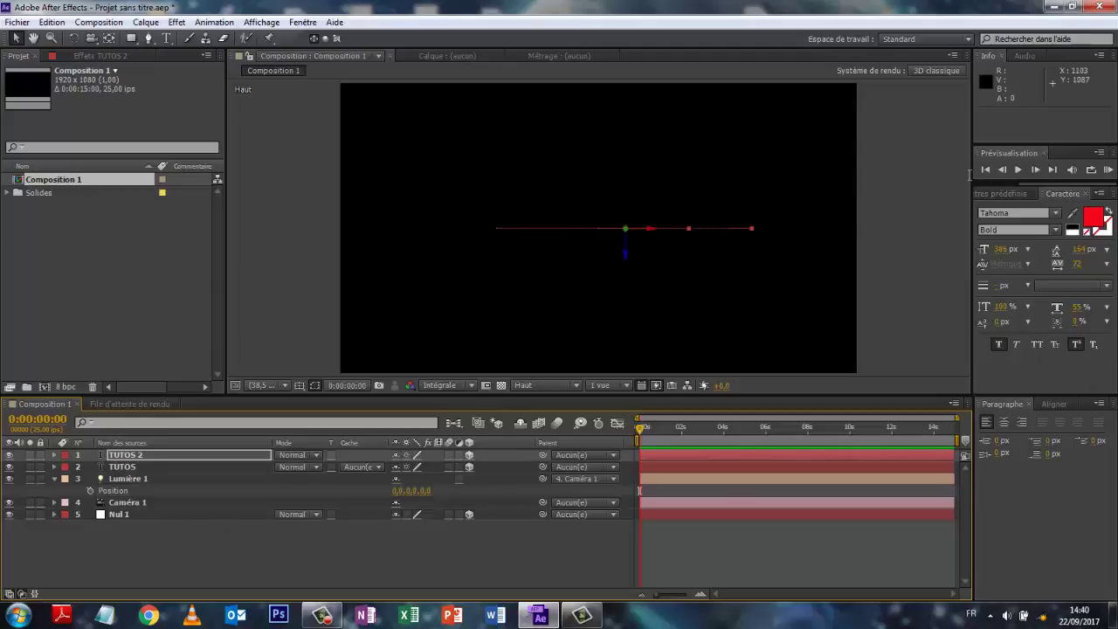
Show rulers, place a vertical guide at the layers' centre, and select TUTOS 2
click(259, 23)
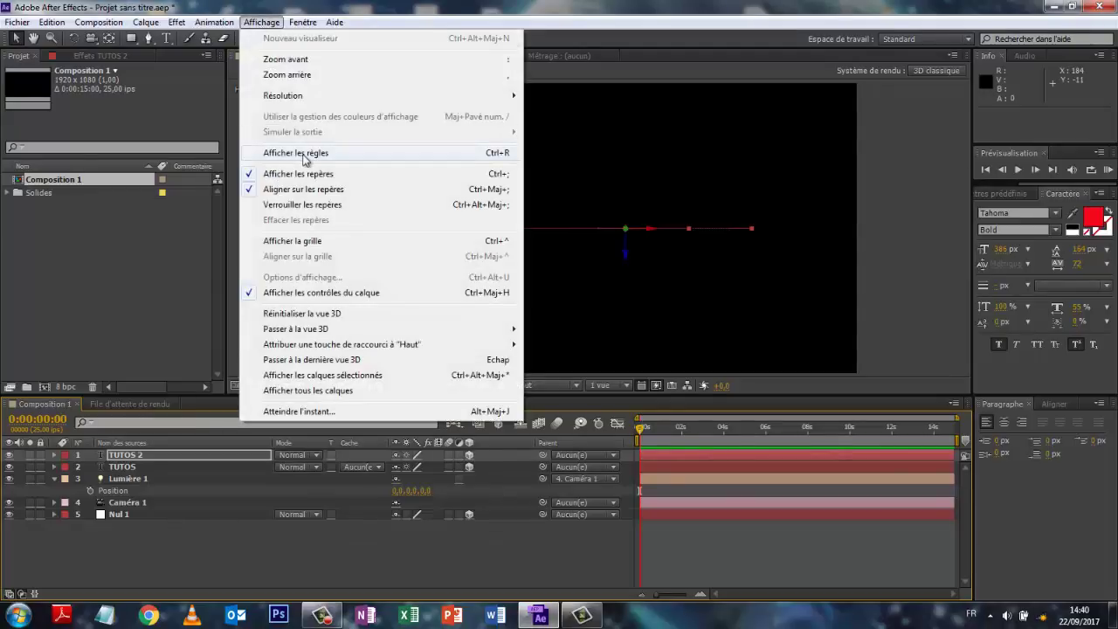
click(251, 153)
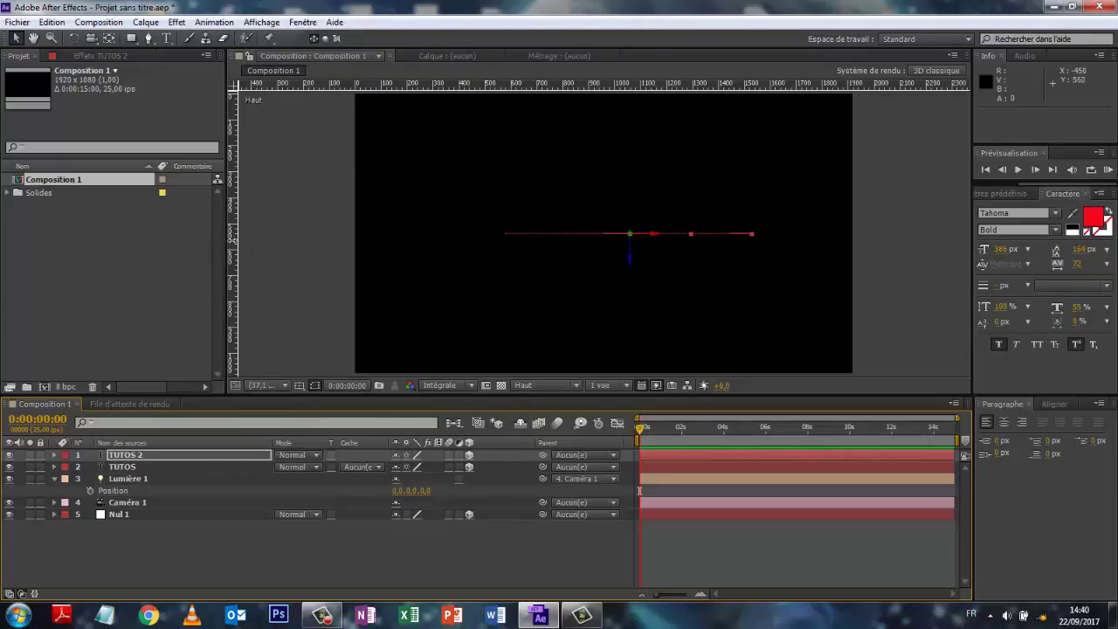
drag(229, 241, 757, 287)
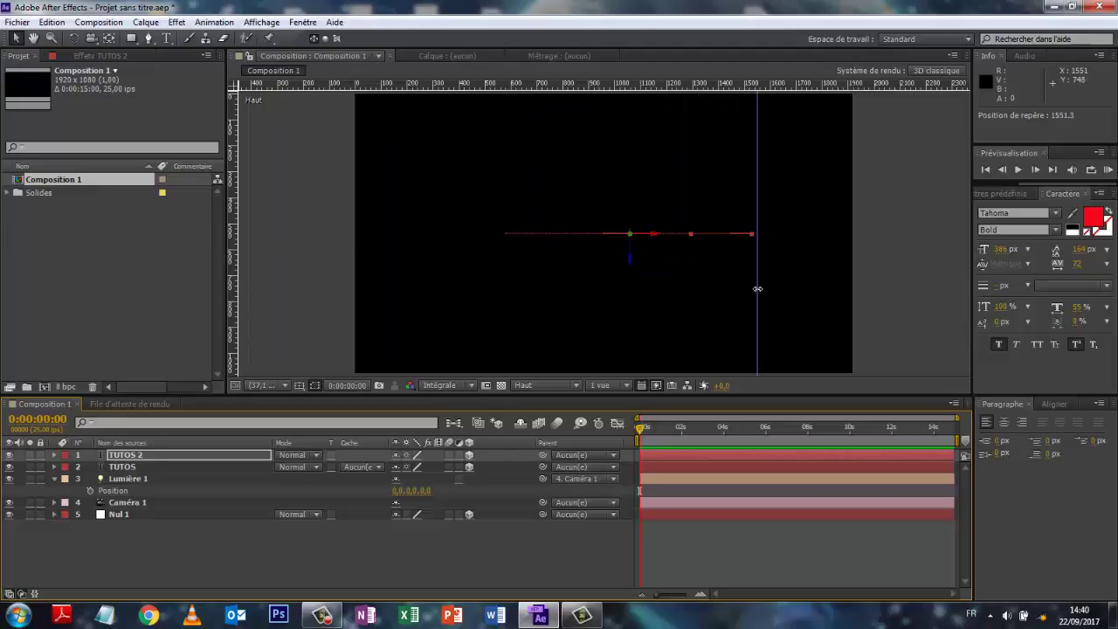
mouse_move(758, 288)
mouse_down()
mouse_move(621, 286)
mouse_move(629, 294)
mouse_up()
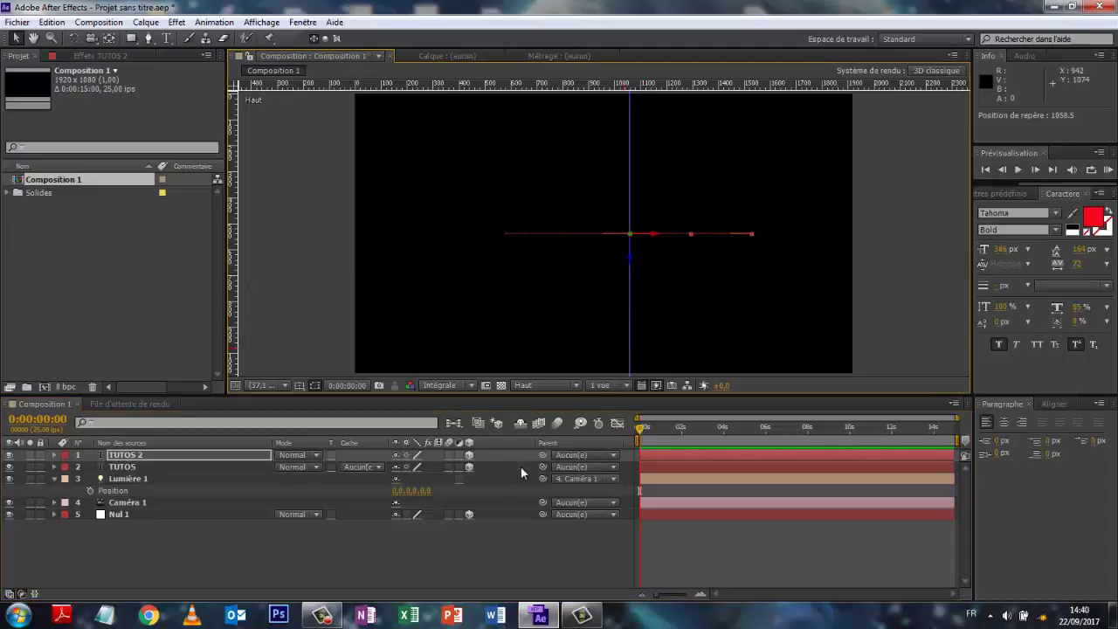
click(163, 455)
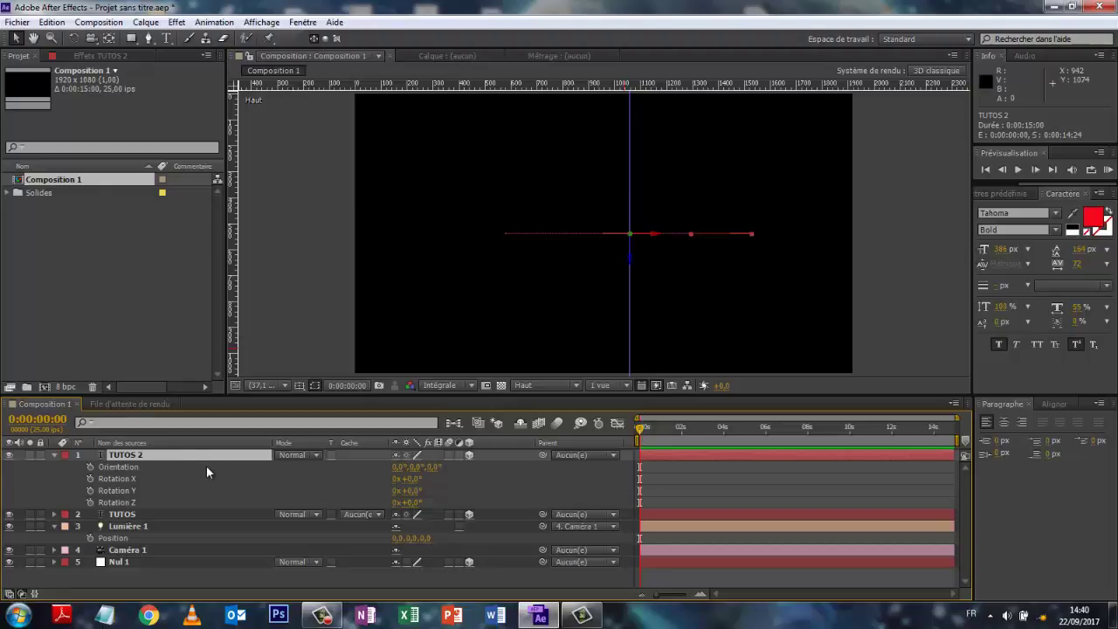
Set TUTOS 2's Orientation Y to -90° (270°) and add a second vertical guide at 818.8 across TUTOS
click(413, 467)
text(-)
text(90)
click(524, 482)
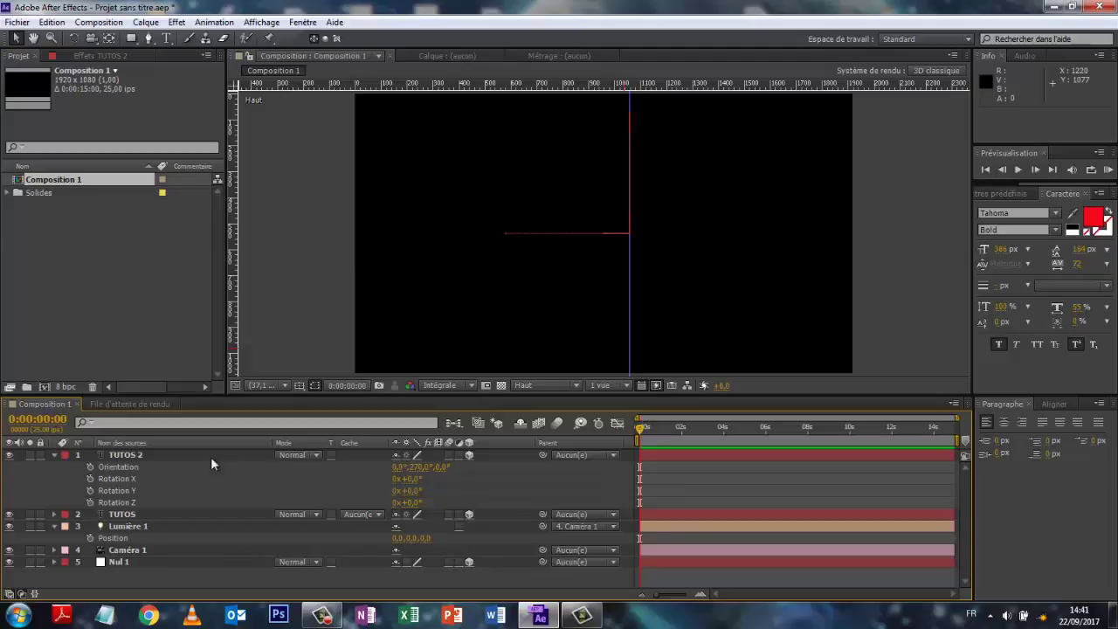
click(131, 514)
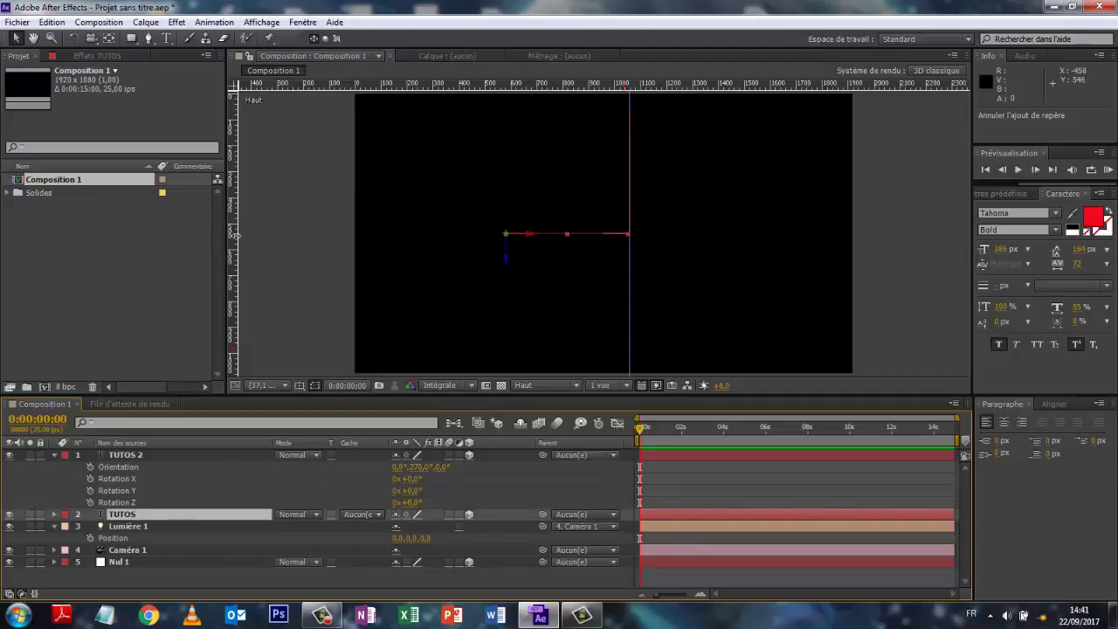
drag(240, 245, 568, 257)
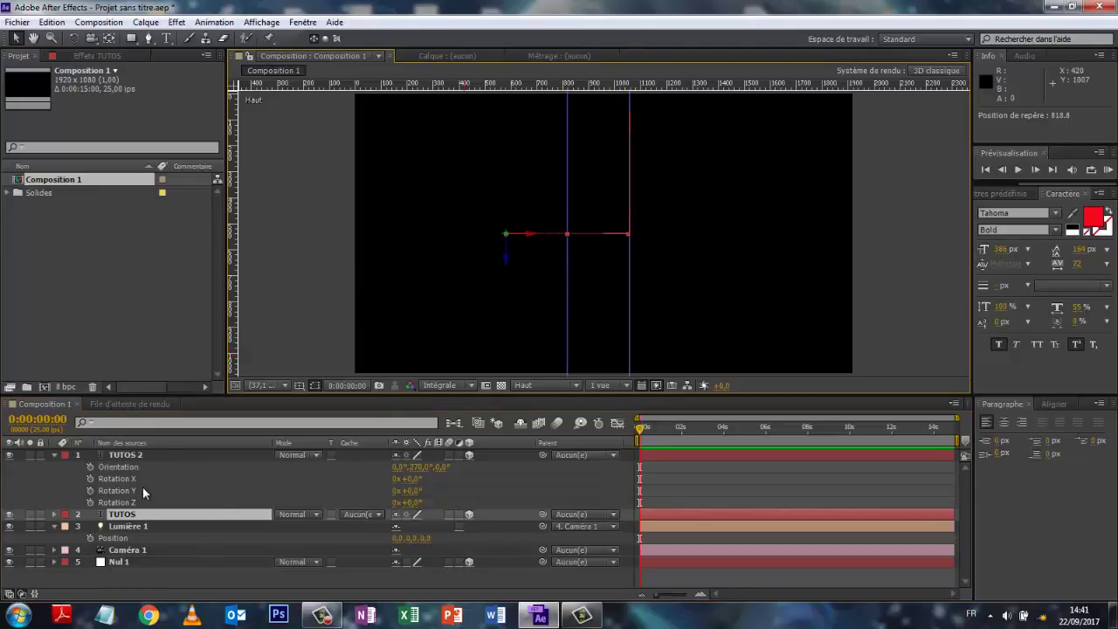
Show layer names in the timeline and place a horizontal guide at 304.3 across TUTOS 2
click(150, 445)
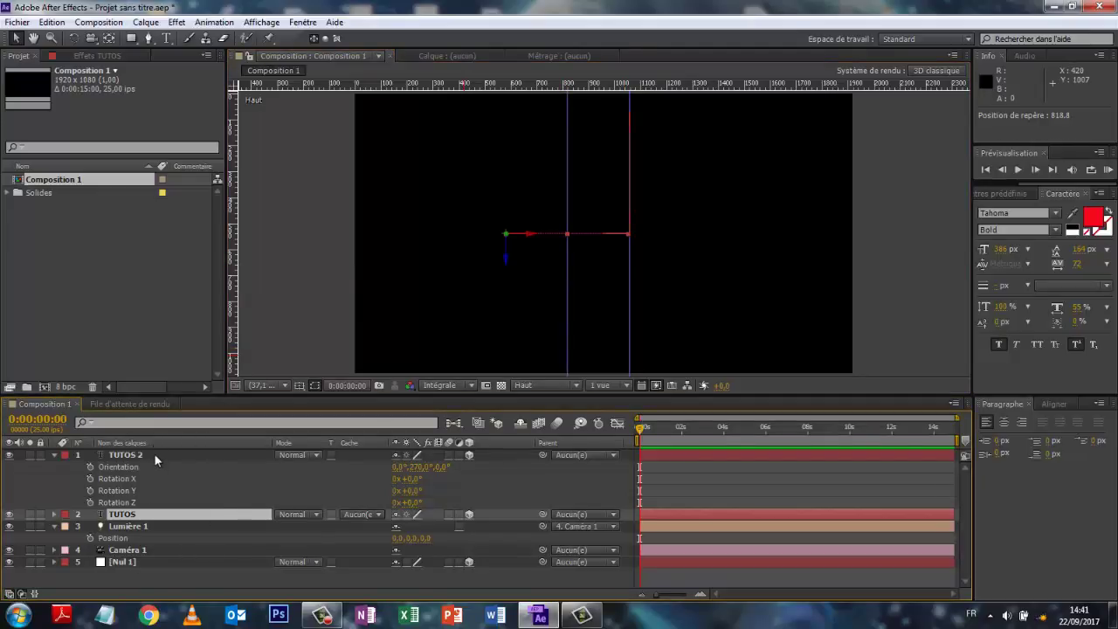
click(155, 454)
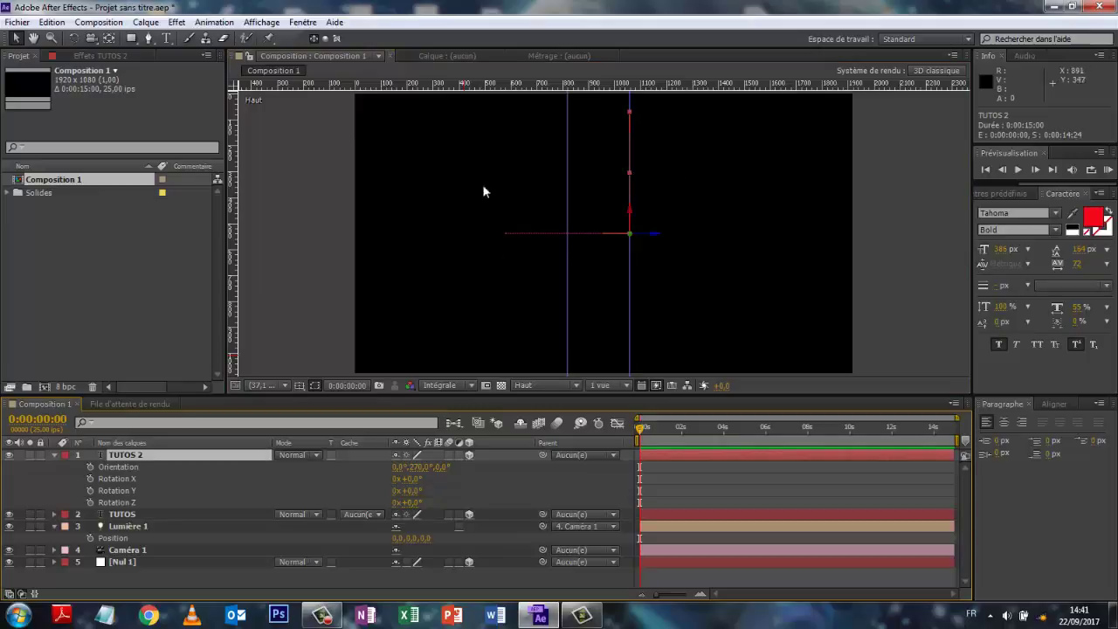
key(ctrl+z)
drag(410, 88, 420, 170)
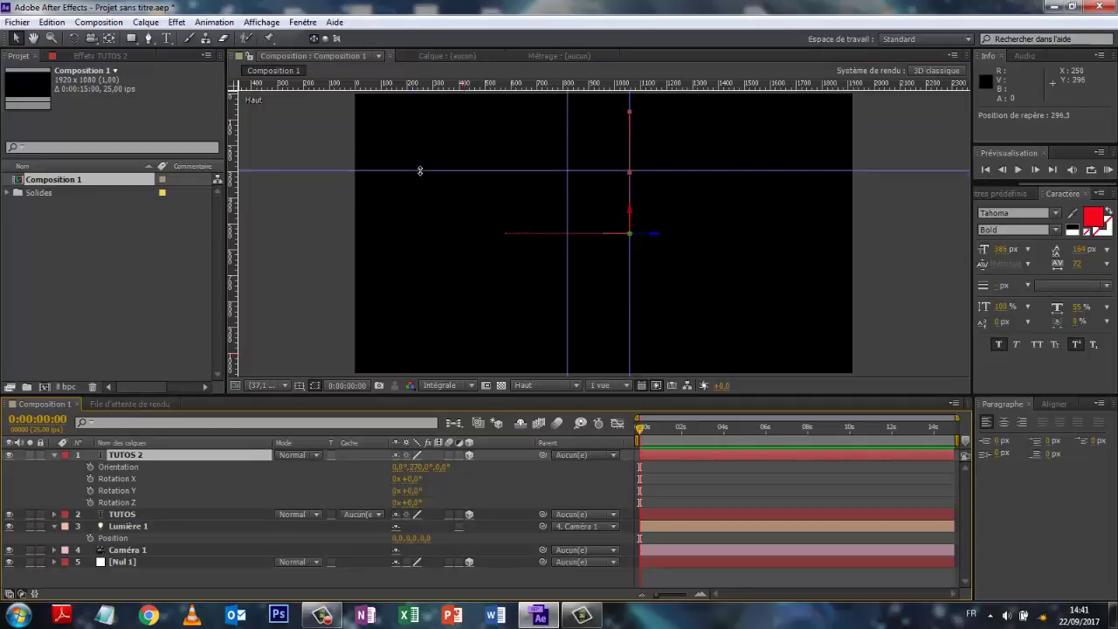
drag(421, 171, 420, 173)
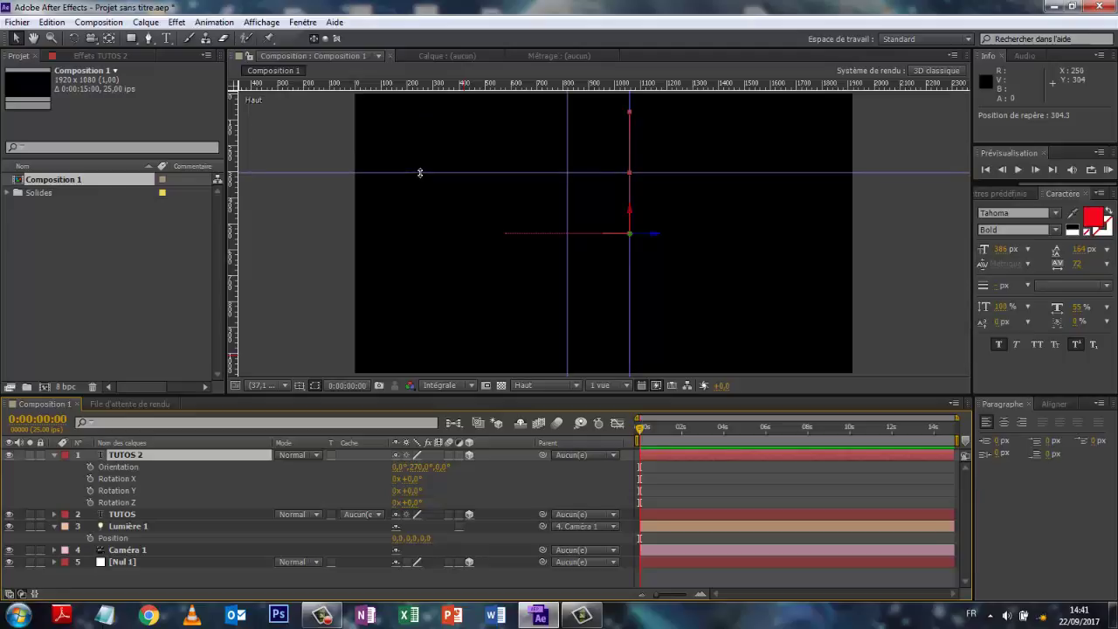
click(421, 173)
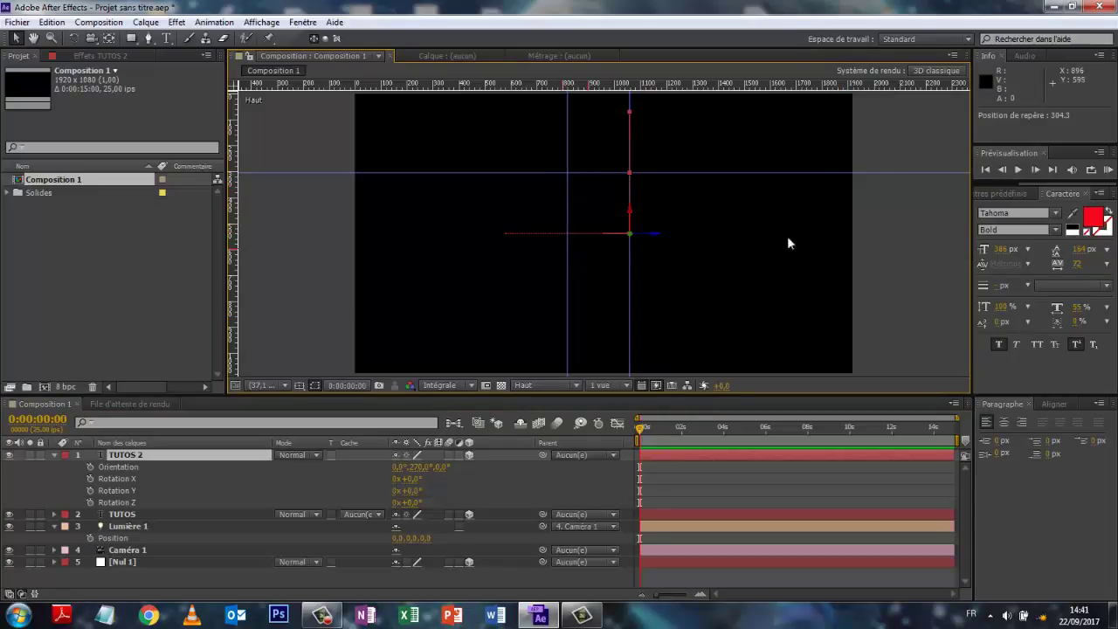
Move Nul 1 in the top view to the guide intersection, at 814.6, 540, 239.7
click(153, 565)
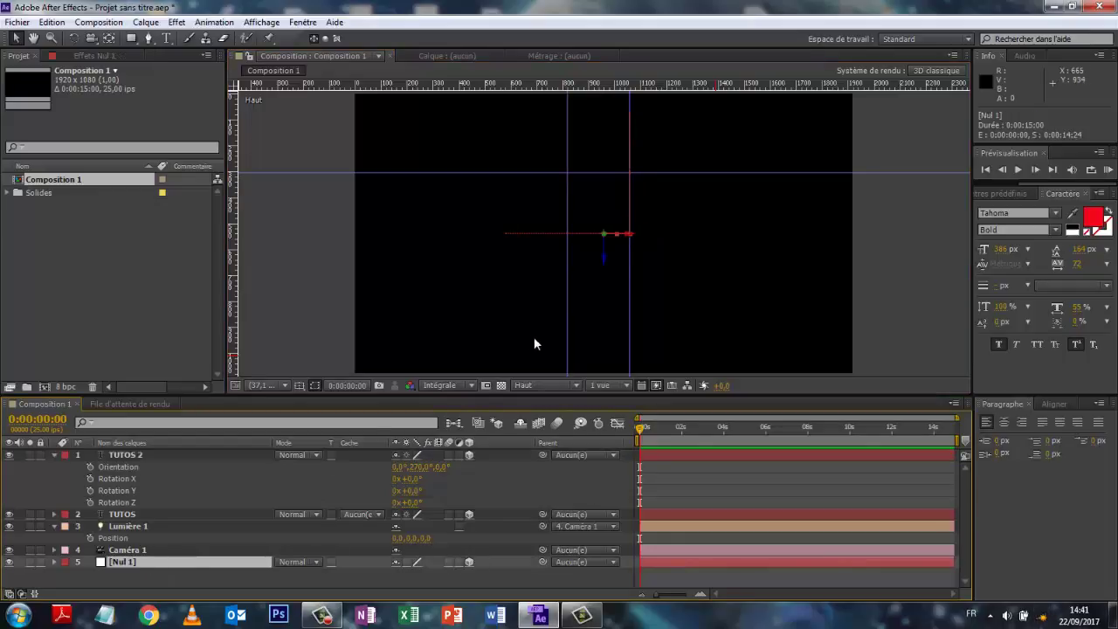
click(605, 249)
click(609, 234)
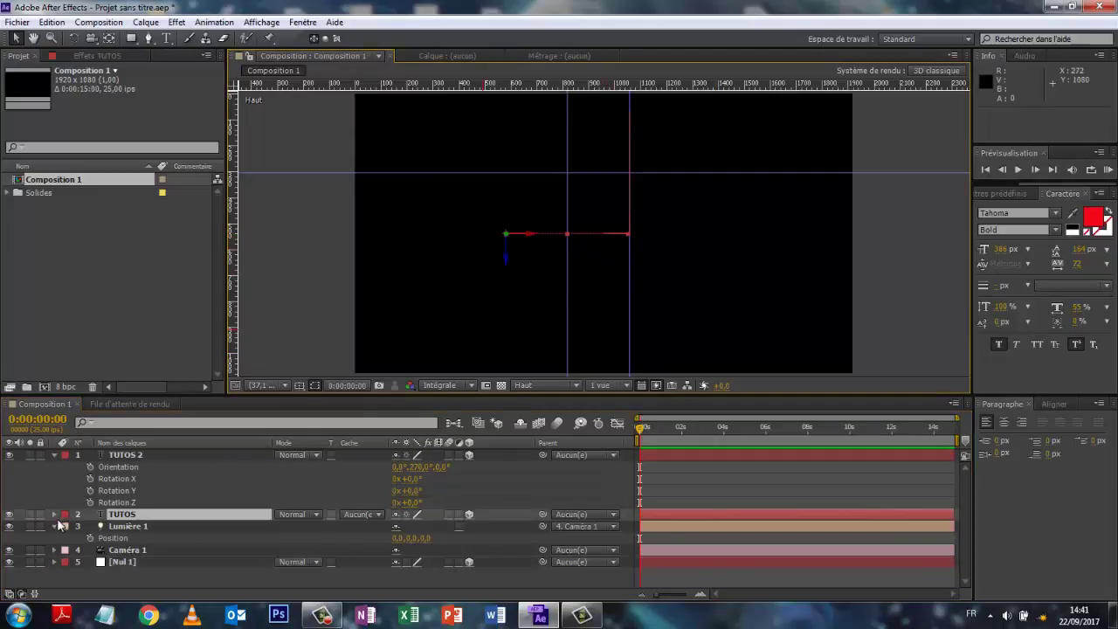
click(151, 564)
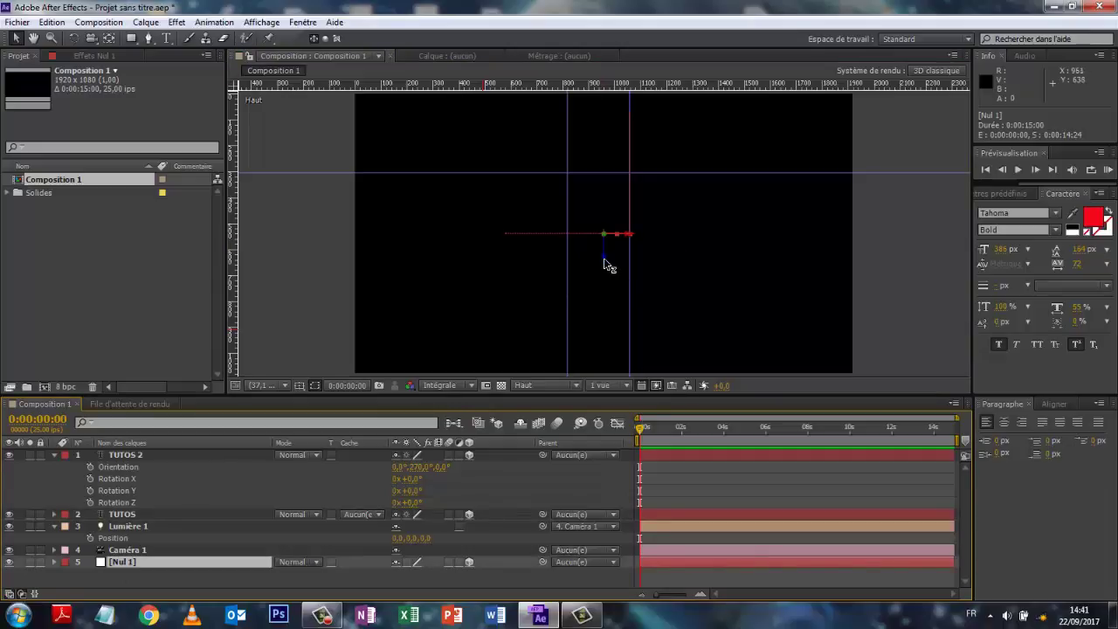
drag(604, 259, 606, 198)
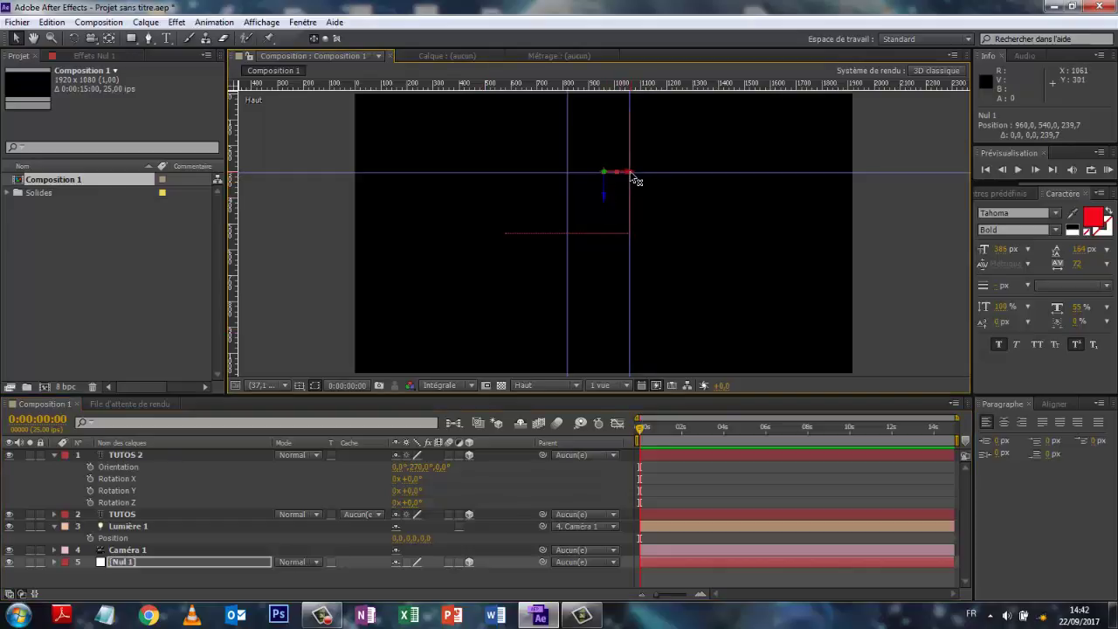
drag(636, 180, 598, 177)
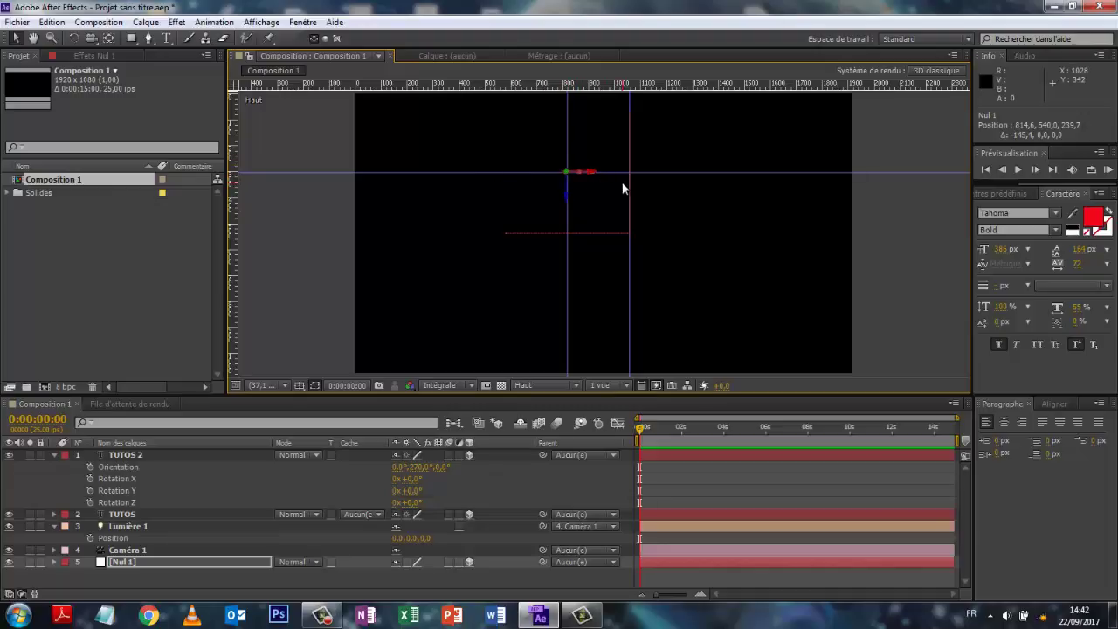
Raise Nul 1 up over the TUTOS text, to position 817.6, 303.0, 239.7
click(577, 385)
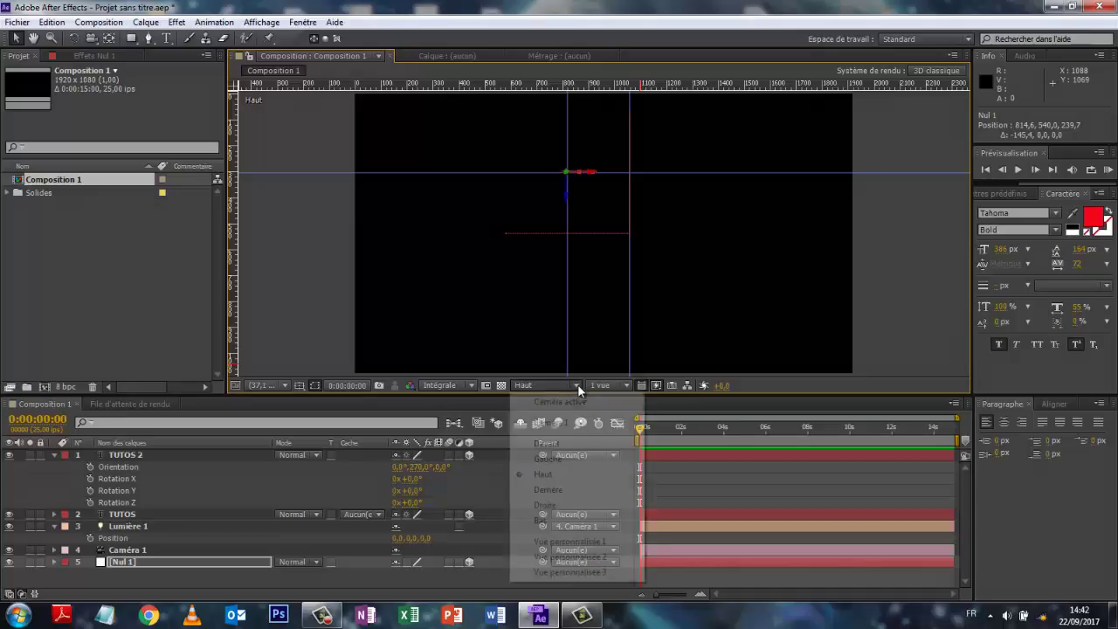
click(548, 445)
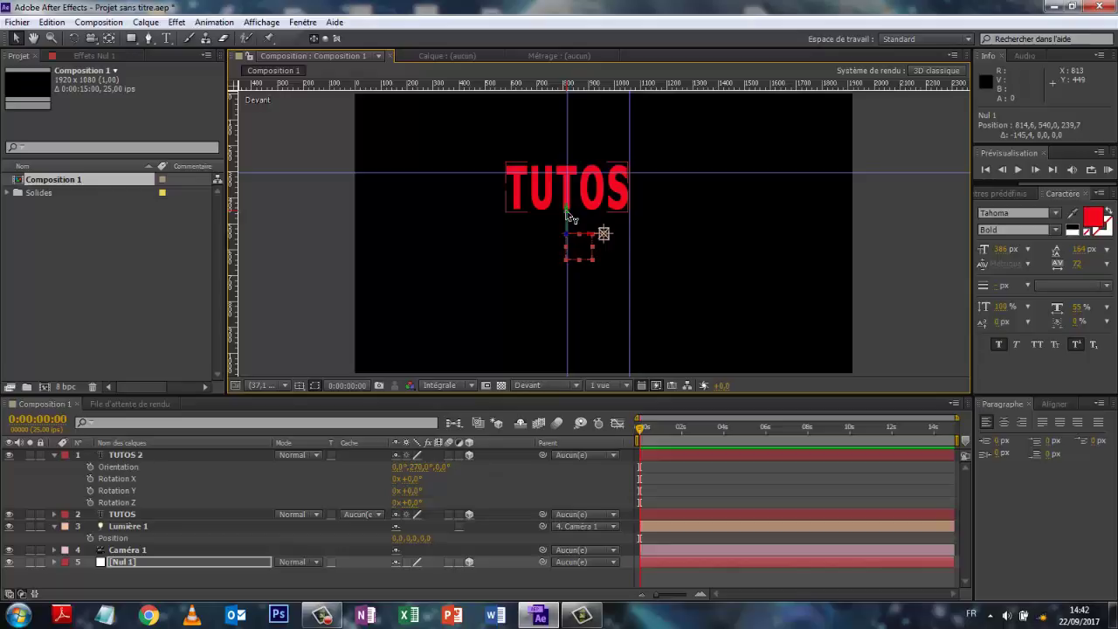
drag(570, 216, 573, 181)
drag(572, 182, 570, 156)
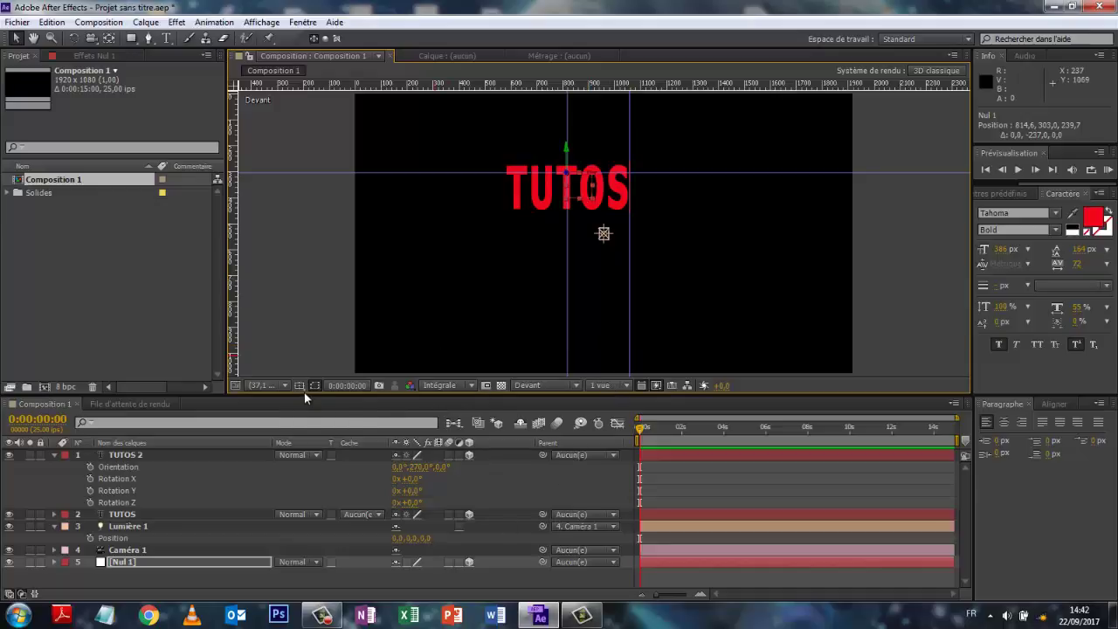
key(slash)
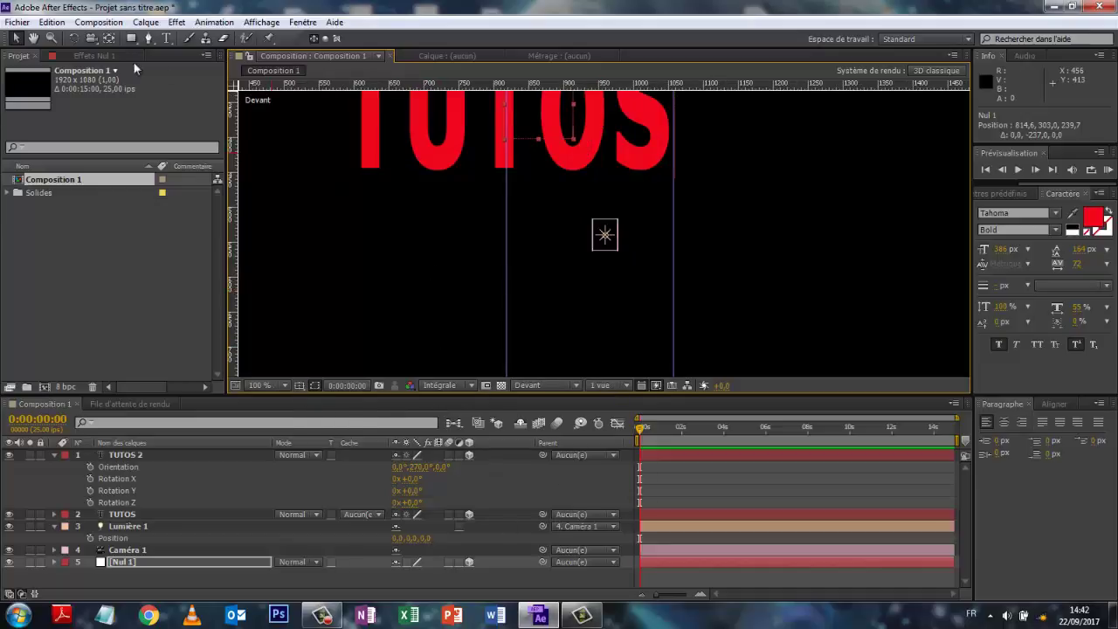
click(33, 37)
drag(747, 124, 762, 259)
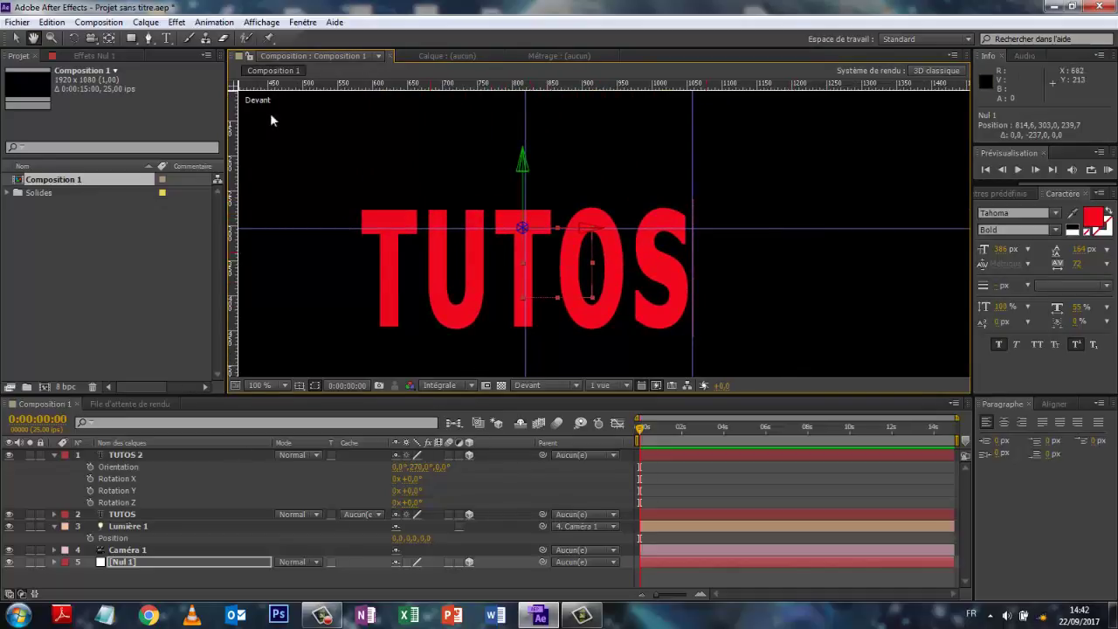
click(16, 38)
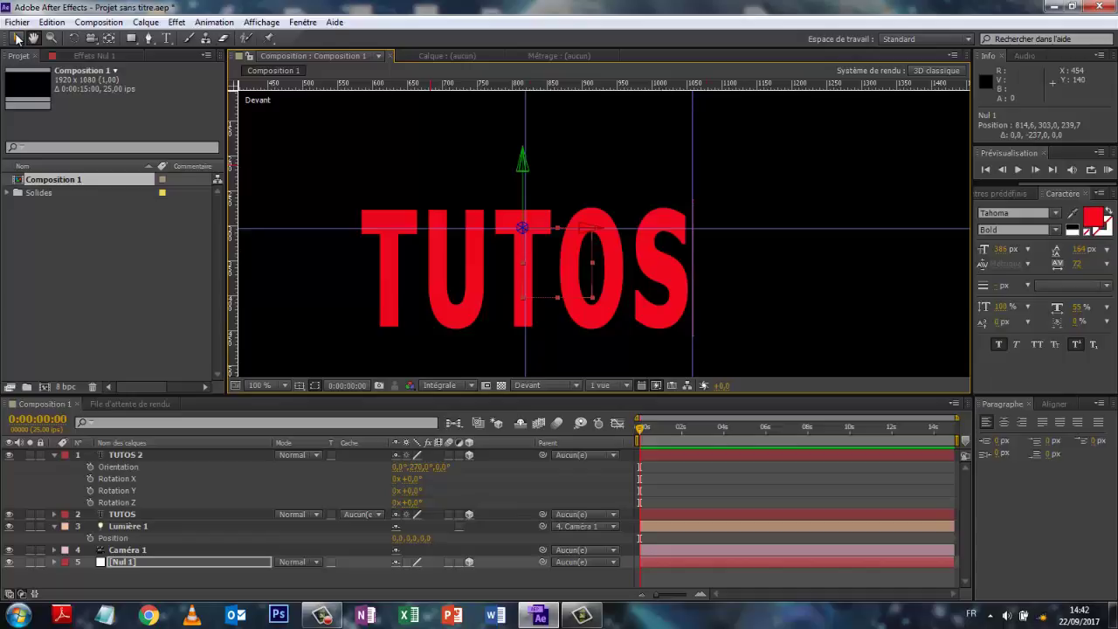
click(591, 235)
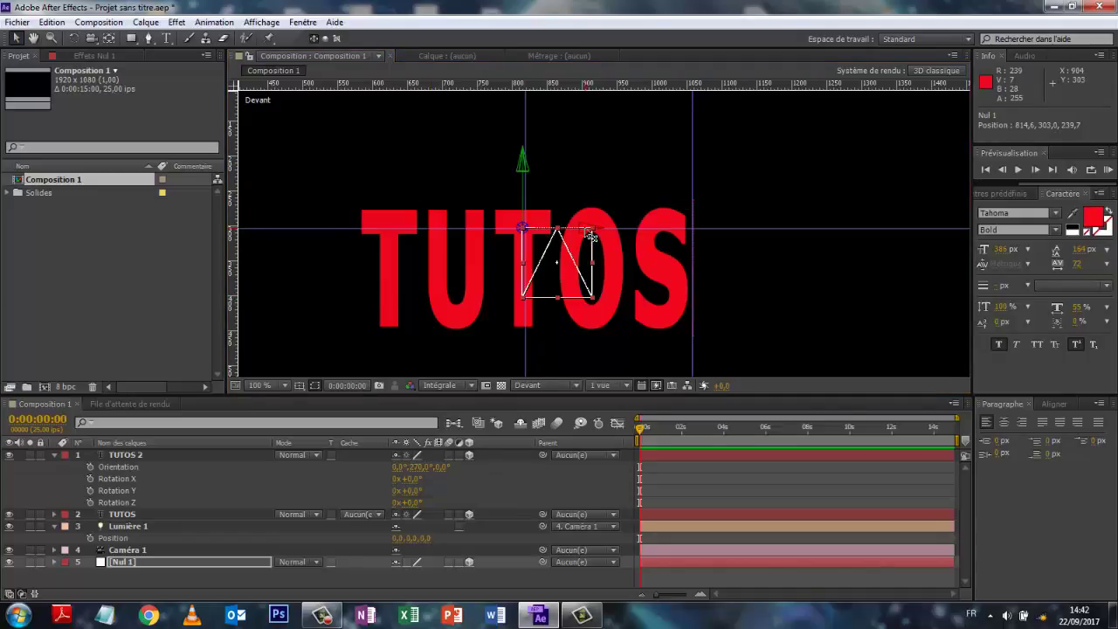
drag(591, 234, 592, 234)
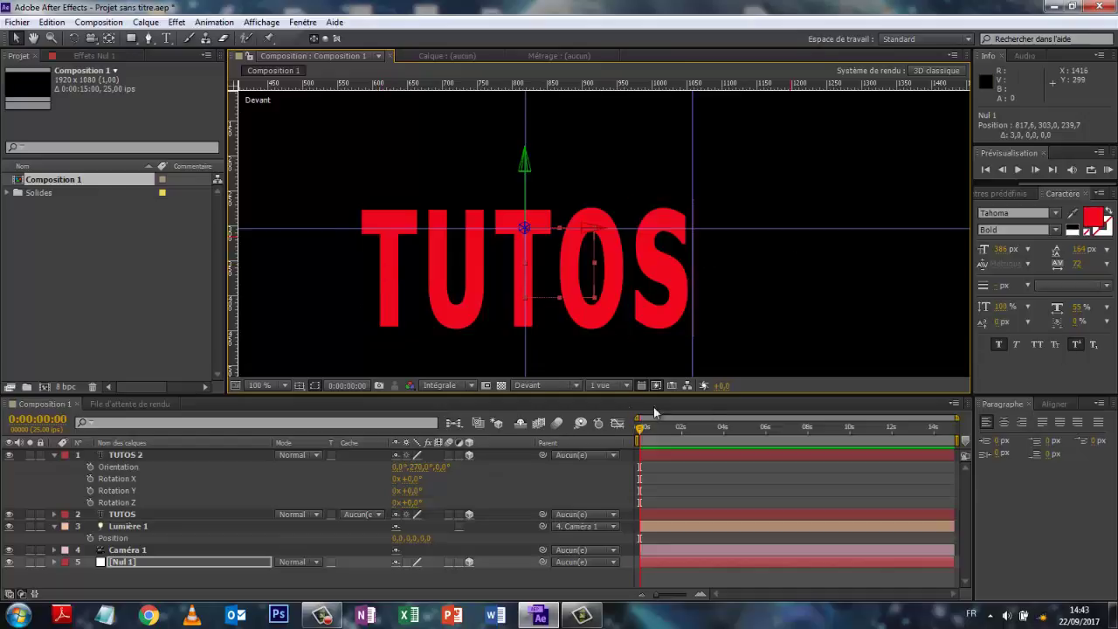
Return the viewer to Caméra active, fitted up to 100%, in a taller composition panel
click(577, 386)
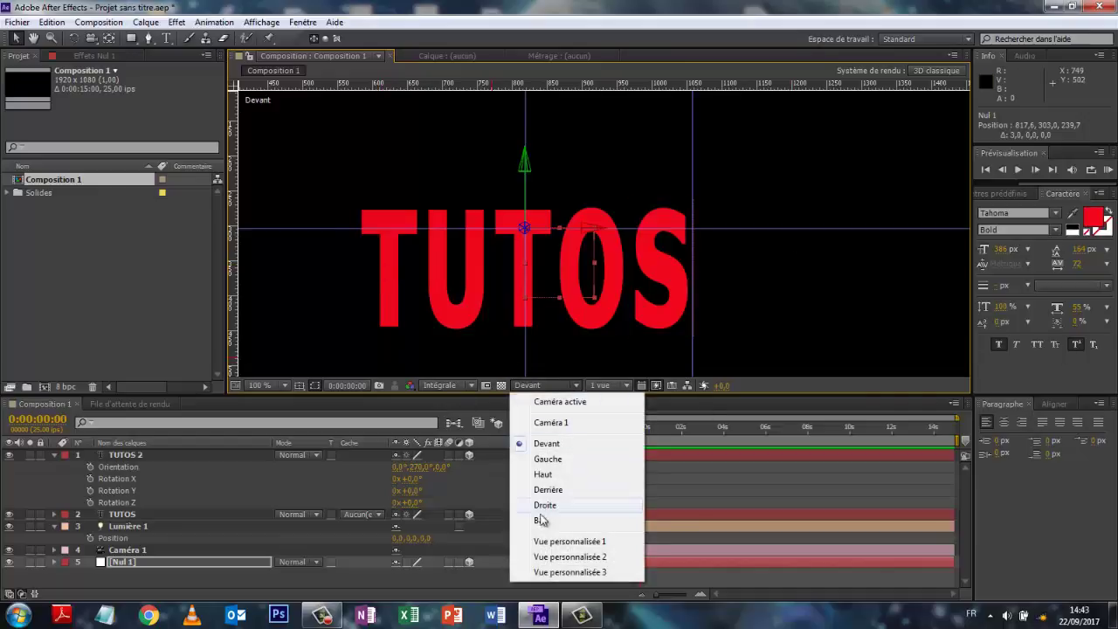
click(543, 476)
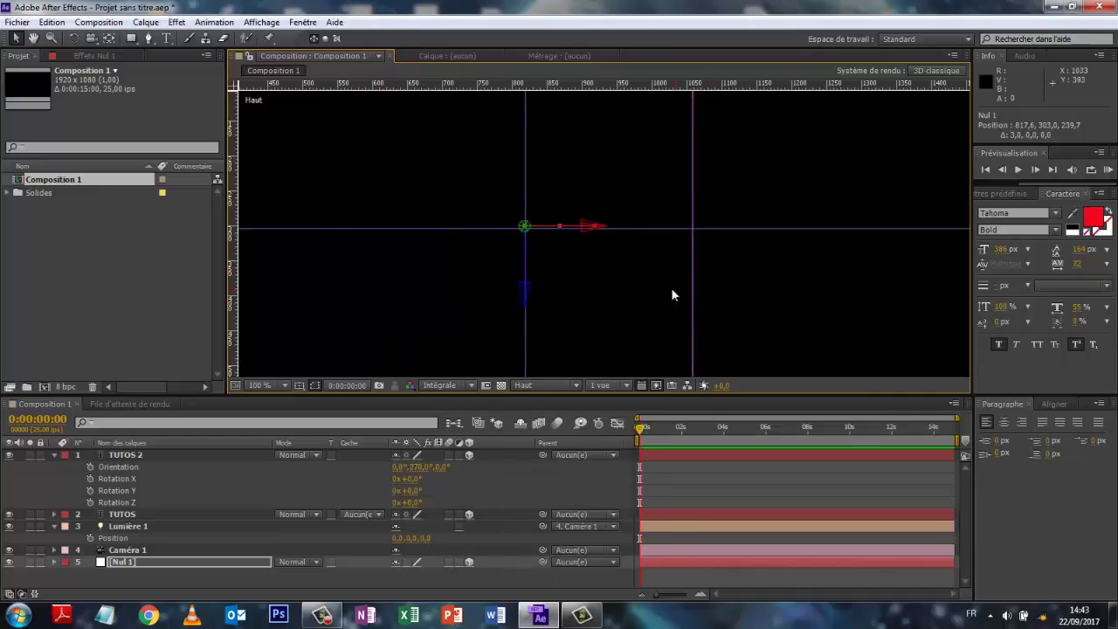
key(comma)
key(comma)
key(comma)
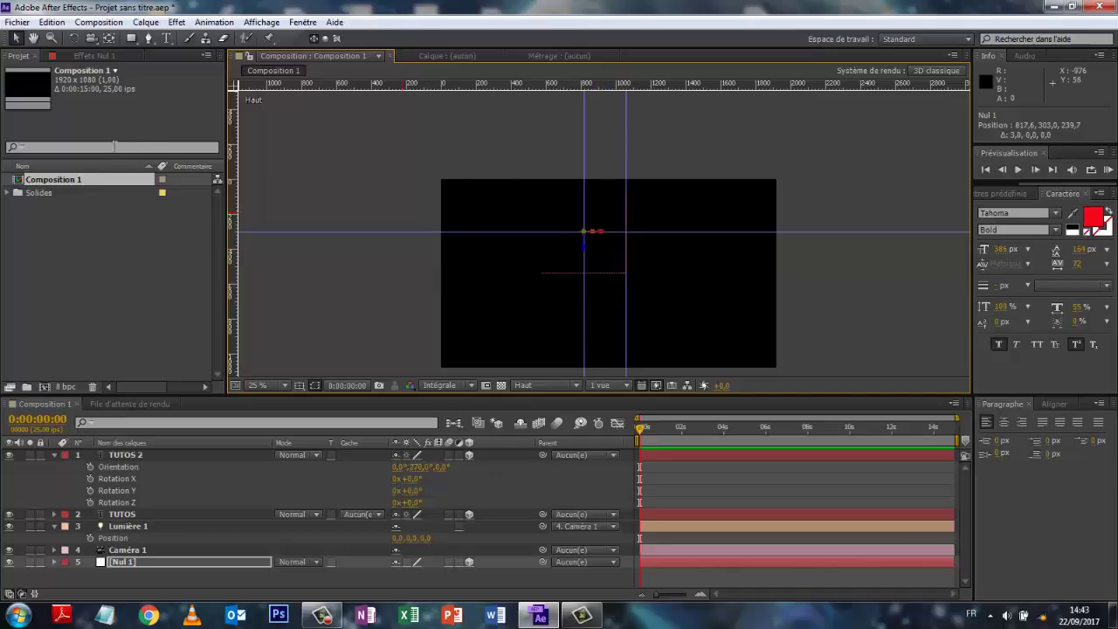
click(576, 384)
click(576, 401)
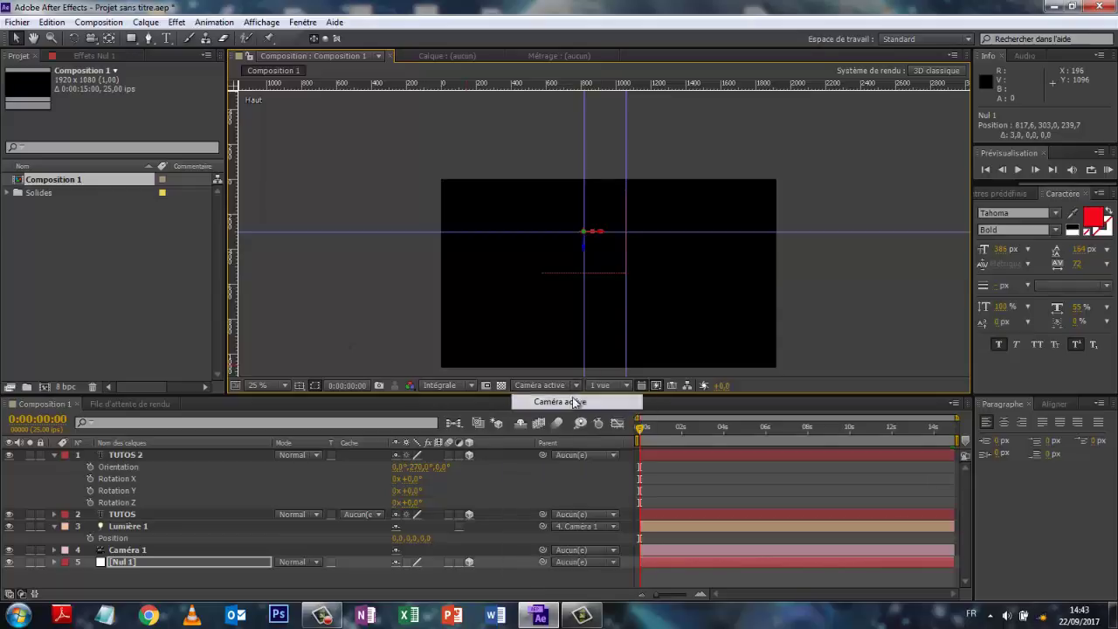
click(285, 387)
click(301, 149)
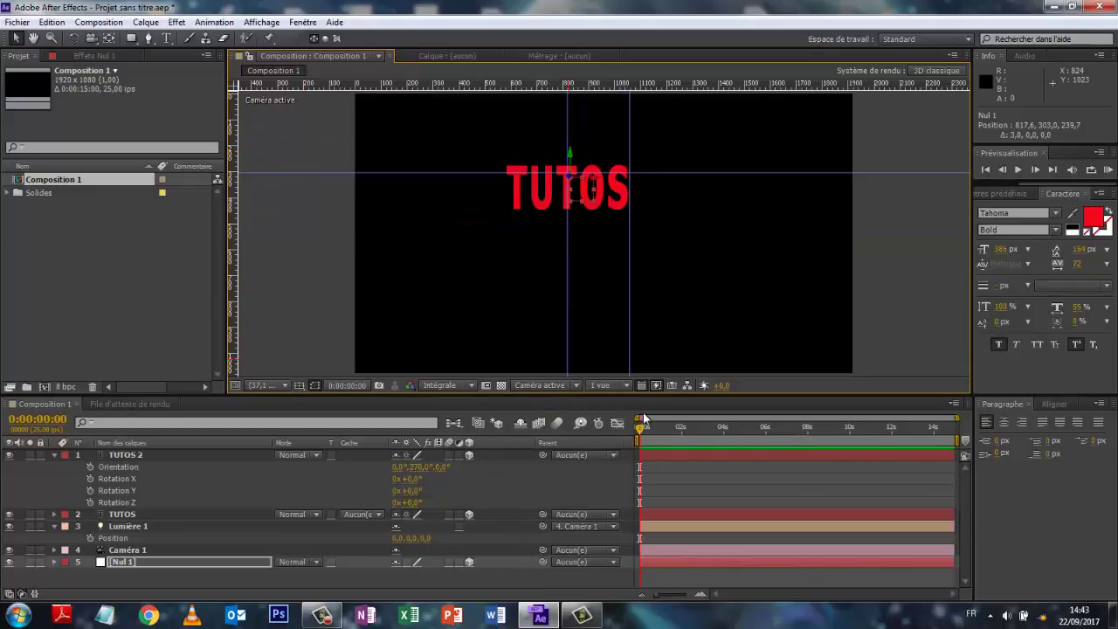
drag(622, 394, 621, 423)
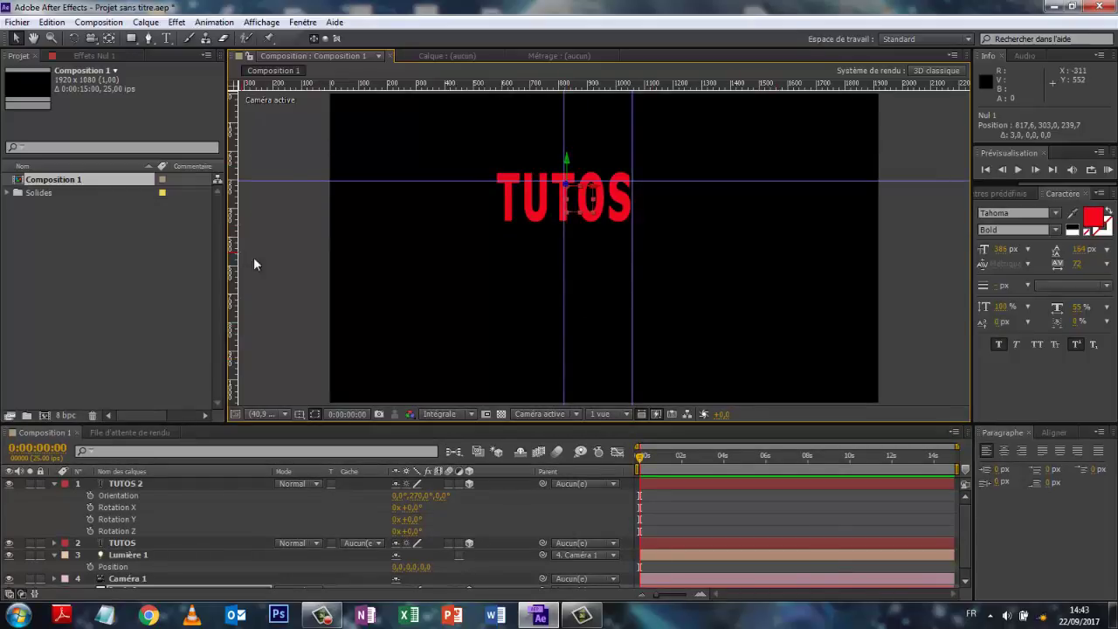
click(288, 271)
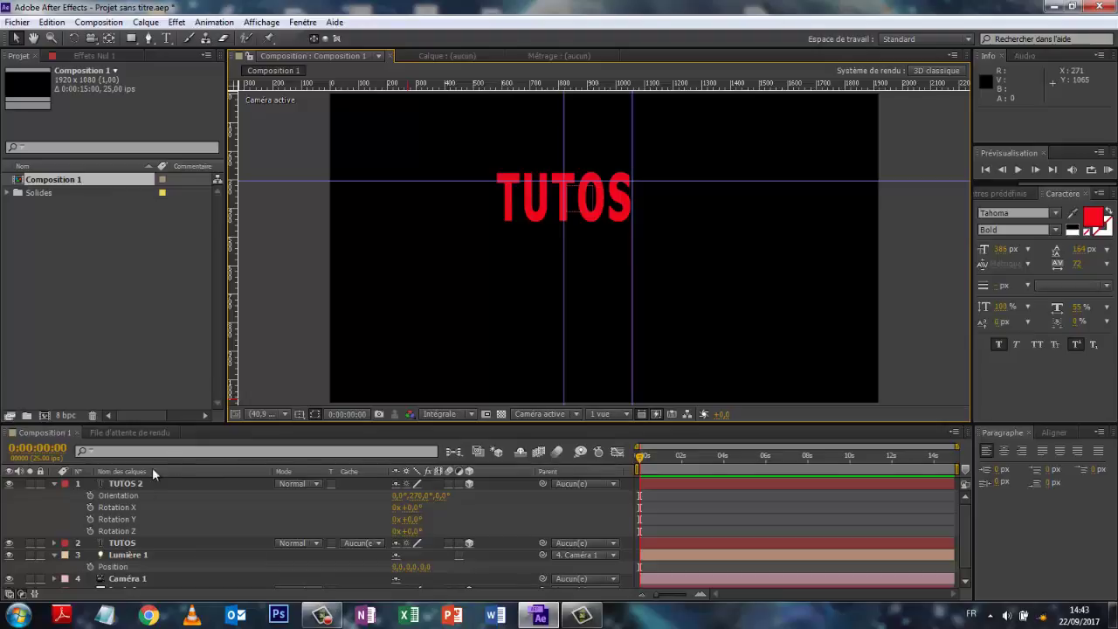
Parent both TUTOS and TUTOS 2 text layers to Nul 1 with the pickwhip
click(55, 483)
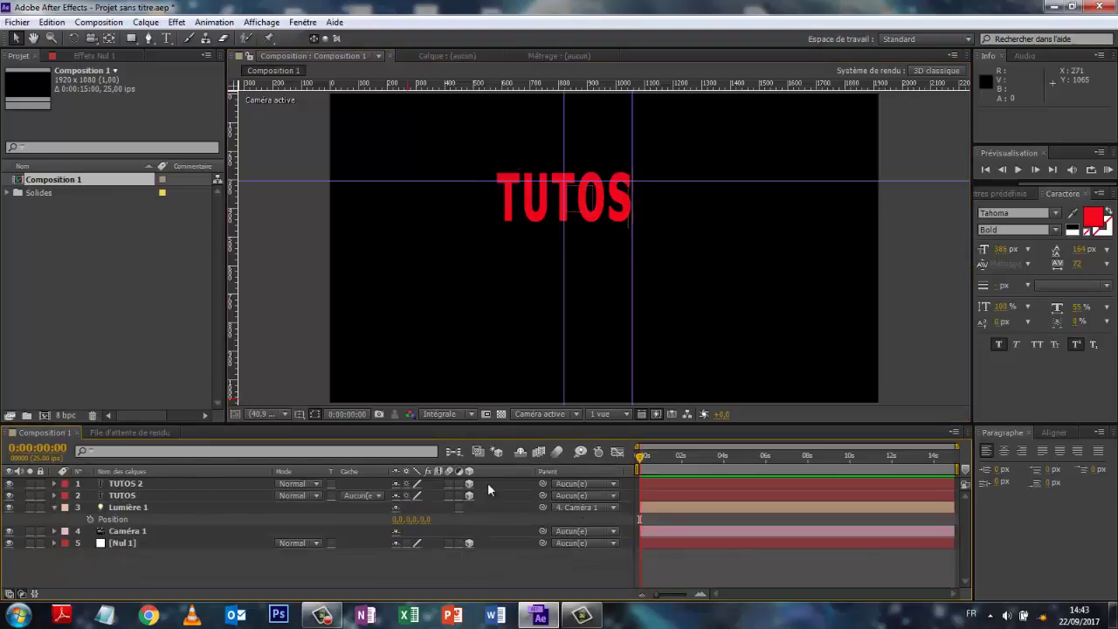
click(167, 483)
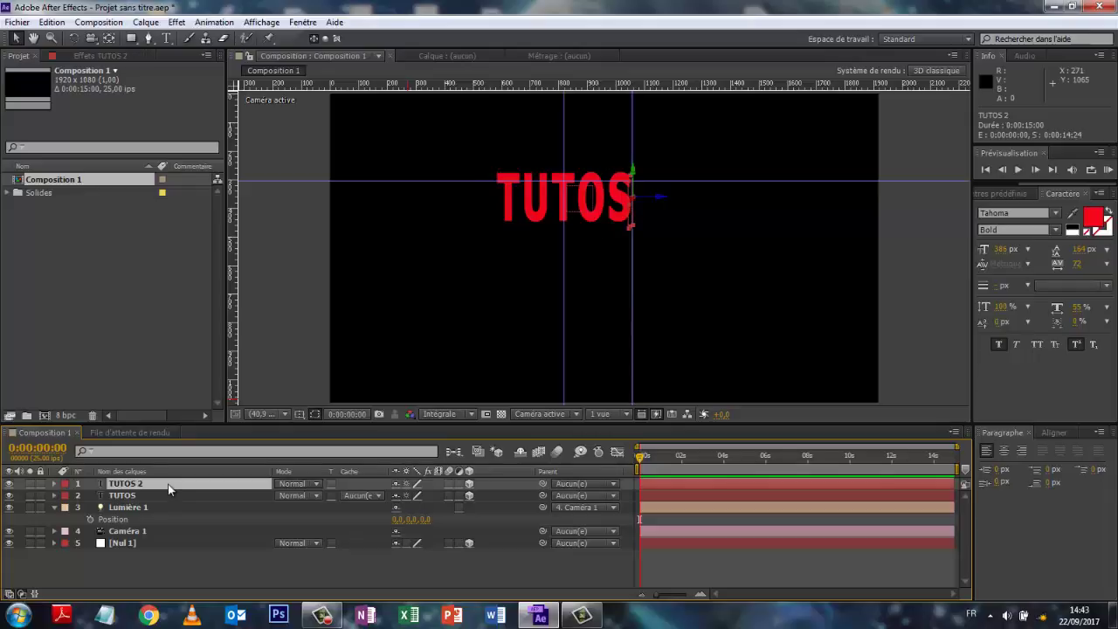
shift+click(155, 494)
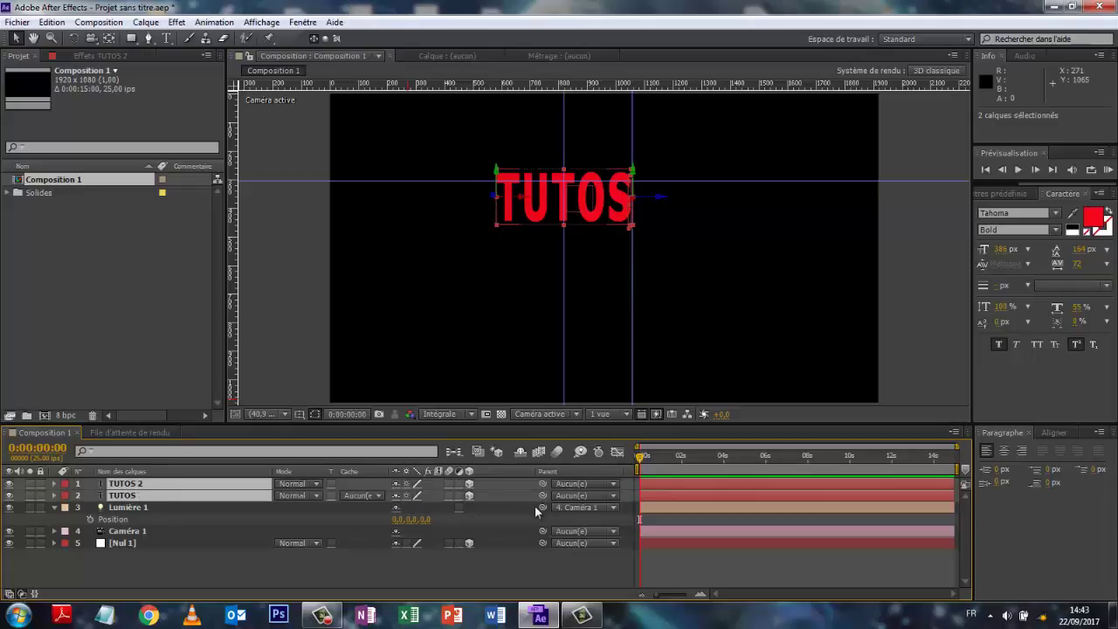
drag(541, 483, 187, 547)
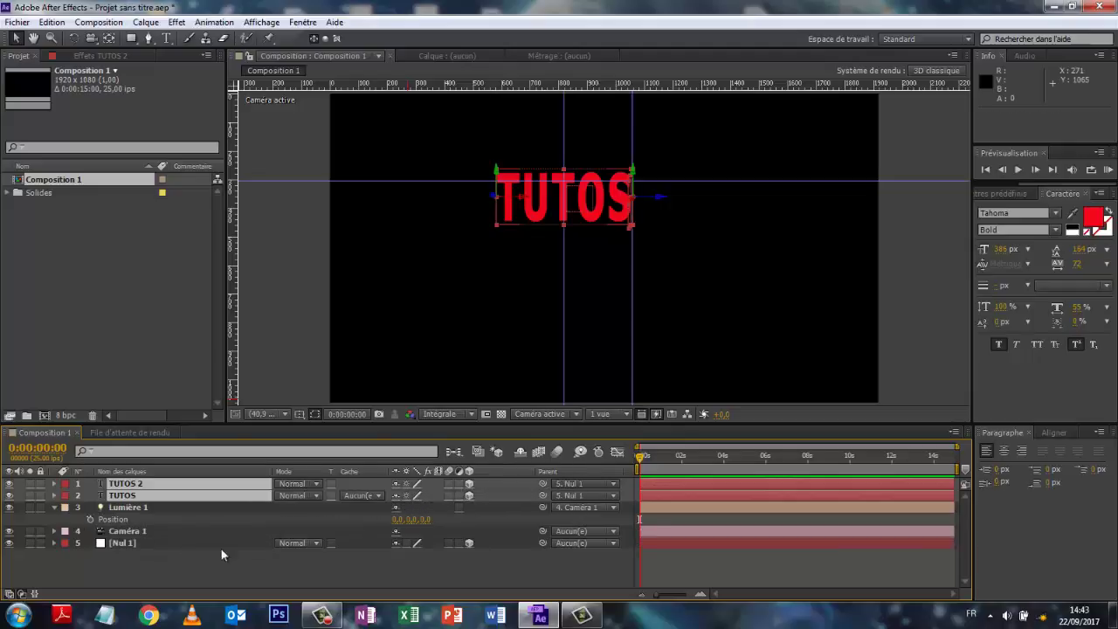
click(614, 484)
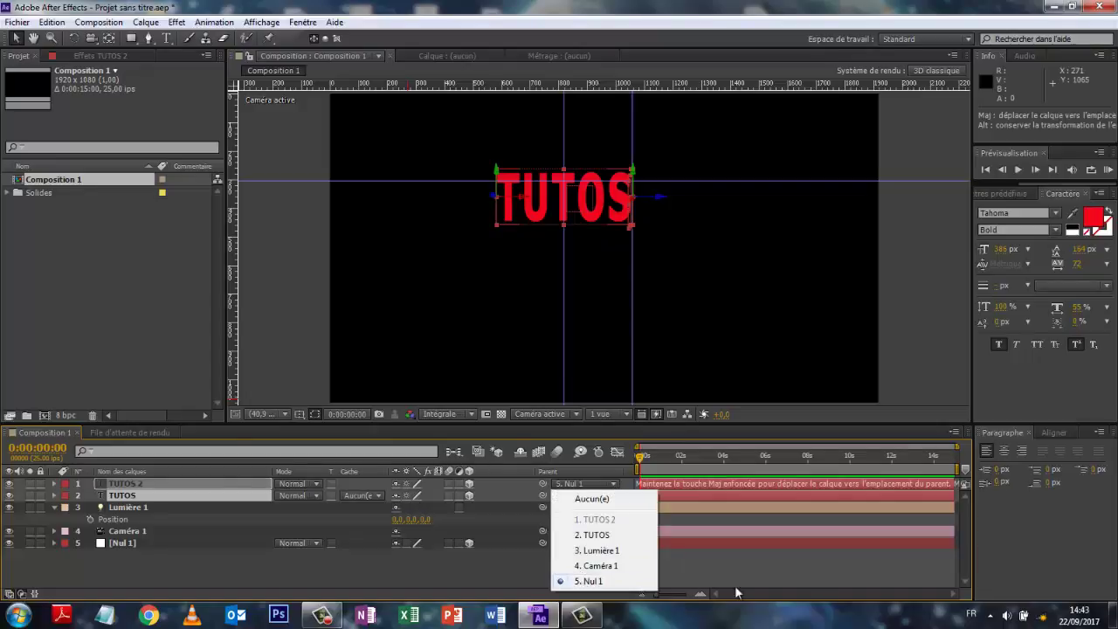
click(840, 572)
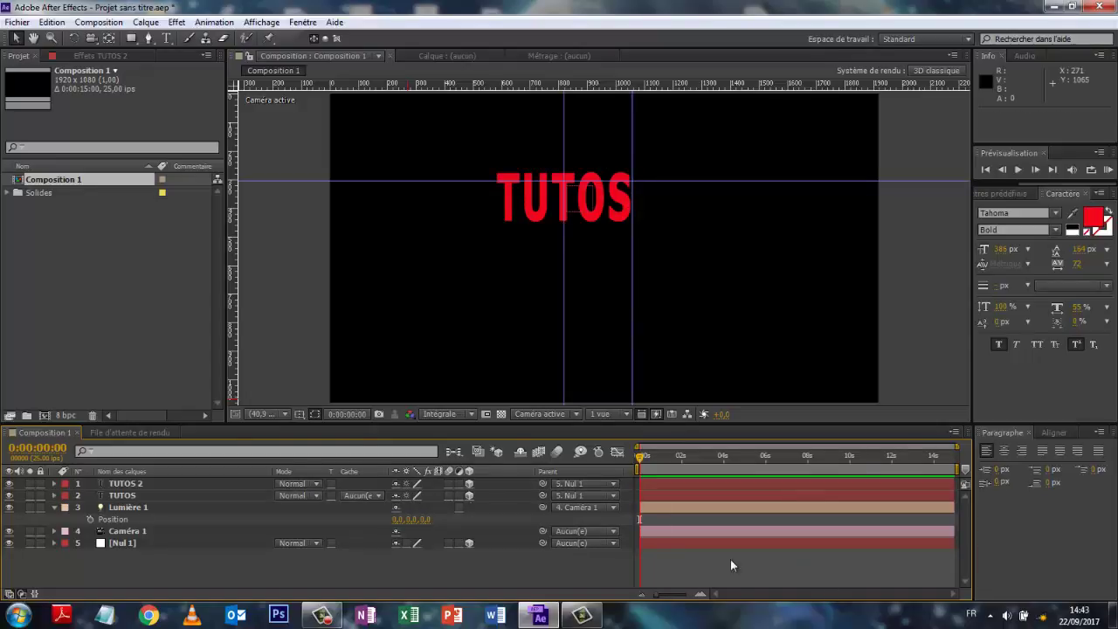
click(127, 543)
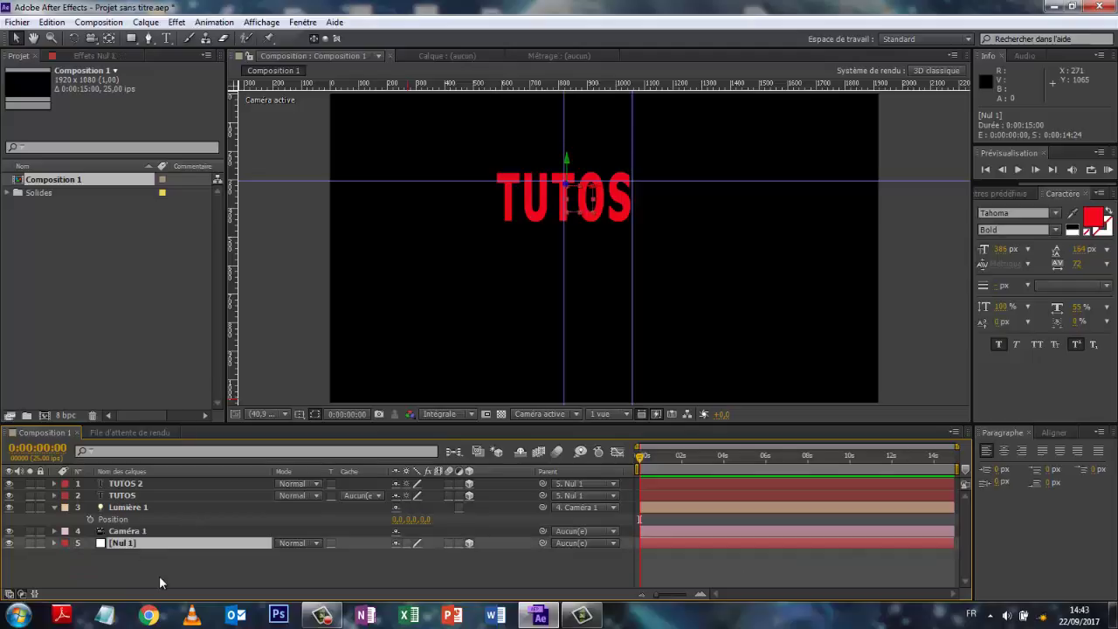
Turn Nul 1's Orientation Y to 52° and expand Lumière 1's properties
key(r)
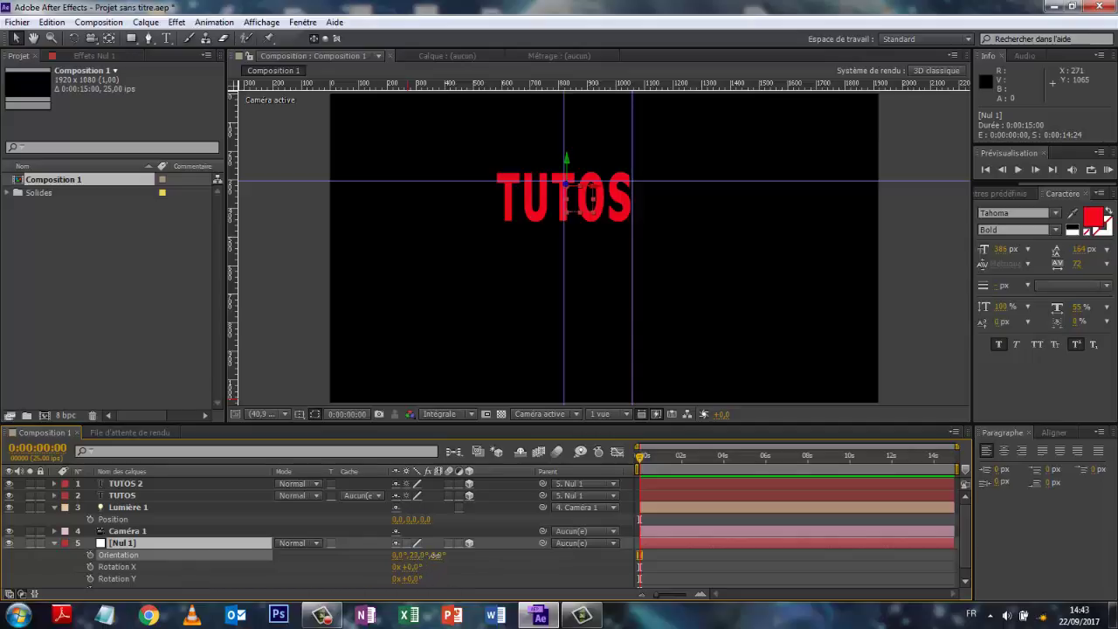
drag(415, 555, 452, 556)
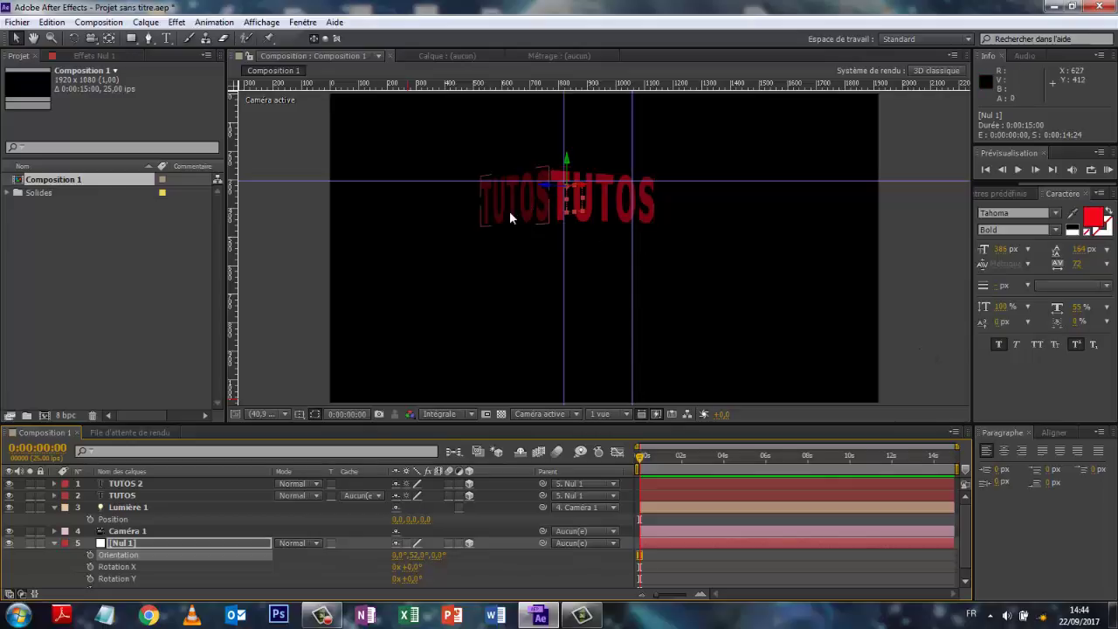
click(53, 509)
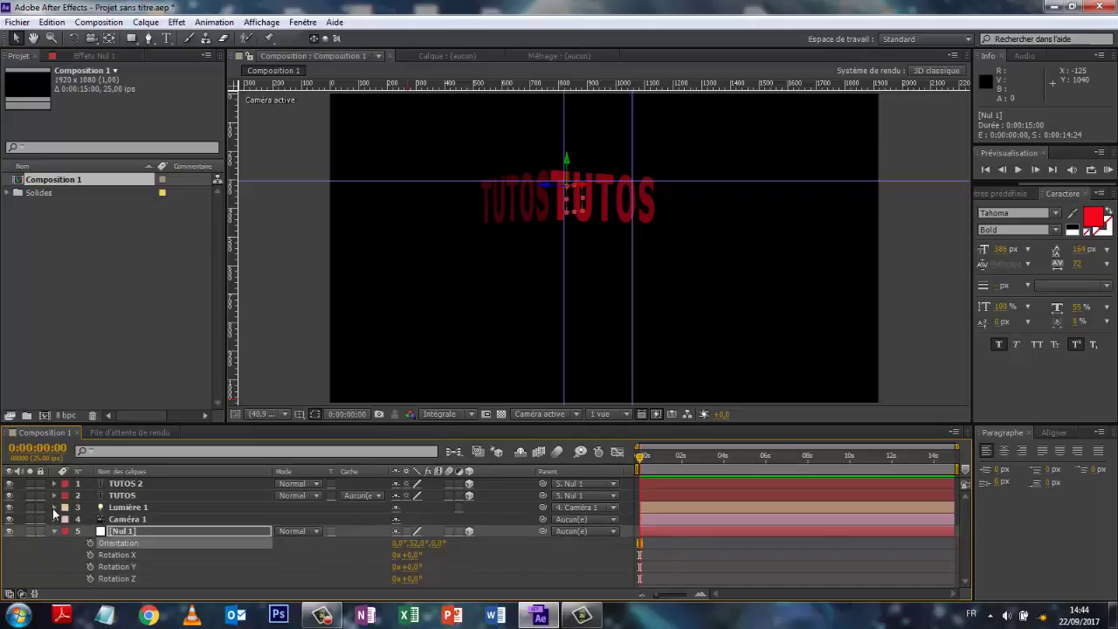
click(52, 509)
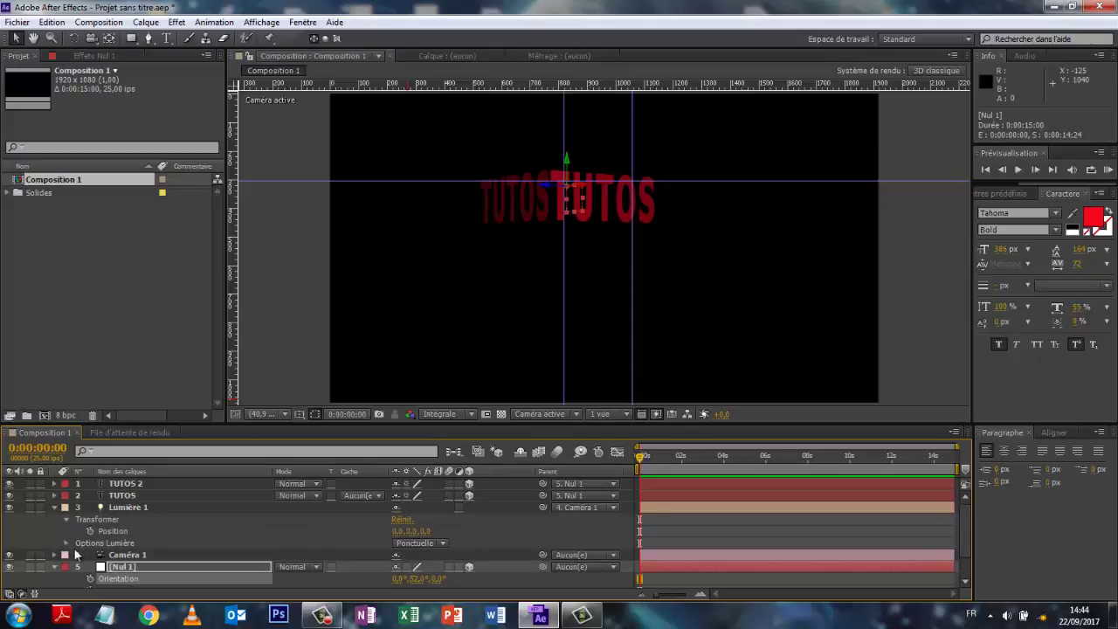
Raise Lumière 1's Intensité under Options Lumière to 203%
click(61, 544)
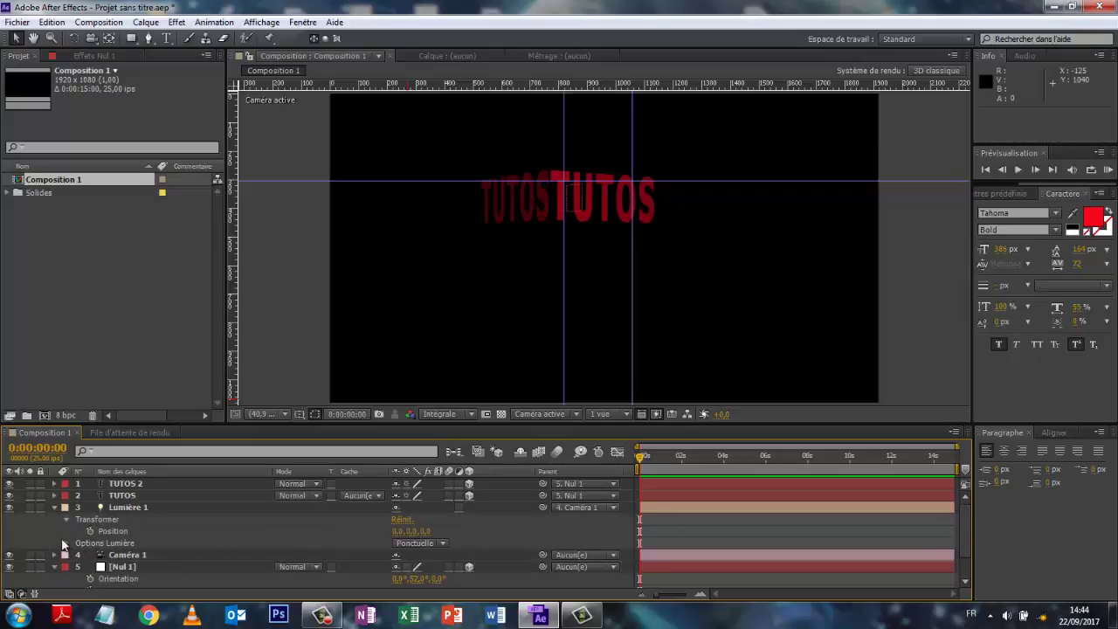
click(66, 543)
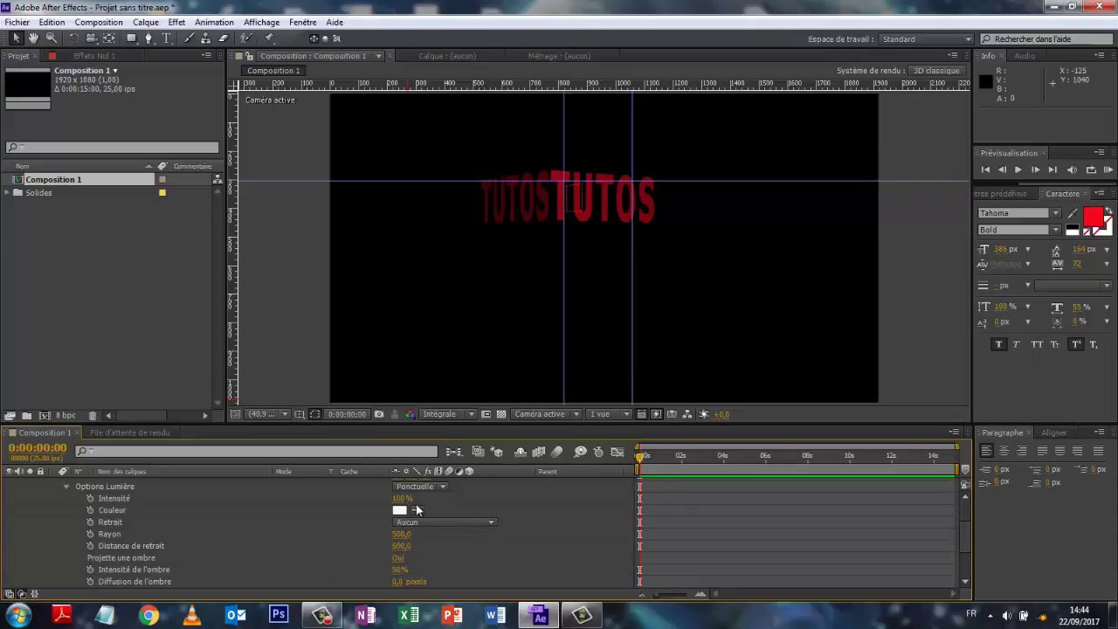
drag(403, 498, 486, 513)
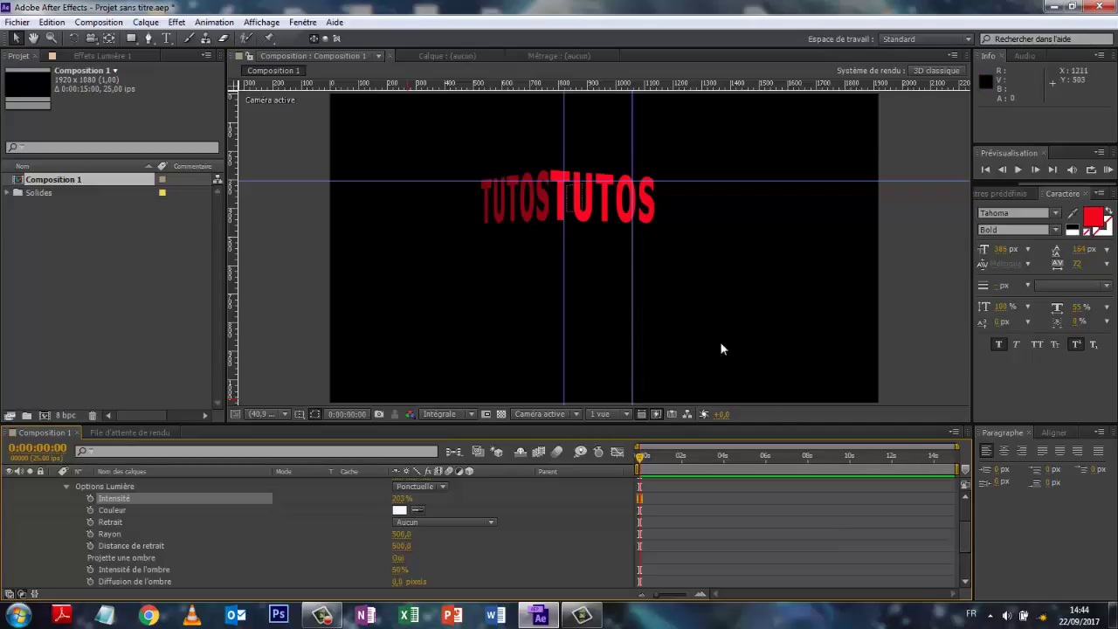
Try Nul 1's Orientation Y at 45°, 0° and 90° to compare the words' rotation
click(67, 486)
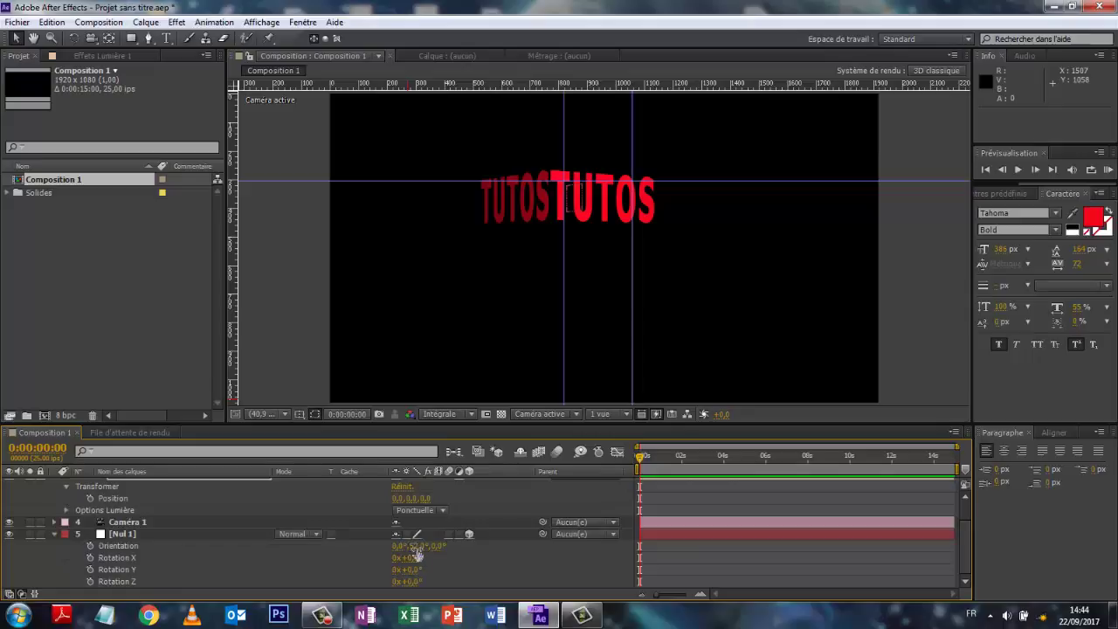
drag(417, 552, 385, 547)
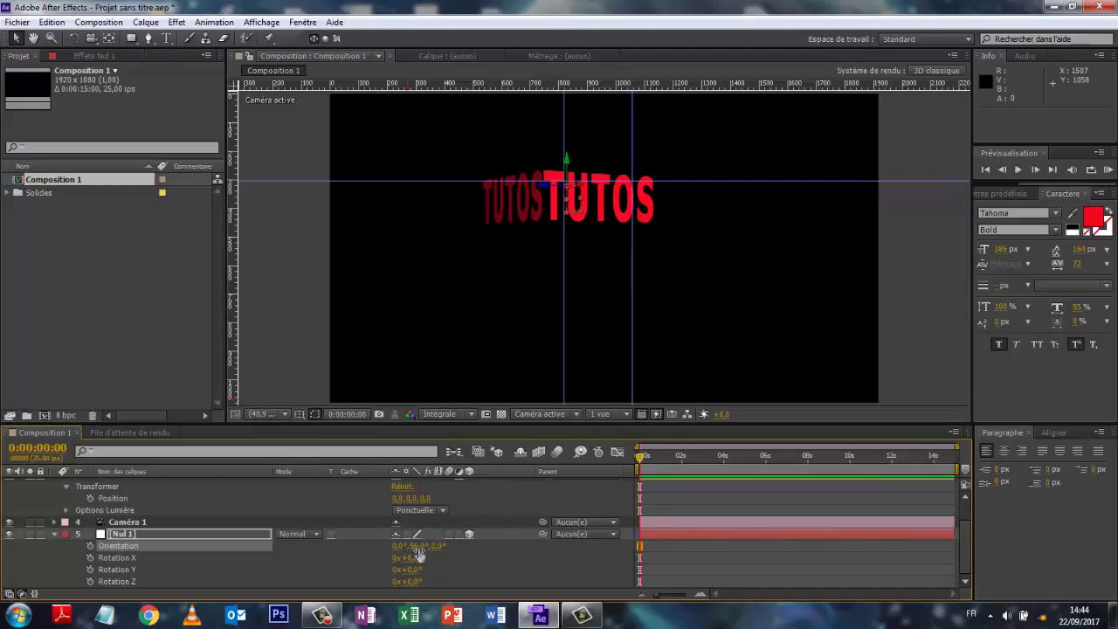
click(419, 549)
text(45)
click(606, 571)
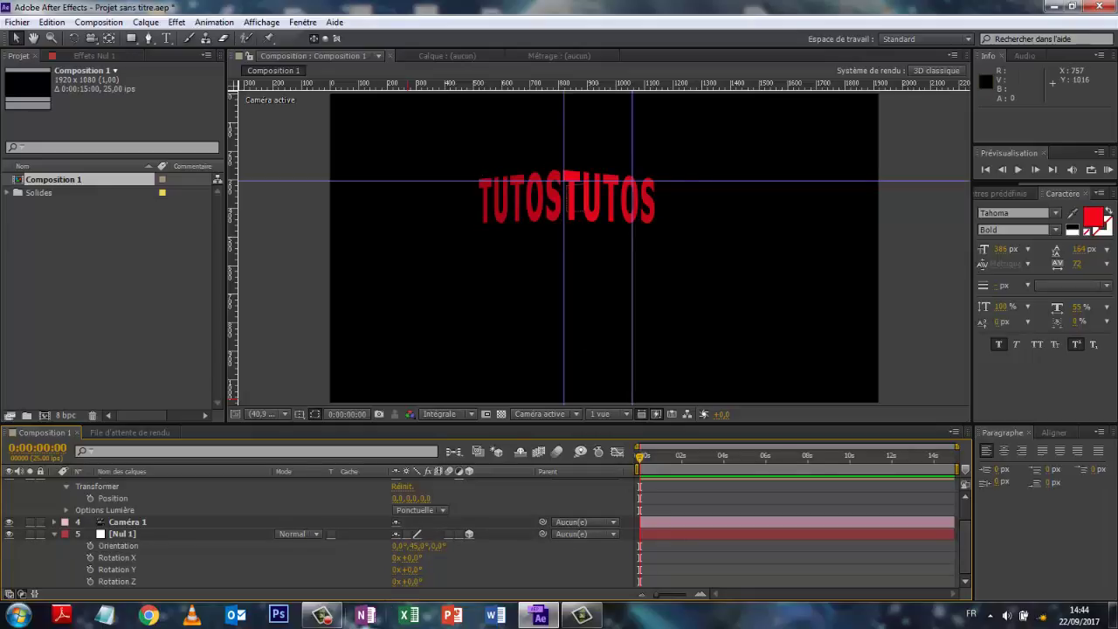
click(418, 546)
text(0)
key(Return)
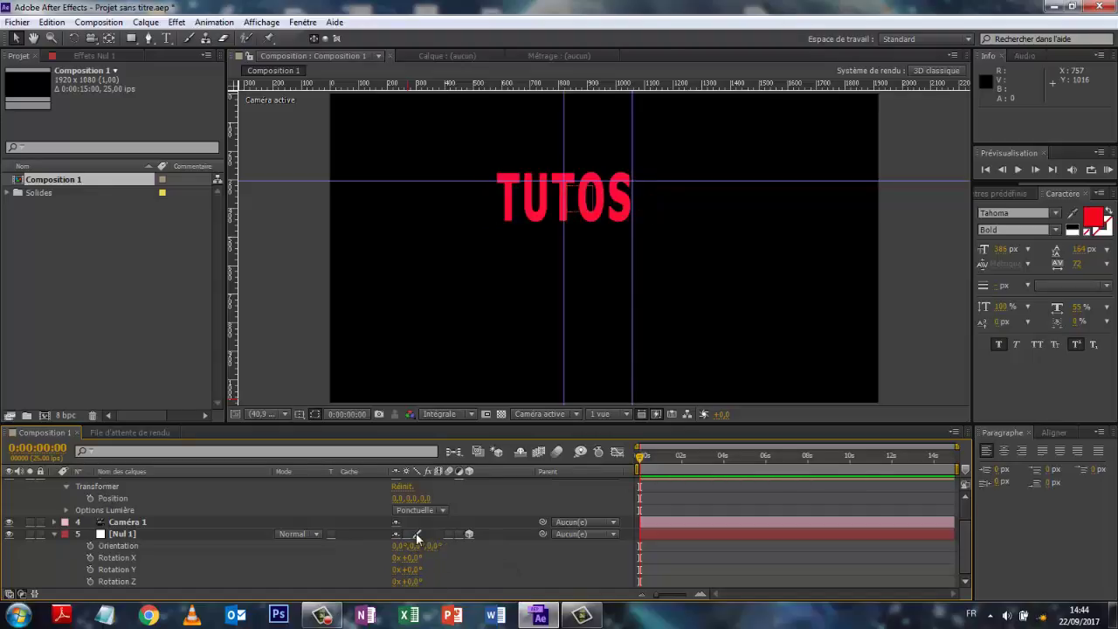
click(420, 545)
text(90)
click(522, 545)
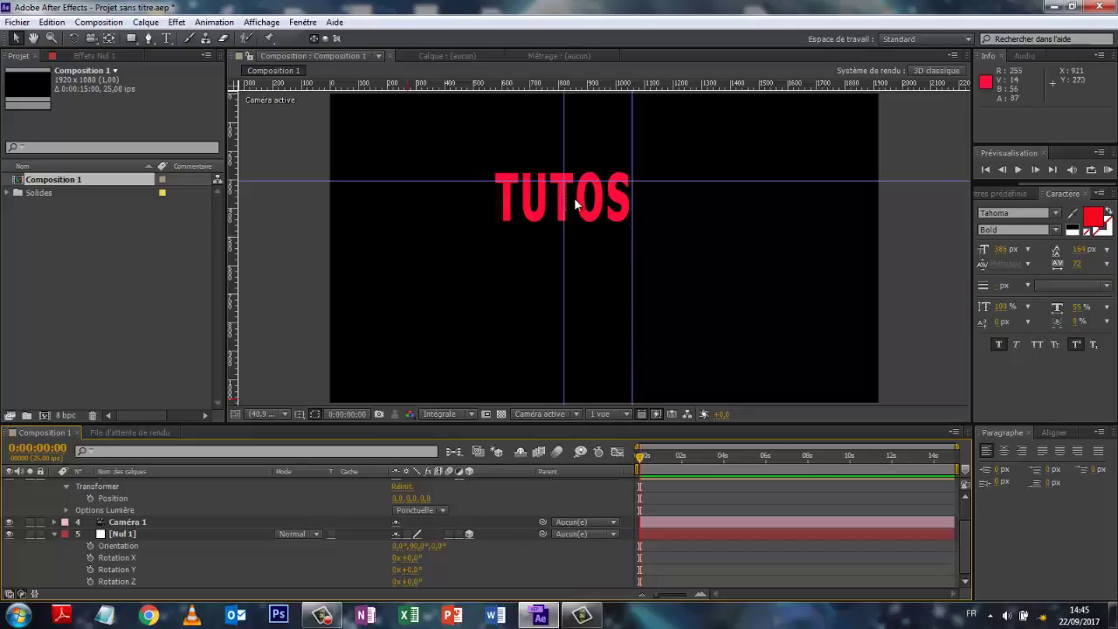
Reset Orientation Y to 0° and add a starting Orientation keyframe at 0:00:00:00
click(413, 546)
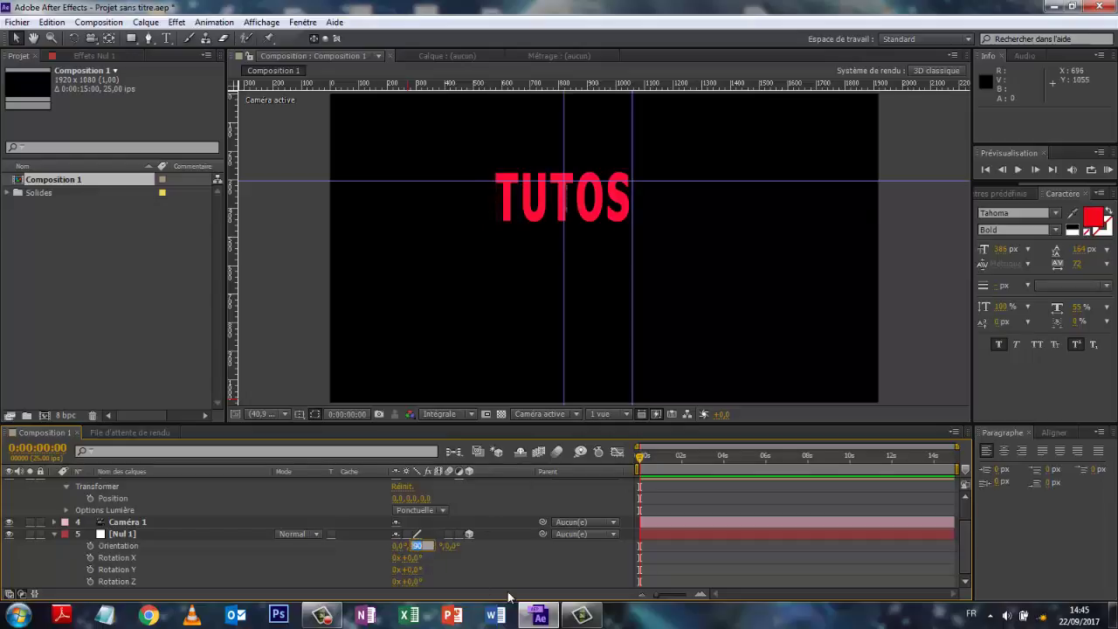
text(0)
key(Return)
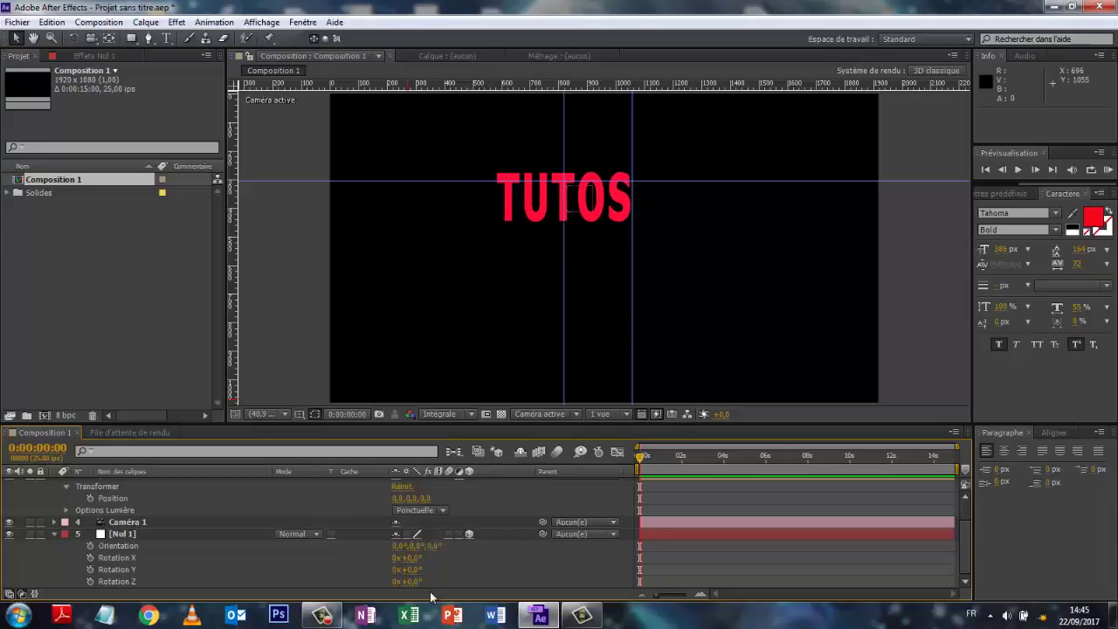
click(90, 546)
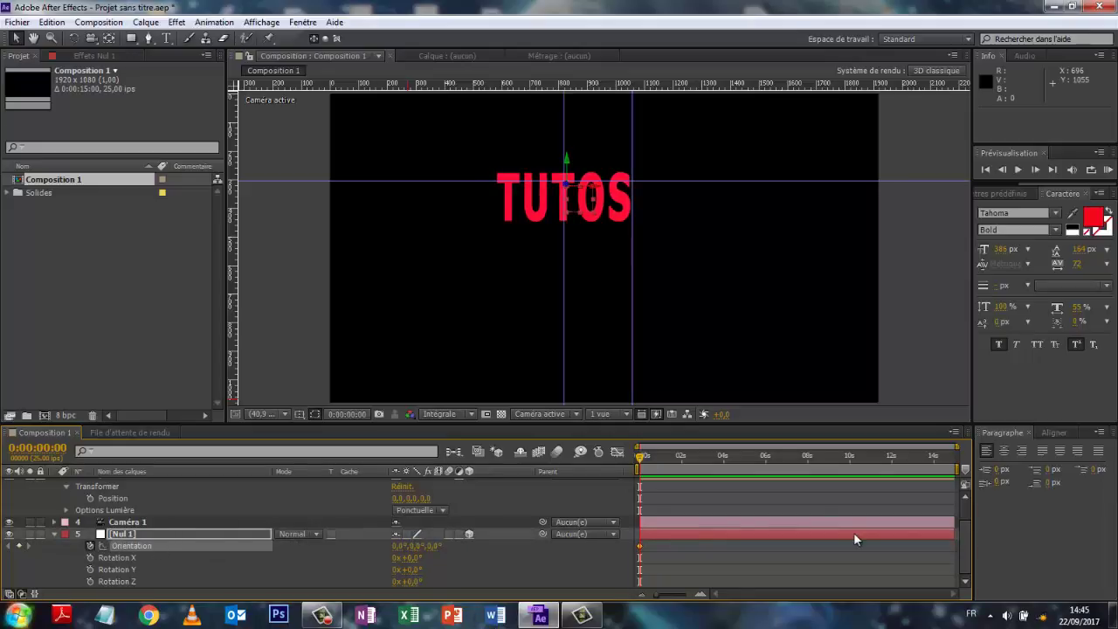
Add a 45° Orientation Y keyframe at 0:00:01:23 and preview the rotation
mouse_move(638, 457)
mouse_down()
mouse_move(723, 458)
mouse_move(680, 458)
mouse_up()
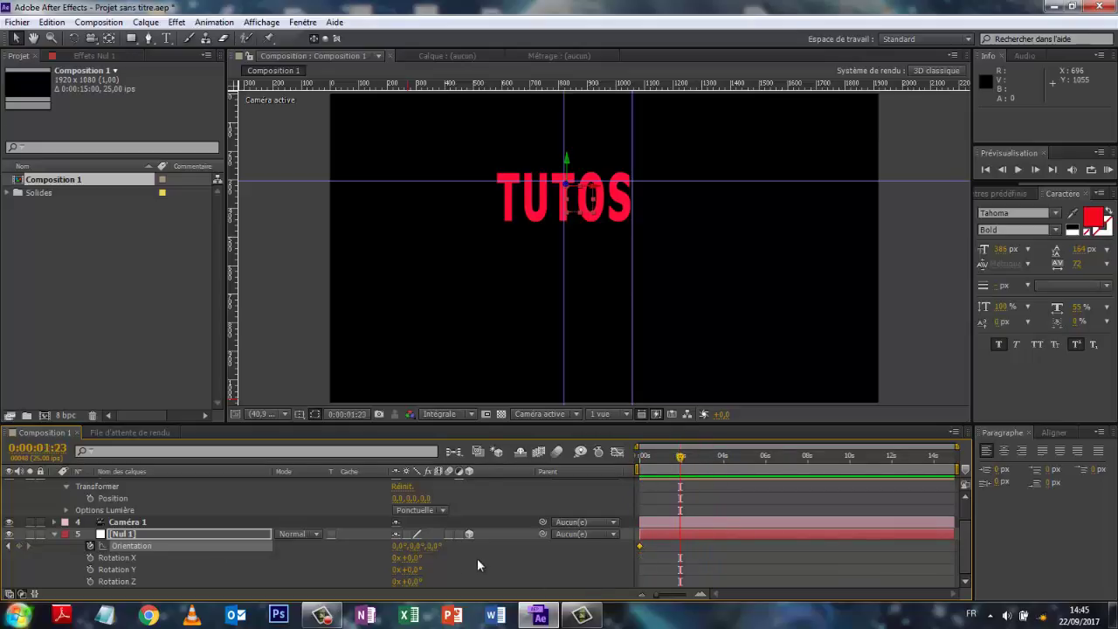
click(411, 546)
text(45)
key(Return)
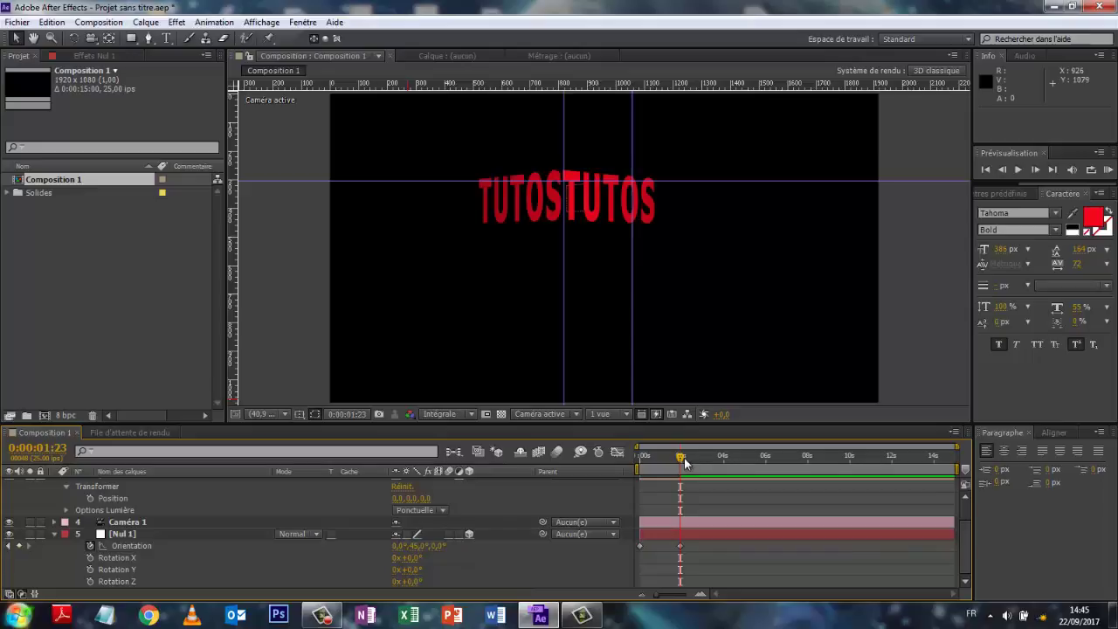
drag(681, 455, 579, 474)
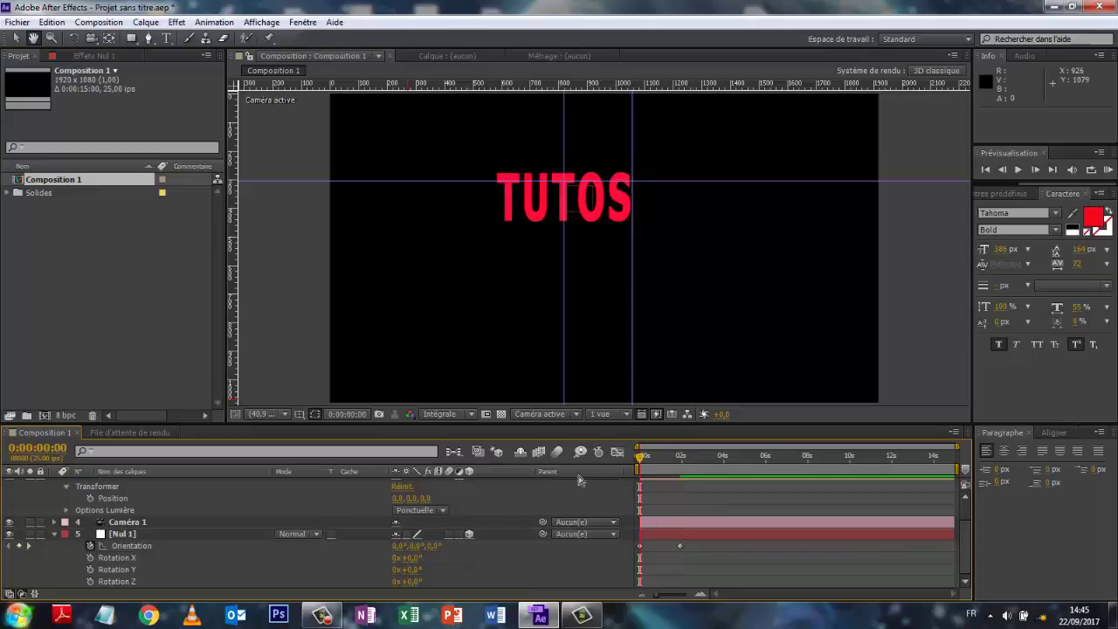
key(space)
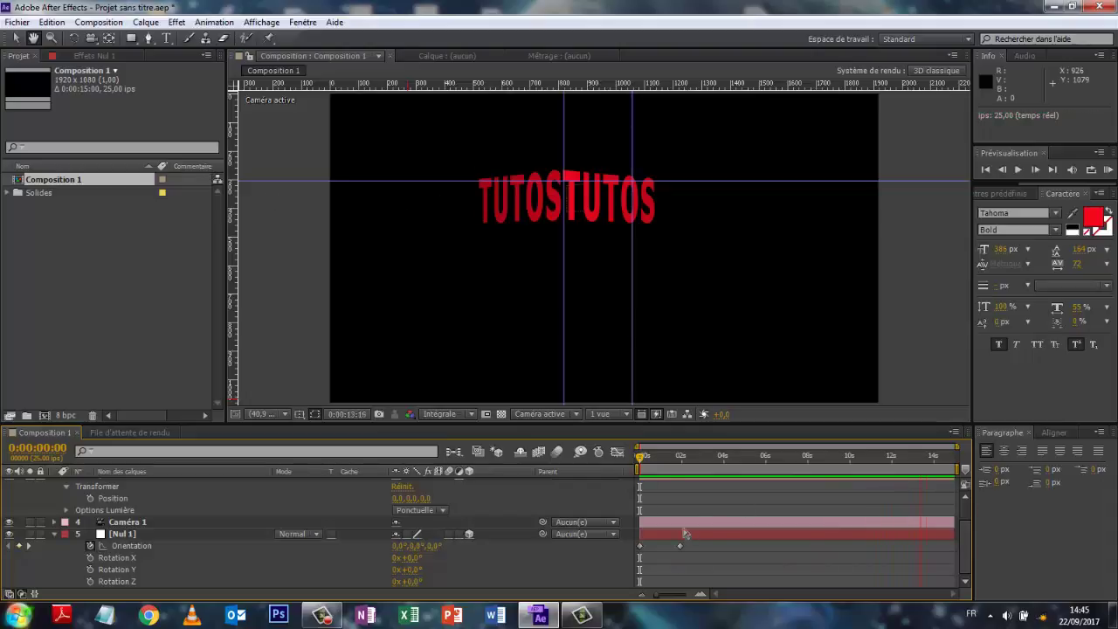
click(717, 476)
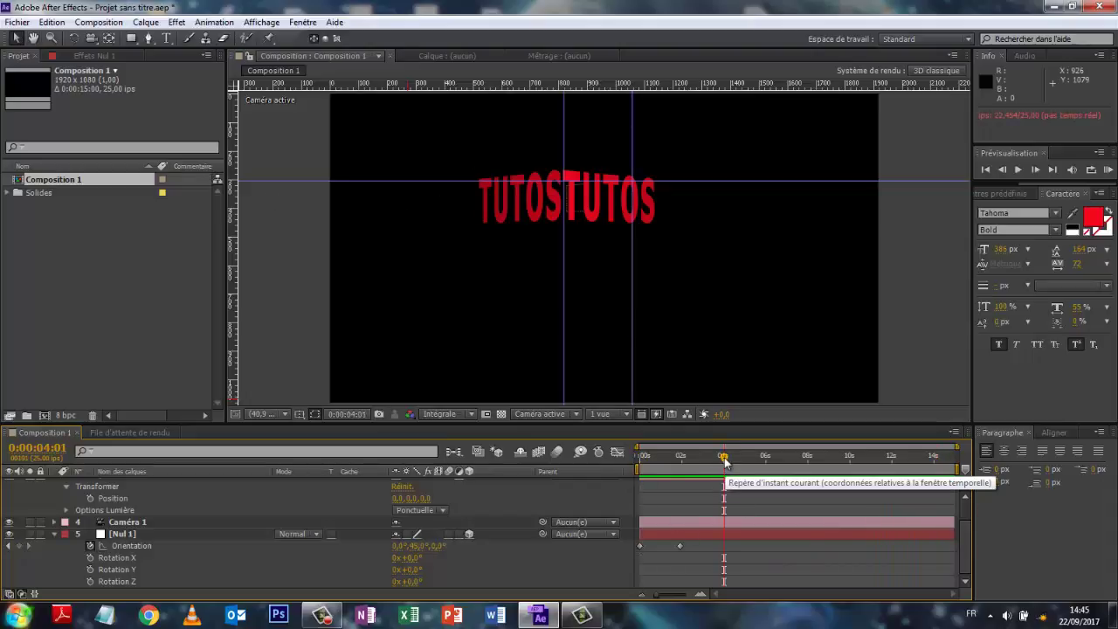
Key Orientation Y at 90° around 0:00:03:22, preview from the start, and return to 3:22
click(722, 464)
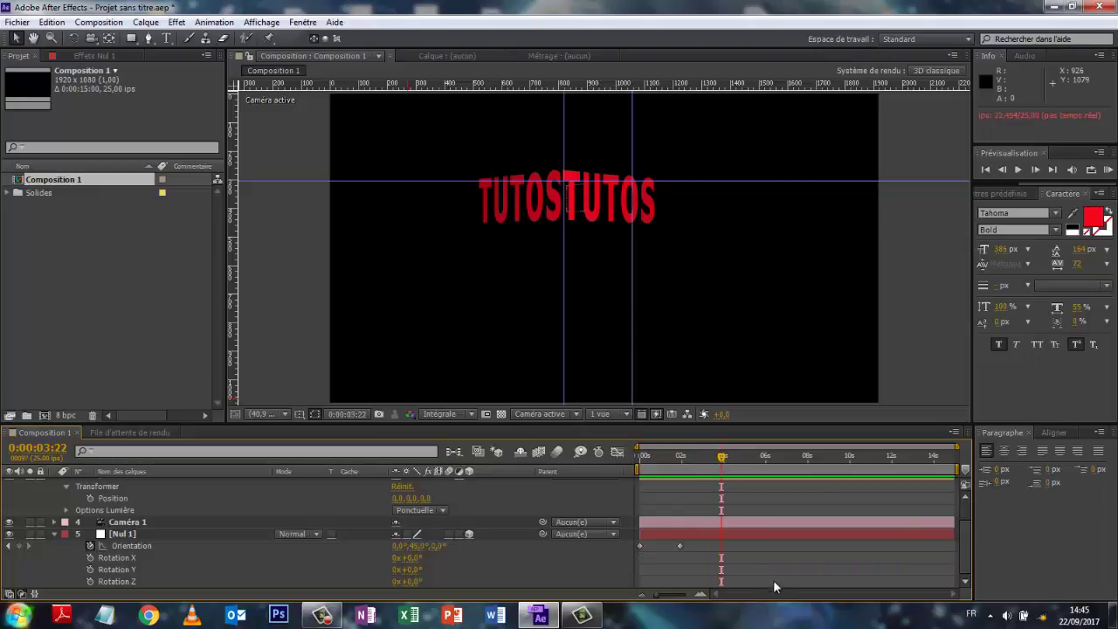
click(416, 546)
text(90)
key(Return)
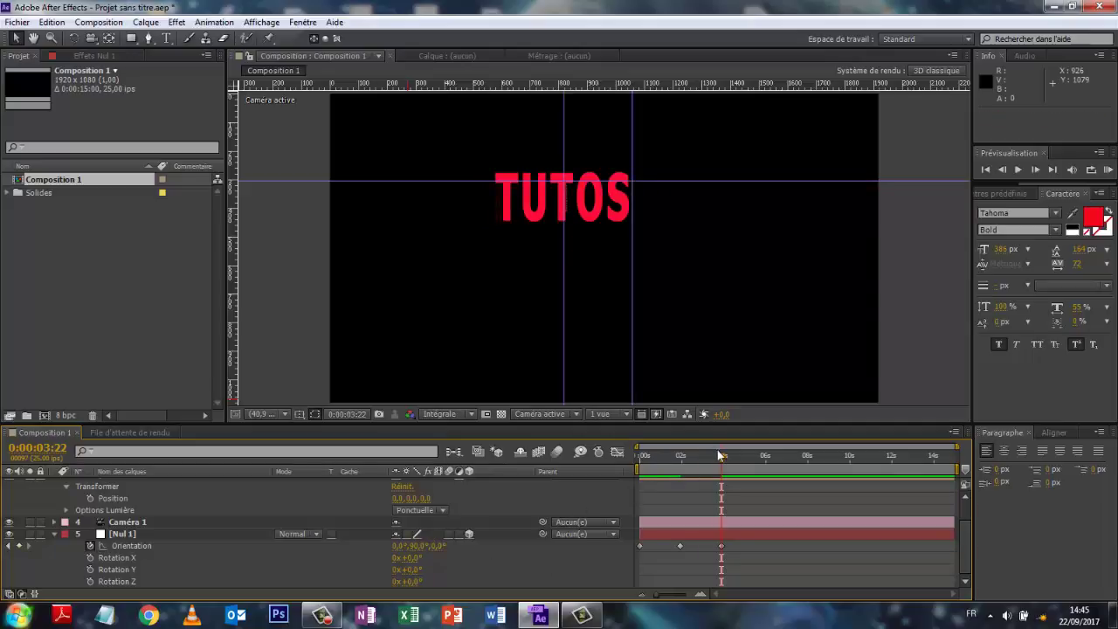
key(Home)
key(space)
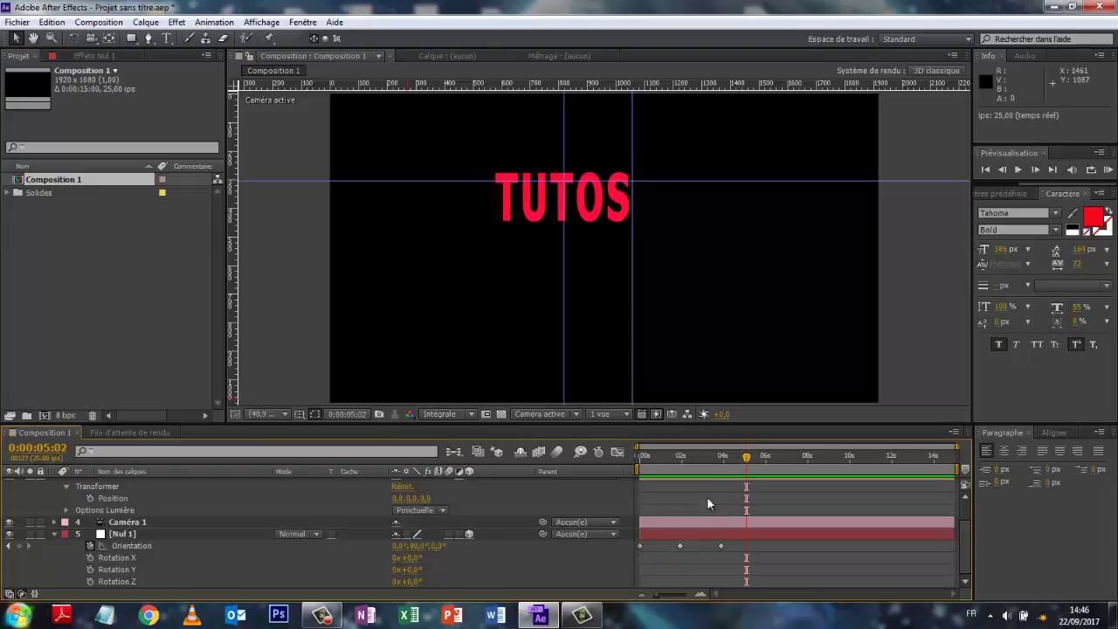
click(746, 471)
drag(746, 472, 721, 476)
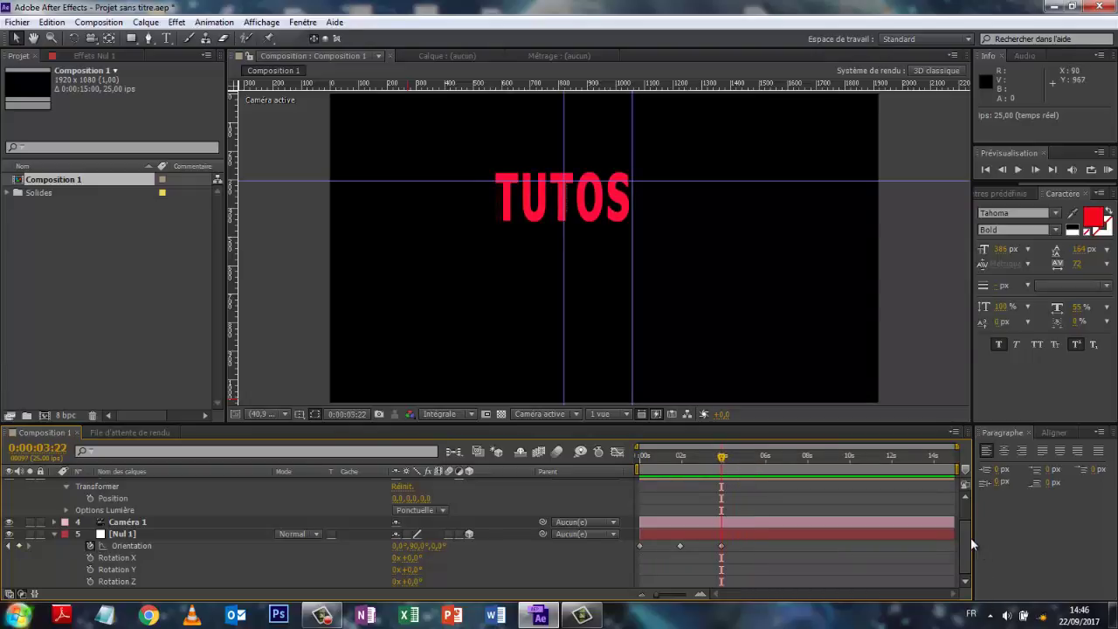
Duplicate TUTOS 2 with Ctrl+D to create TUTOS 3
scroll(970, 537, up, 2)
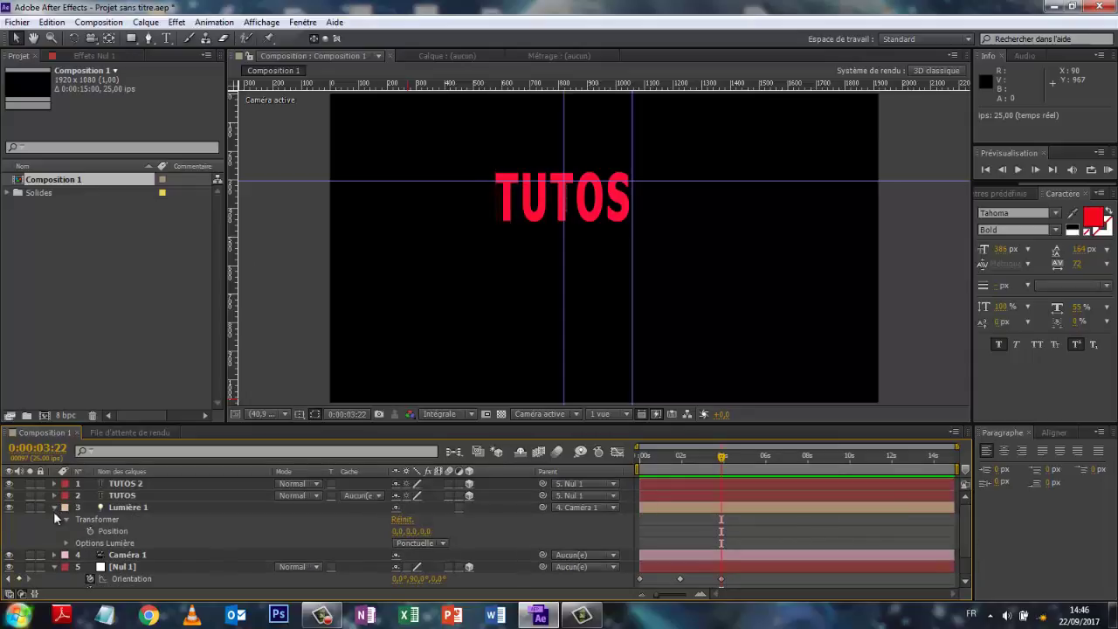
click(66, 520)
click(133, 484)
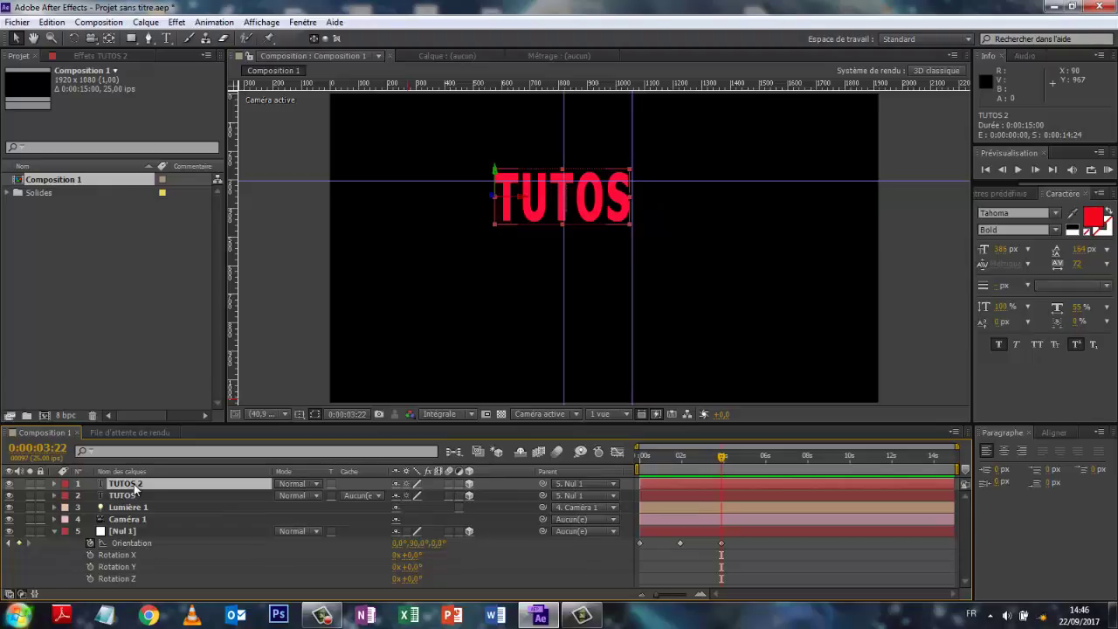
key(ctrl+d)
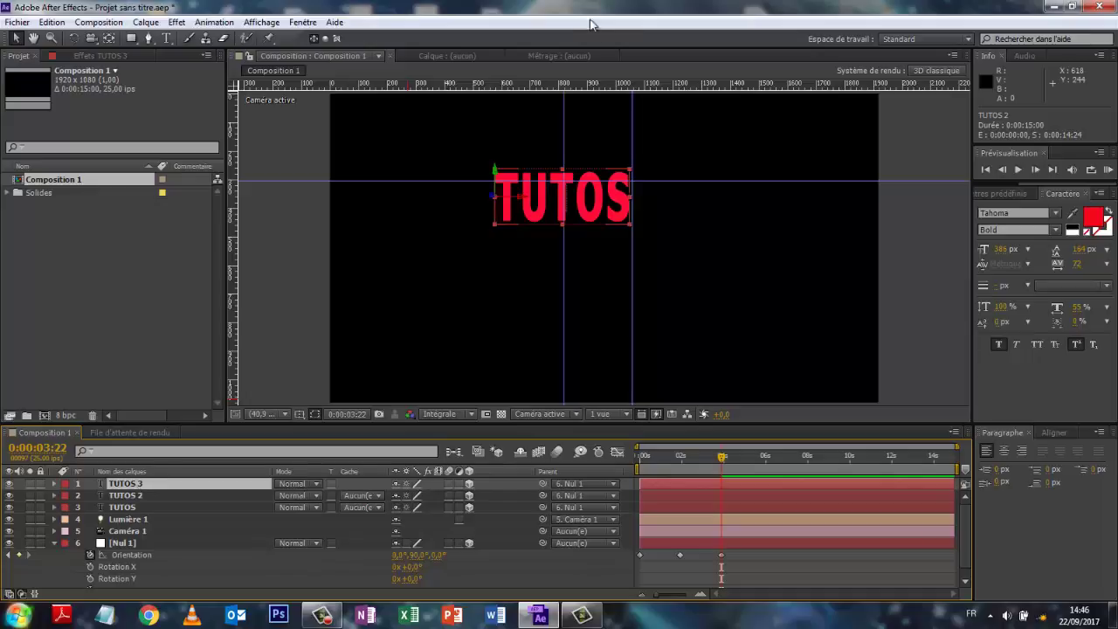
Add a horizontal guide below the word and shift TUTOS 3 down to 242.1, 201.4, -239.7
mouse_move(537, 85)
mouse_down()
mouse_move(544, 239)
mouse_move(547, 225)
mouse_up()
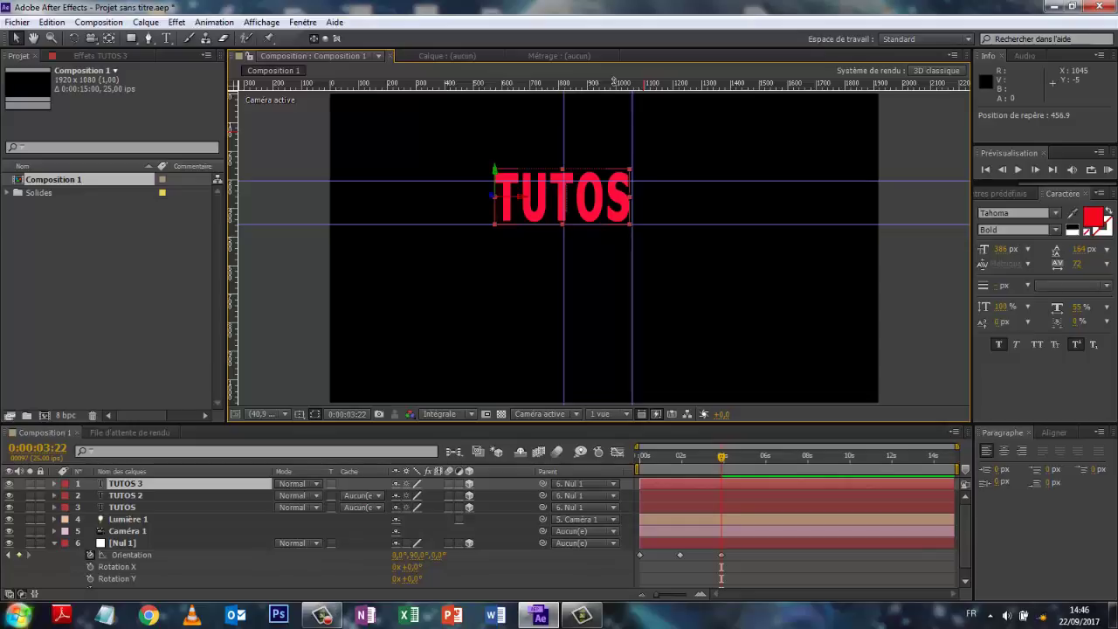
key(Down)
key(Down)
key(Down)
key(Down)
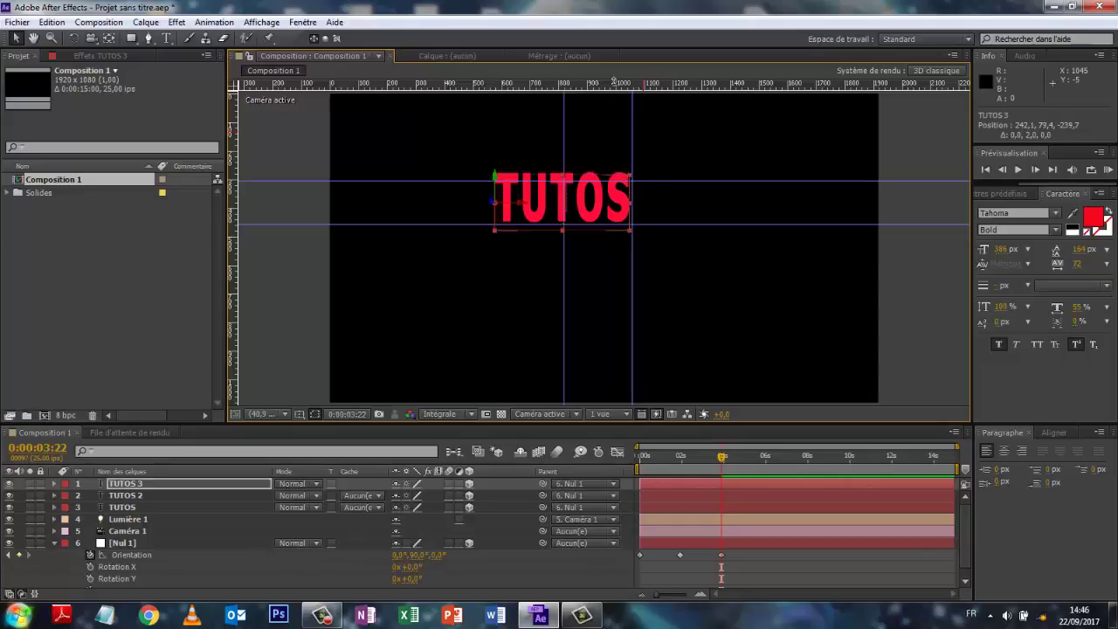
key(Down)
key(Down)
key(Down)
key(Down)
key(Down)
key(Down)
key(Down)
key(Down)
key(Down)
key(Down)
key(Down)
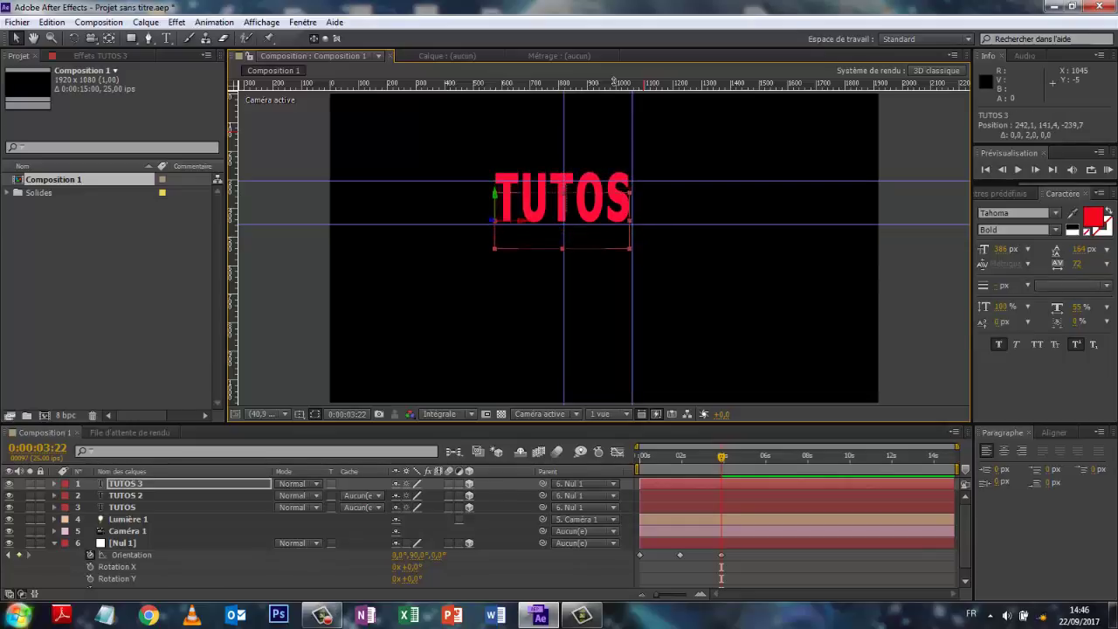
key(Down)
key(Down)
key(Down)
key(Down)
key(Down)
key(Down)
key(Down)
key(Down)
key(Down)
key(Down)
key(Down)
key(Down)
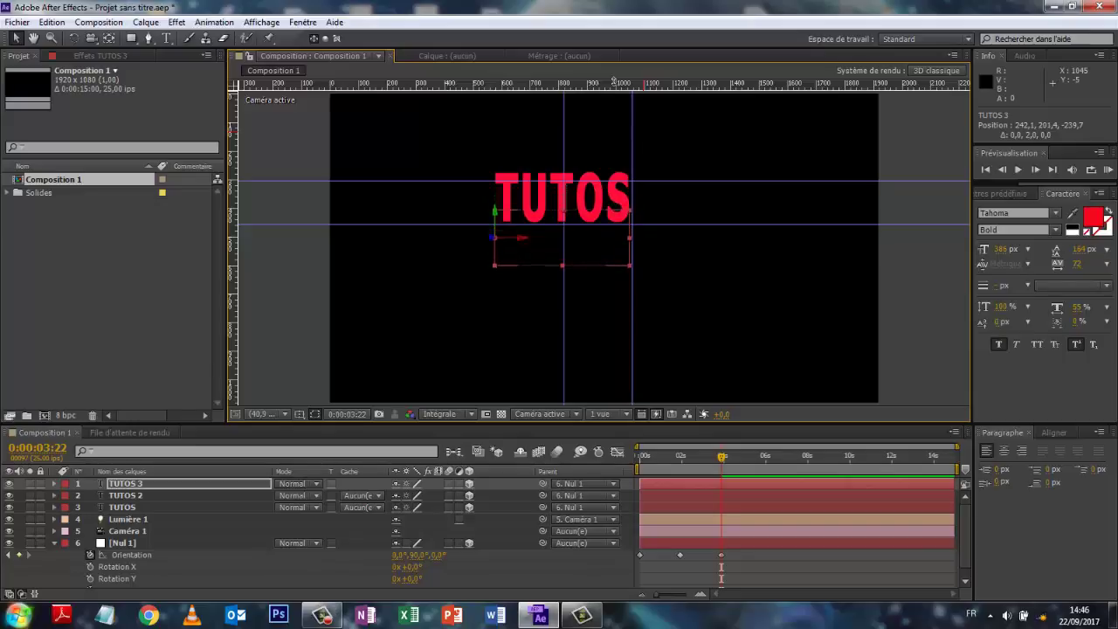
key(Down)
key(Down)
key(Down)
key(Down)
key(Down)
key(Down)
key(Down)
key(Down)
key(Down)
key(Down)
key(Down)
key(Down)
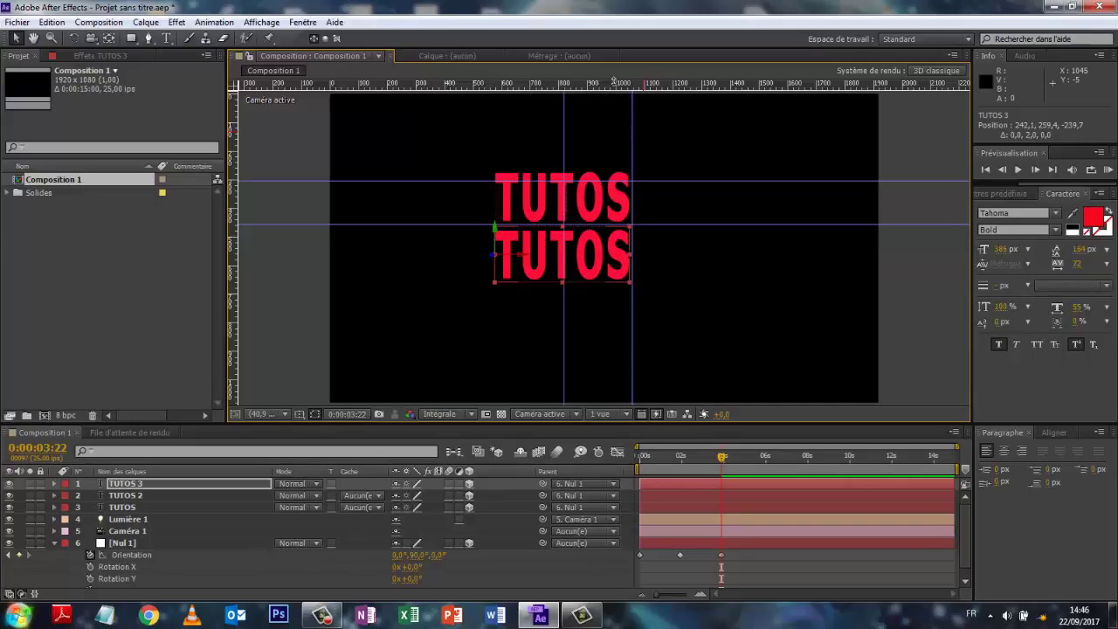
Nudge TUTOS 3 up, set its Rotation X to 90°, and move the playhead to about 5:01
key(Up)
key(Up)
key(Up)
key(Up)
key(Up)
key(Up)
key(Up)
key(Up)
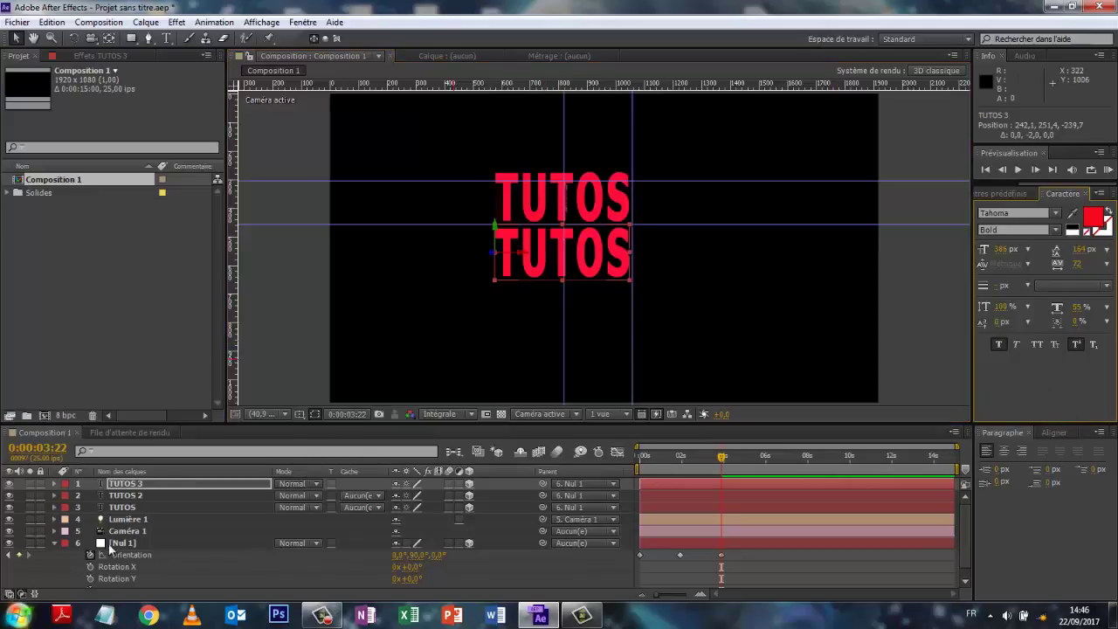
key(r)
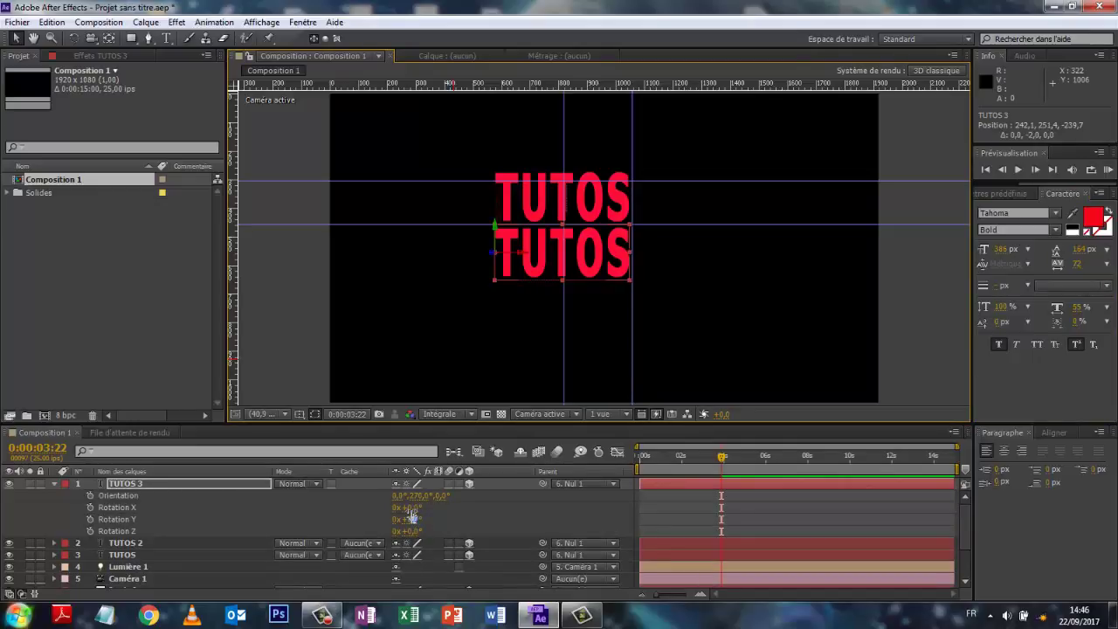
click(412, 508)
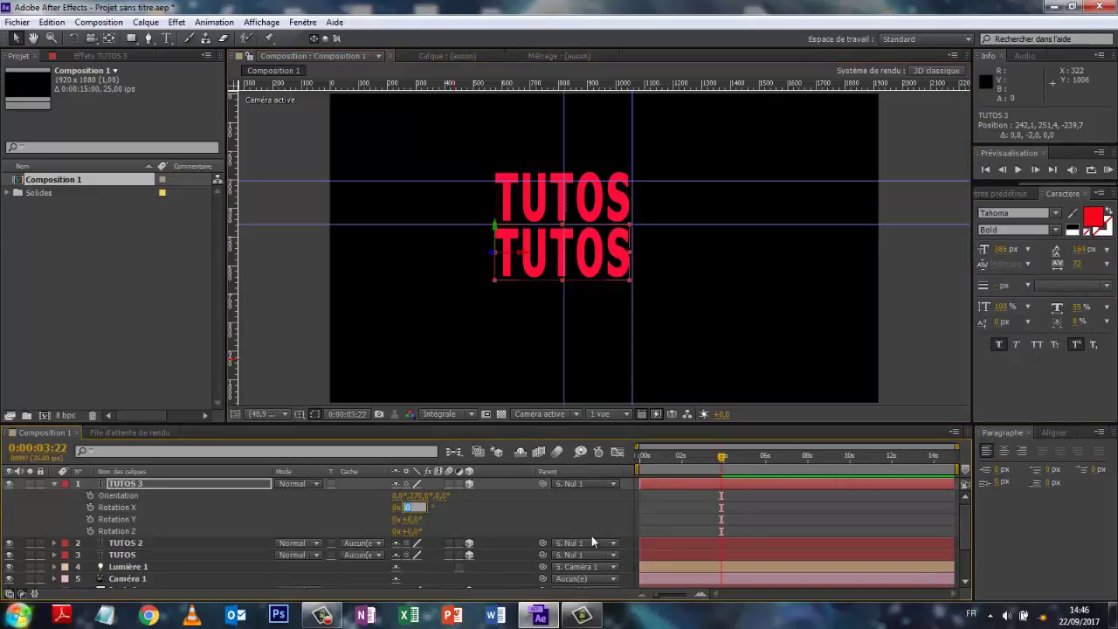
text(9)
text(0)
click(661, 382)
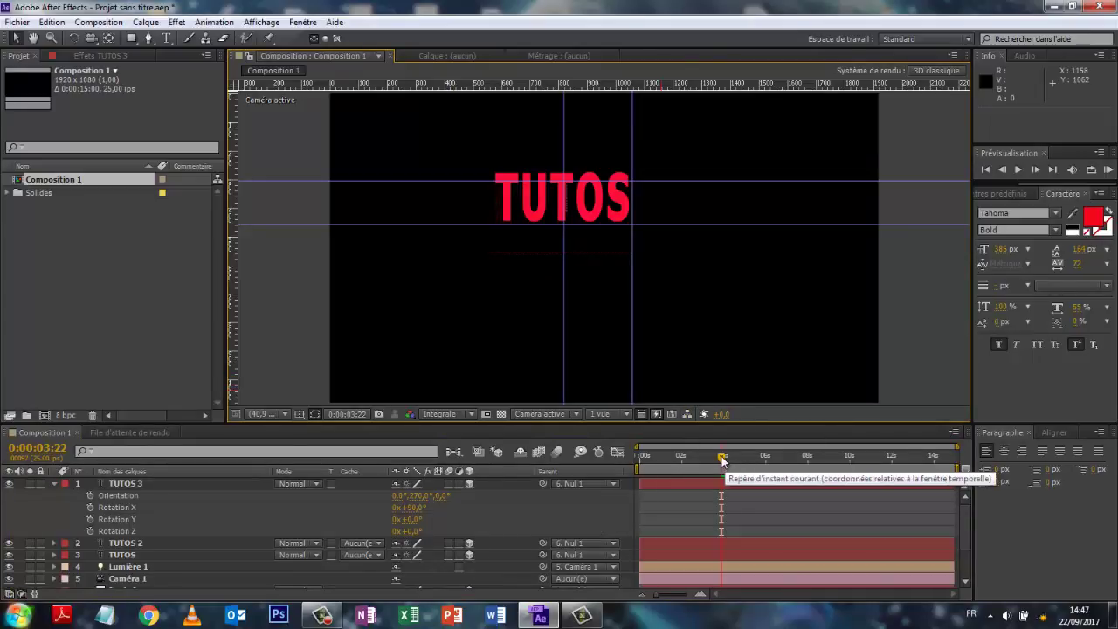
drag(722, 458, 745, 459)
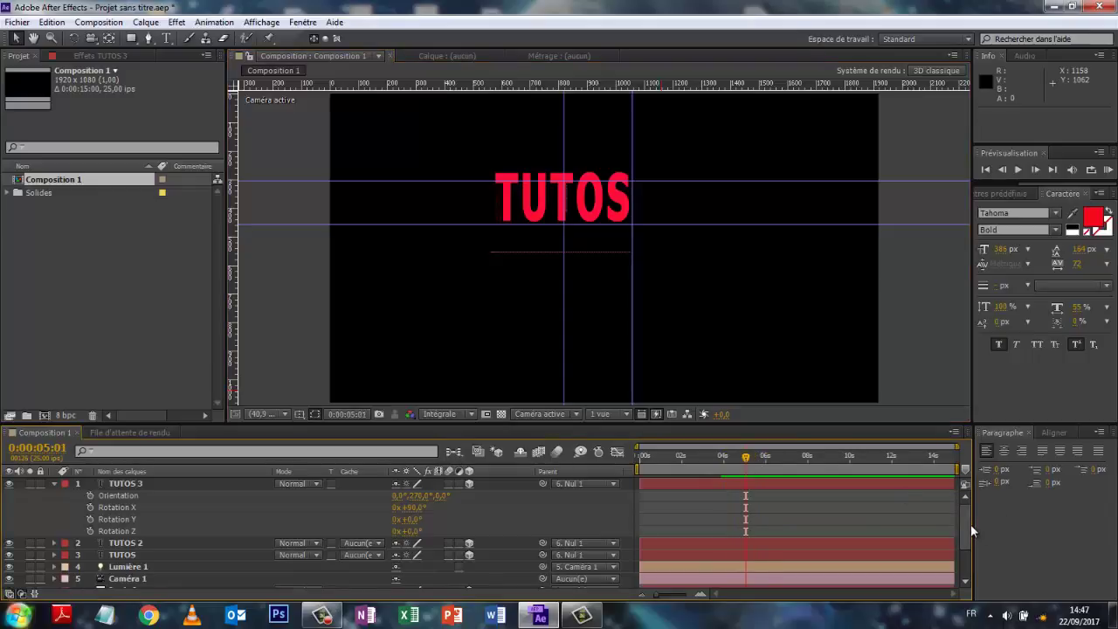
drag(962, 517, 960, 577)
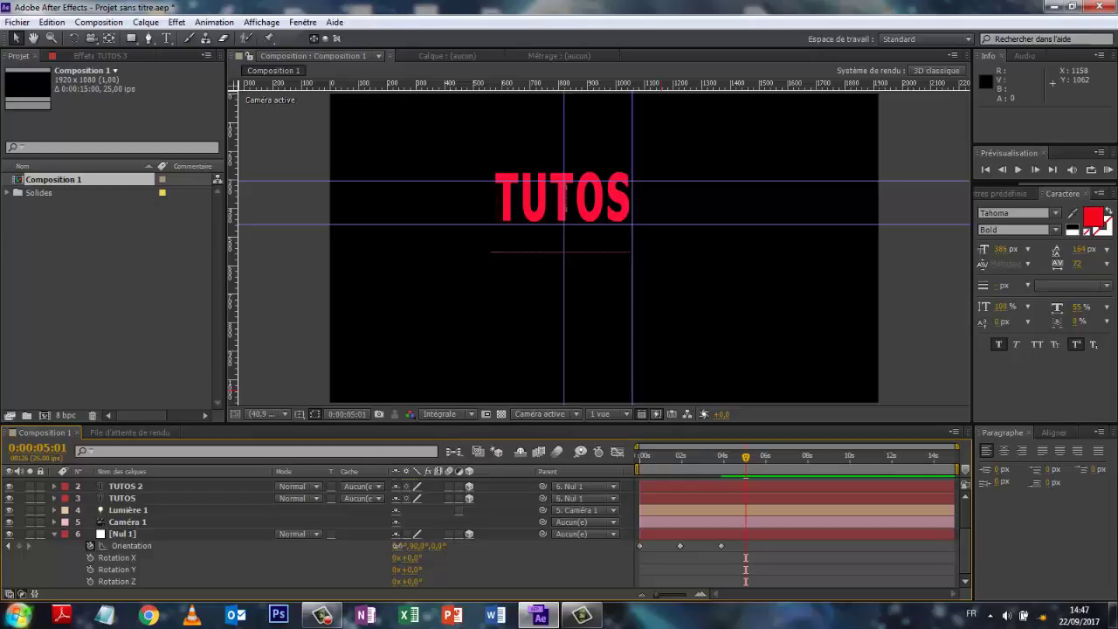
Keyframe Nul 1's Orientation at 5:01 with X at 321° and Y at 62°
drag(398, 551, 420, 533)
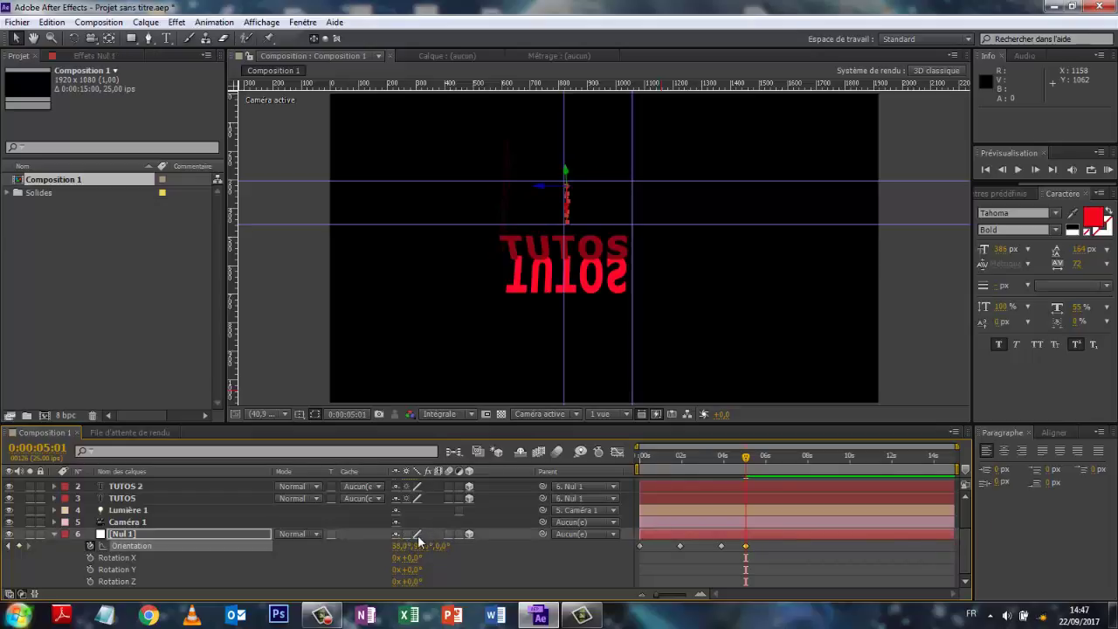
click(399, 546)
click(386, 547)
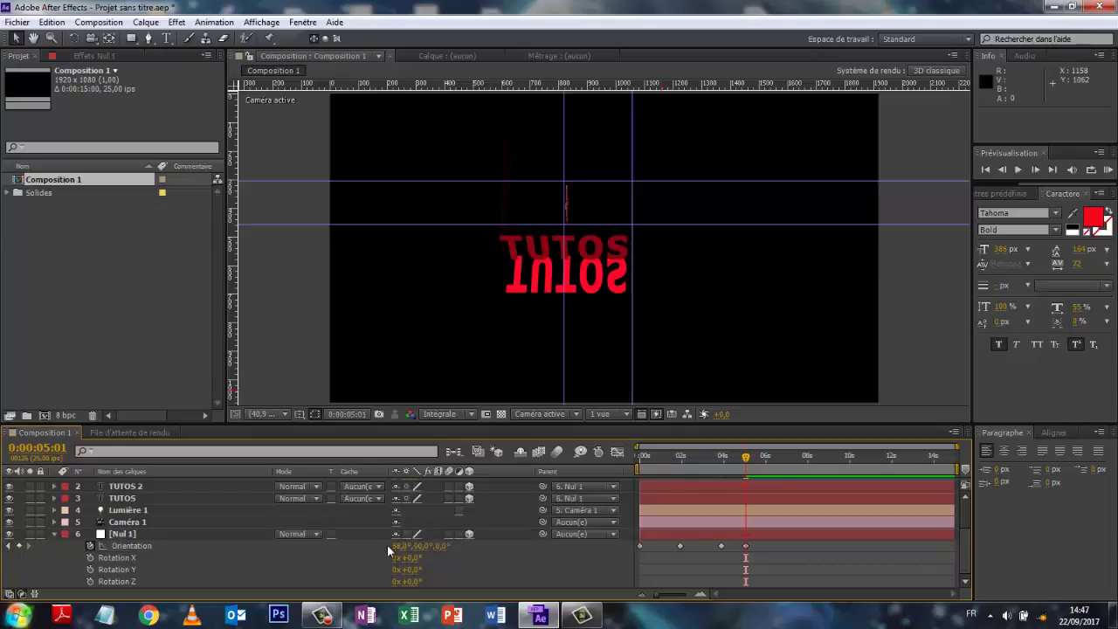
mouse_move(402, 546)
mouse_down()
mouse_move(343, 550)
mouse_move(382, 545)
mouse_up()
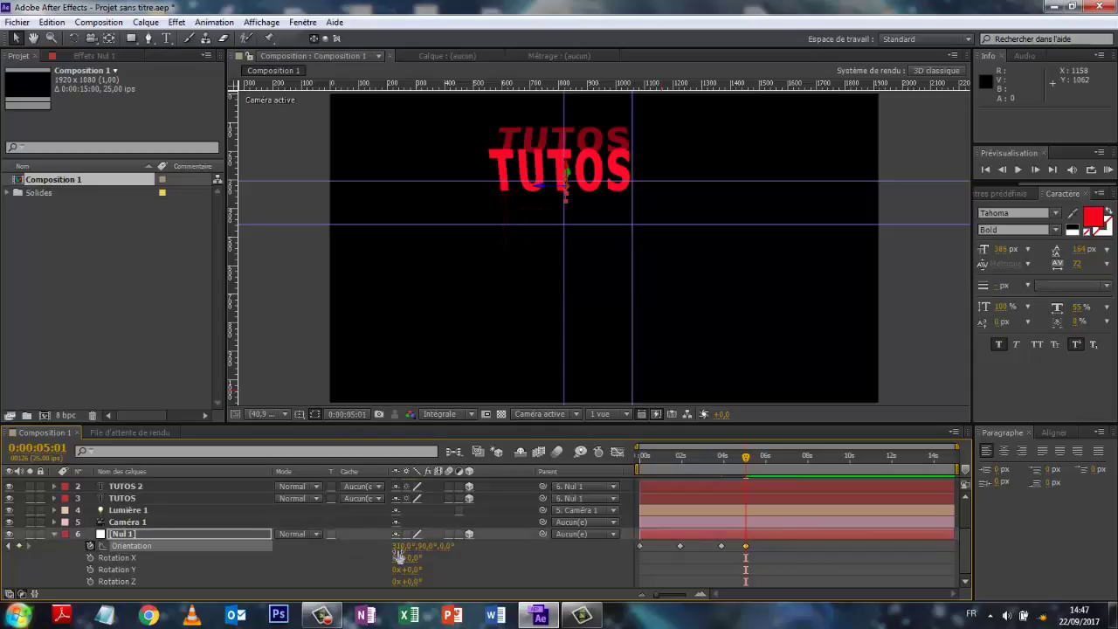
drag(399, 546, 404, 548)
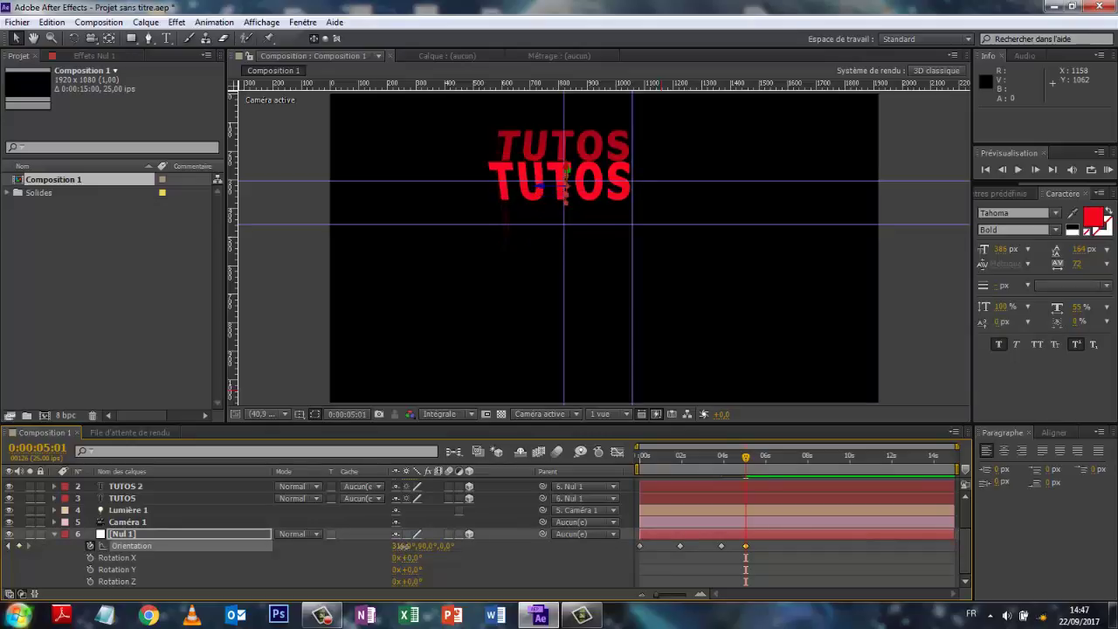
click(402, 546)
click(392, 553)
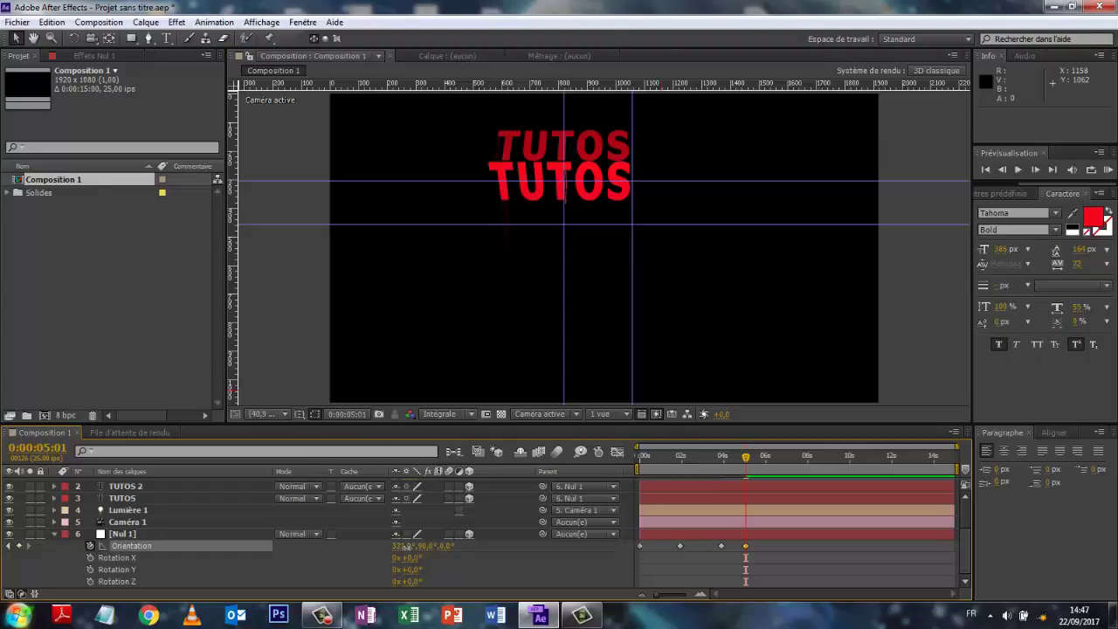
drag(400, 546, 403, 546)
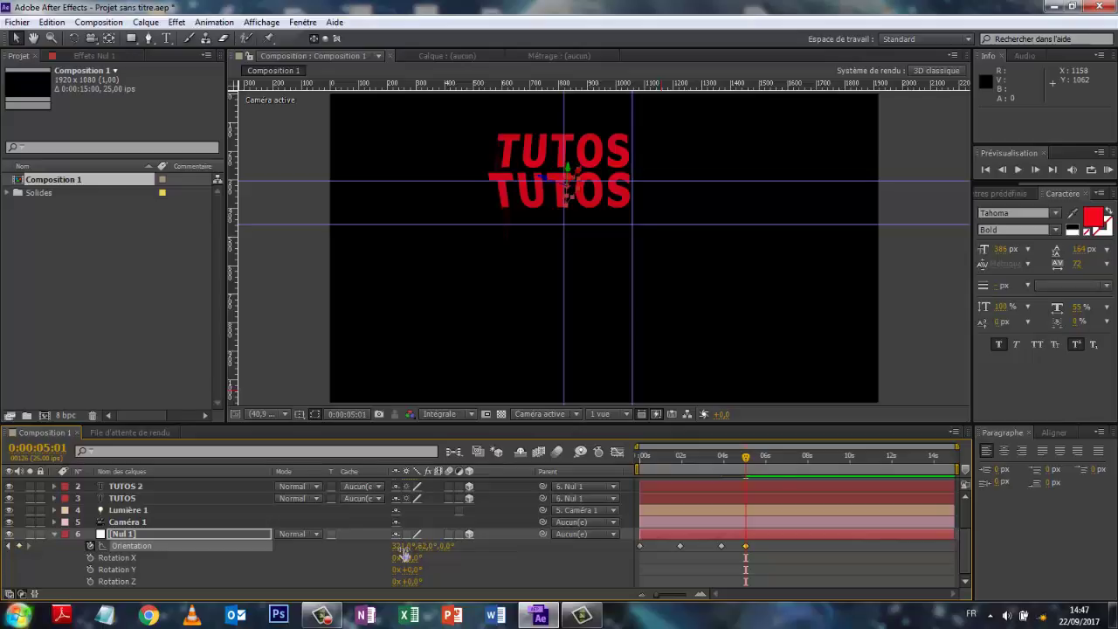
drag(402, 546, 458, 553)
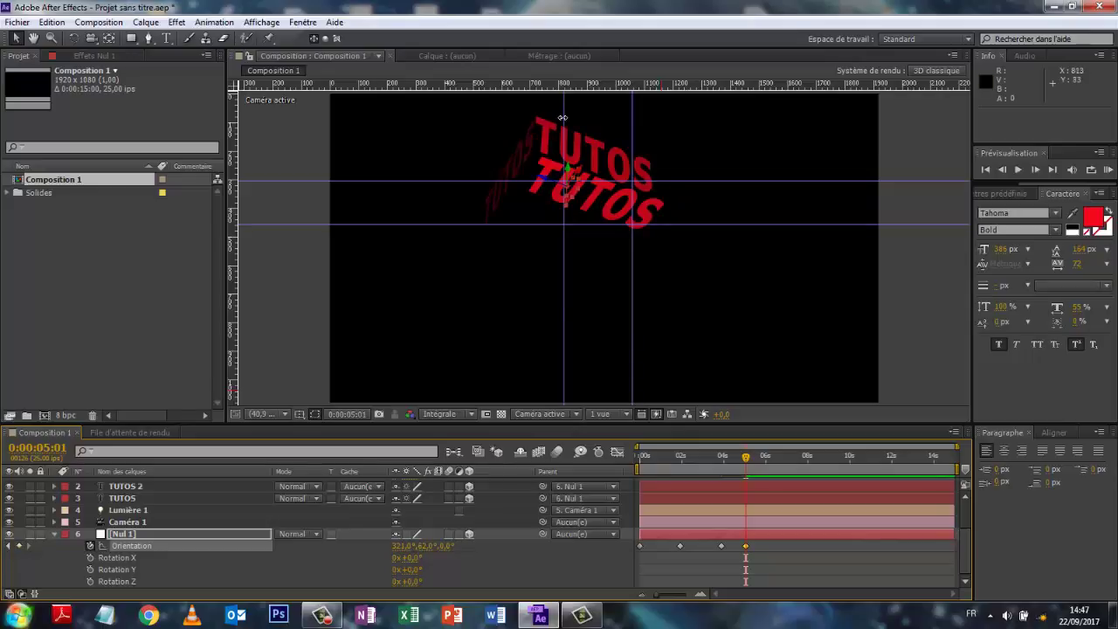
Hide the composition guide lines and roll Nul 1's Orientation Z to 347°
click(262, 22)
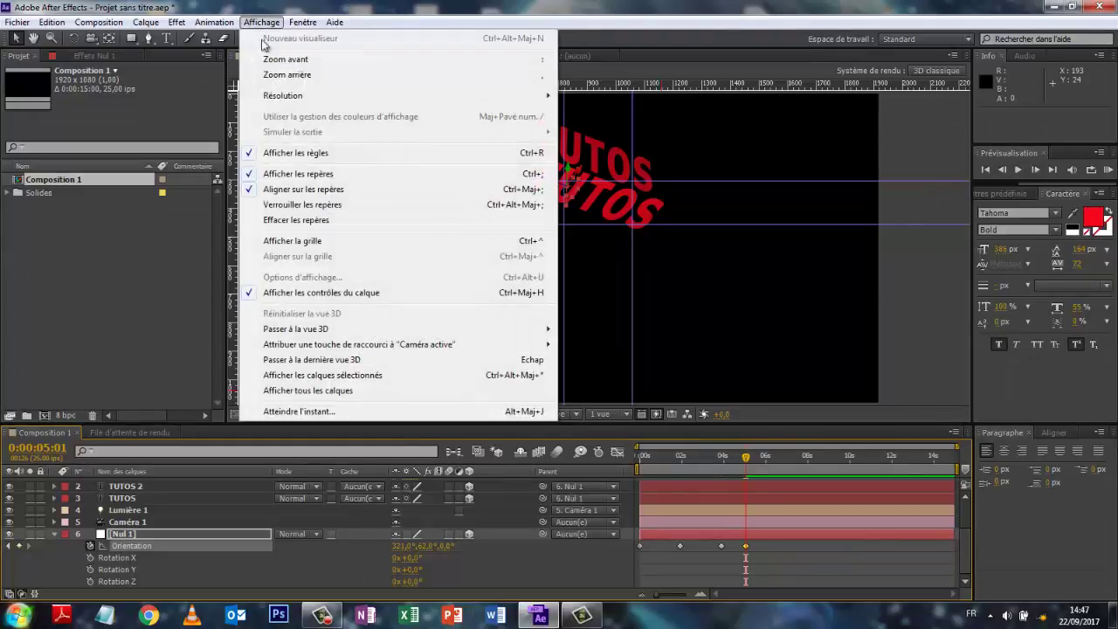
click(253, 174)
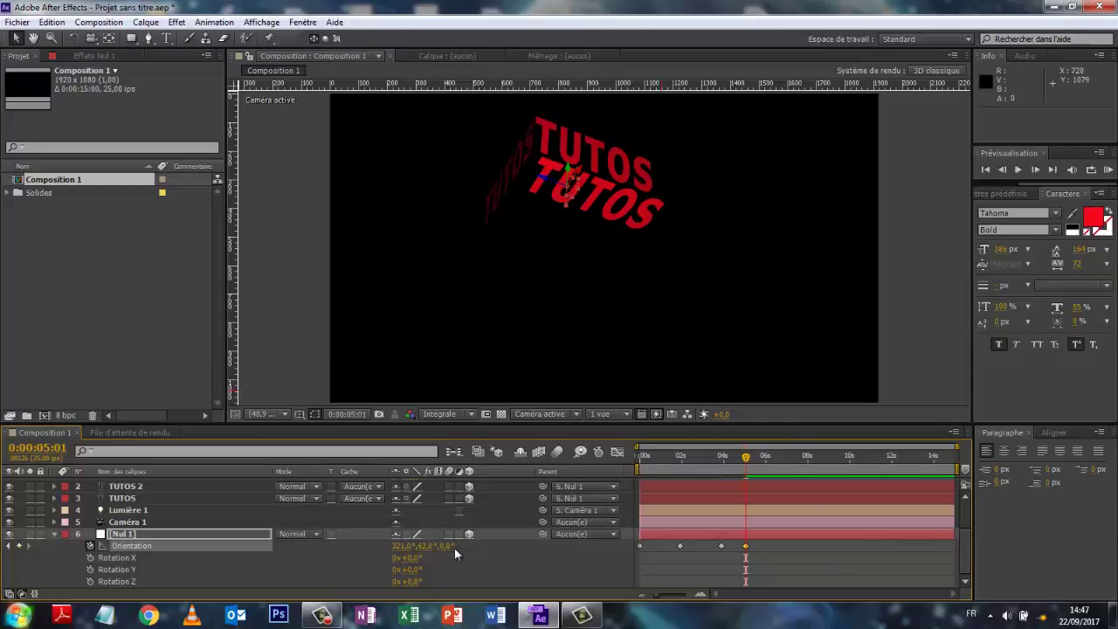
mouse_move(454, 548)
mouse_down()
mouse_move(433, 545)
mouse_move(473, 548)
mouse_move(442, 547)
mouse_up()
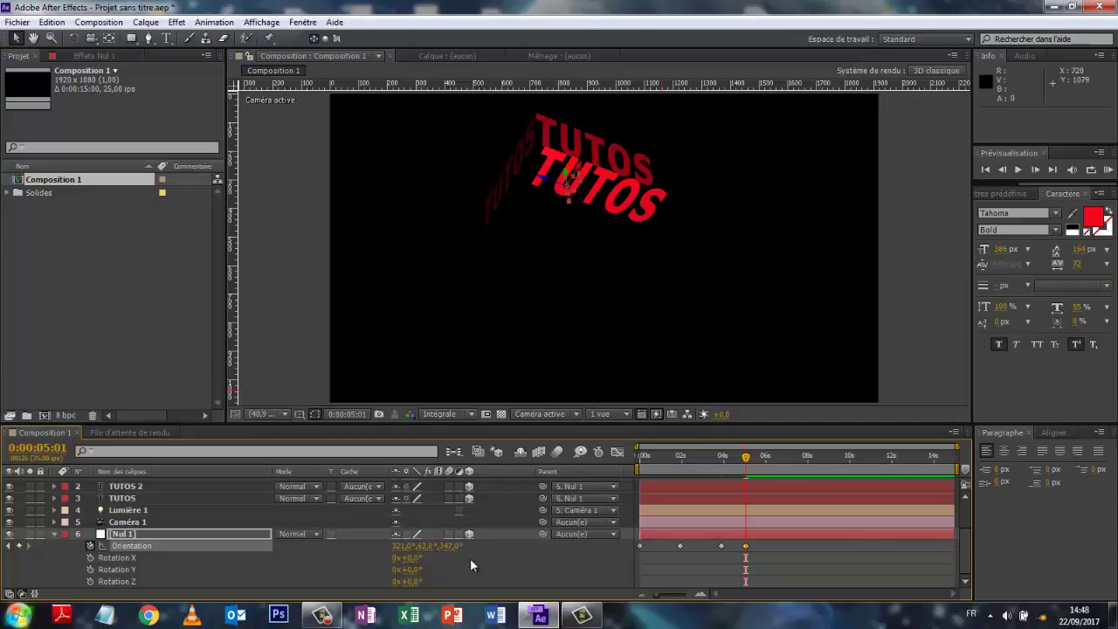
Keyframe Lumière 1's Intensité at 403%, then preview the animation from the start
click(53, 511)
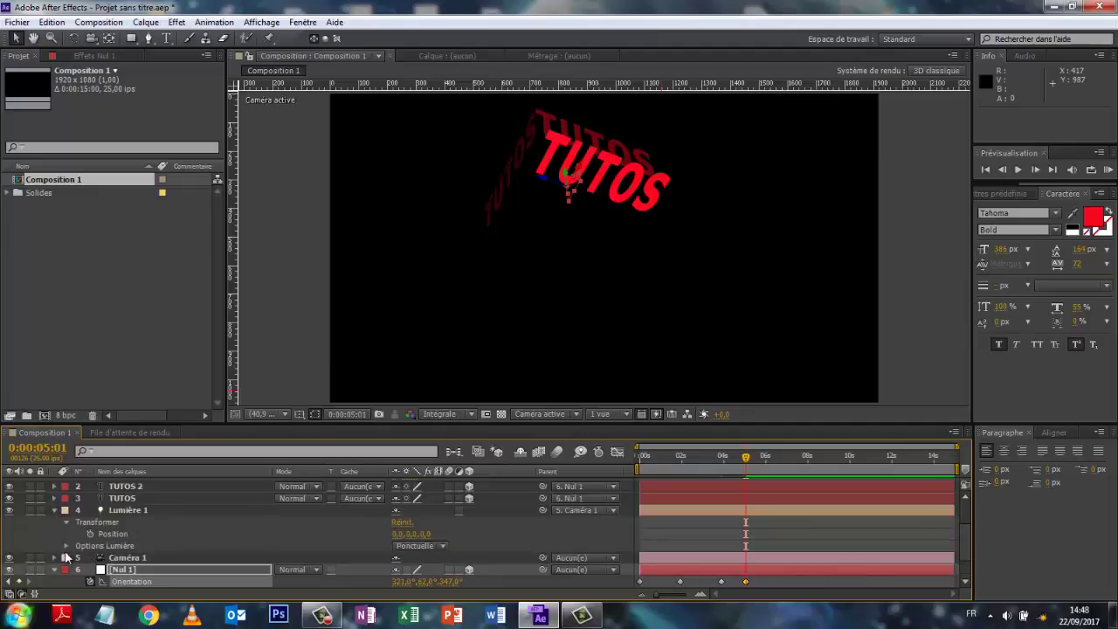
click(66, 546)
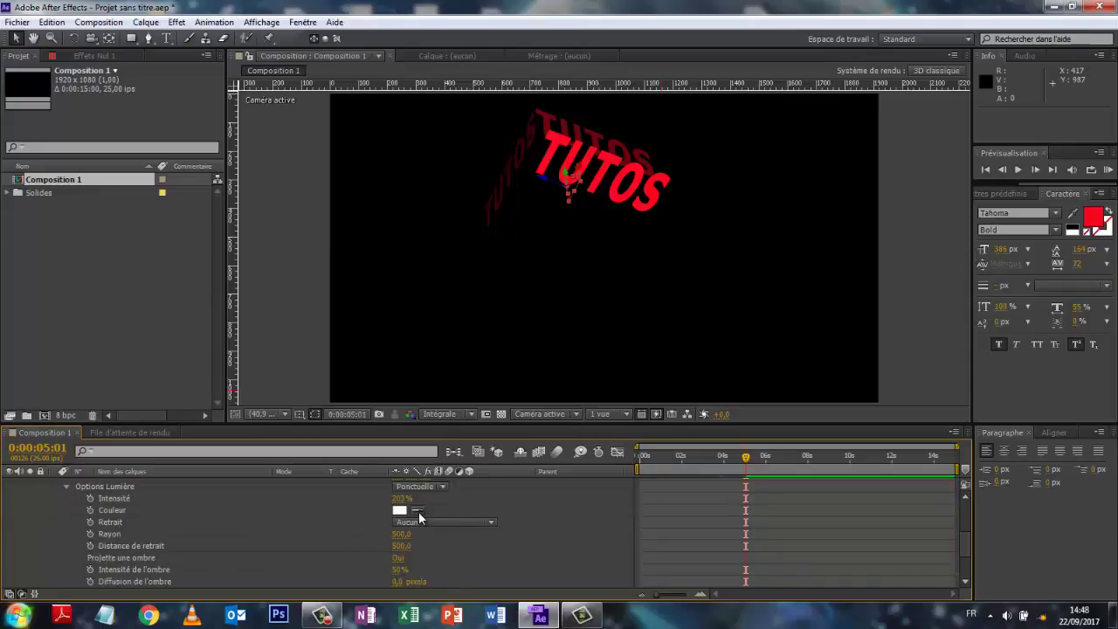
drag(400, 496, 469, 516)
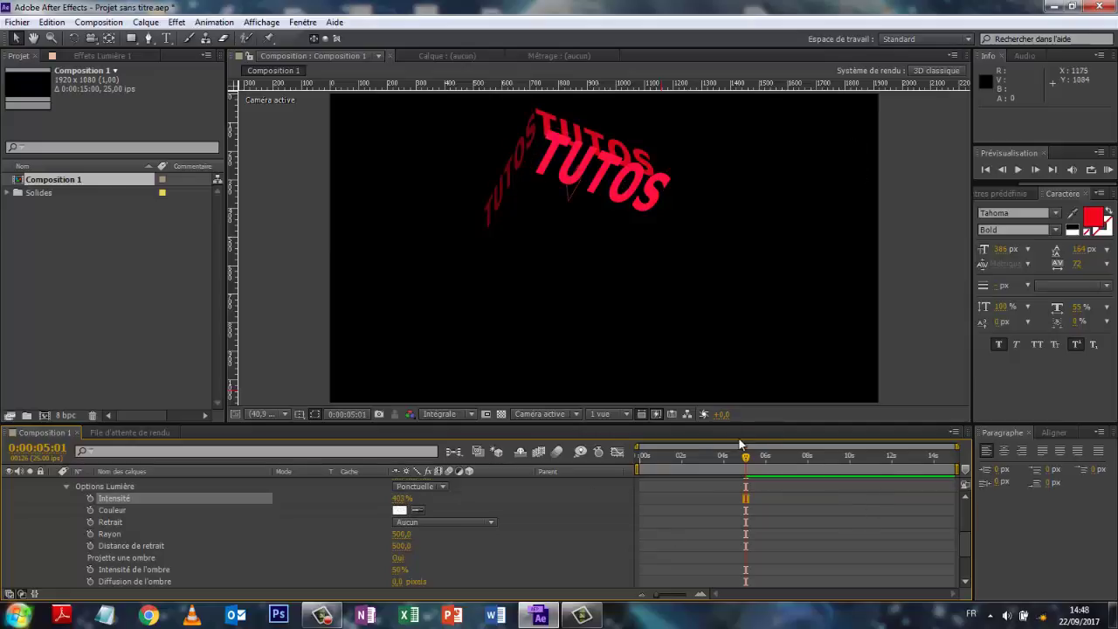
drag(745, 461, 551, 472)
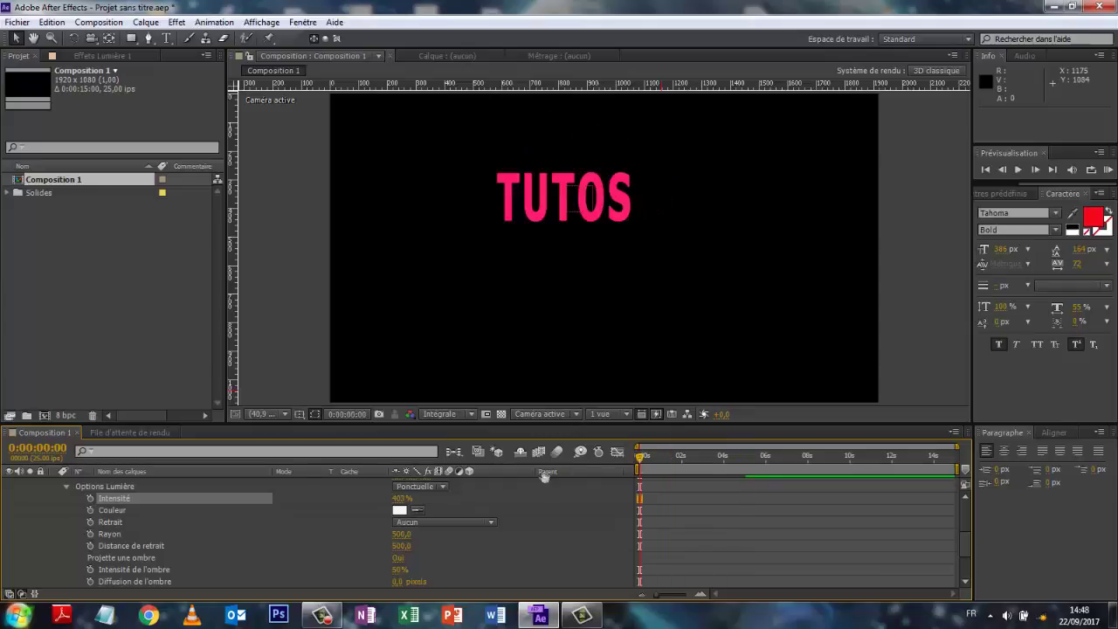
key(space)
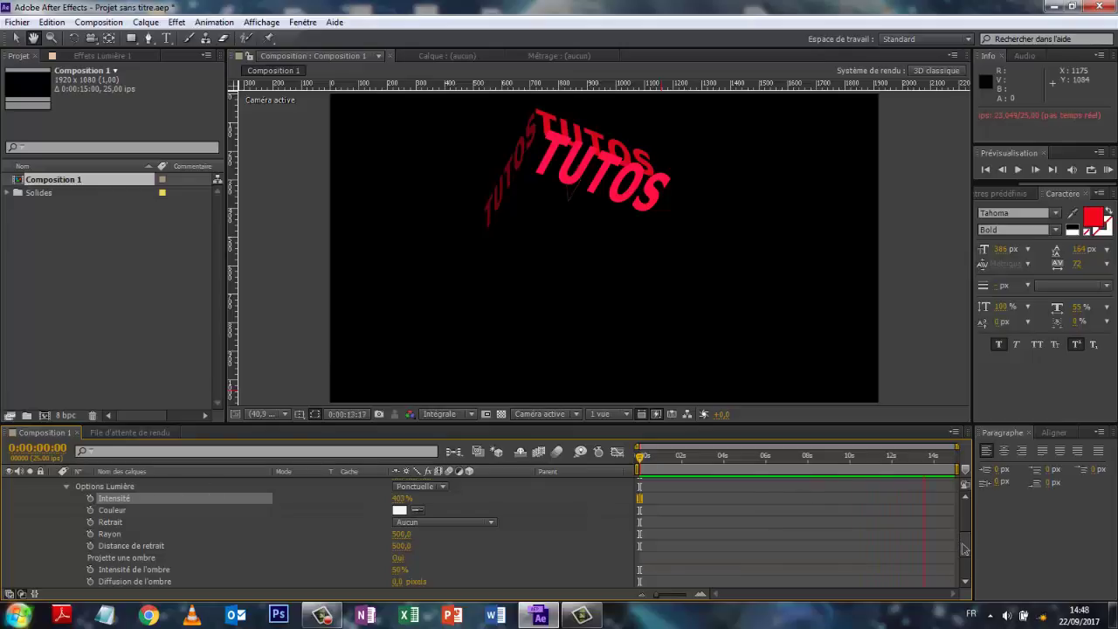
Stop the preview and slide TUTOS 3 down to 178.8, 251.4, -239.7, beneath the upper TUTOS
key(space)
drag(963, 541, 965, 495)
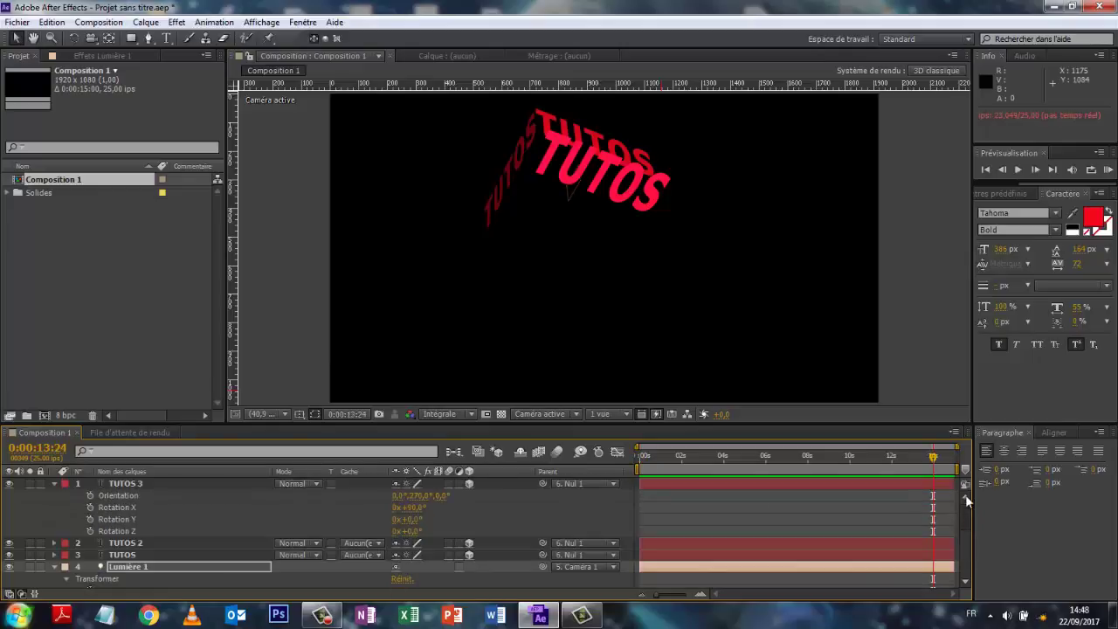
click(140, 482)
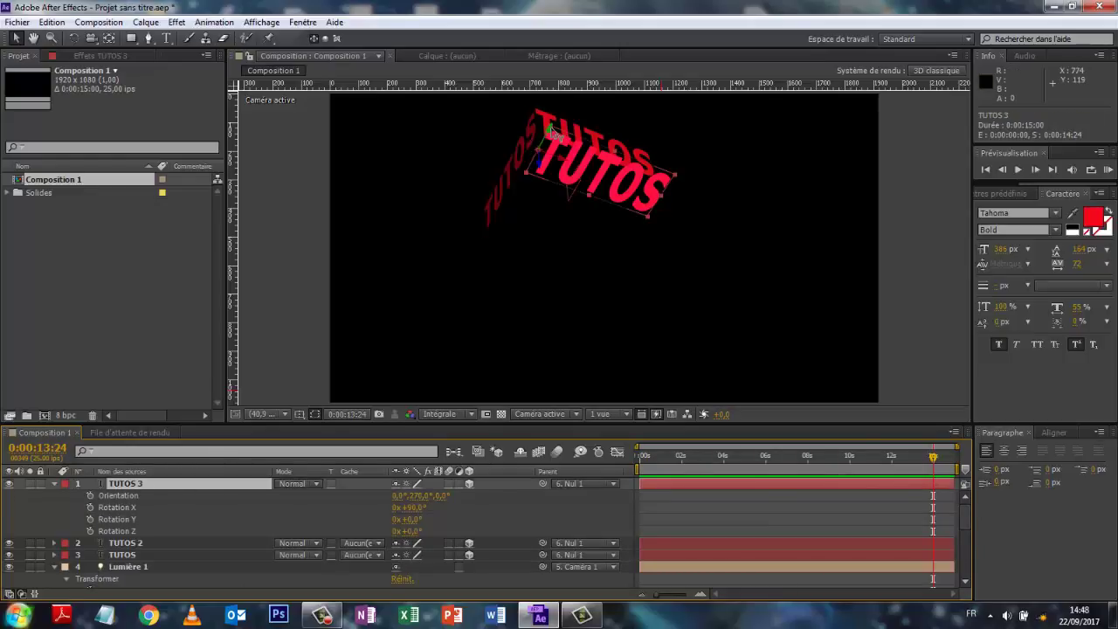
drag(551, 131, 548, 150)
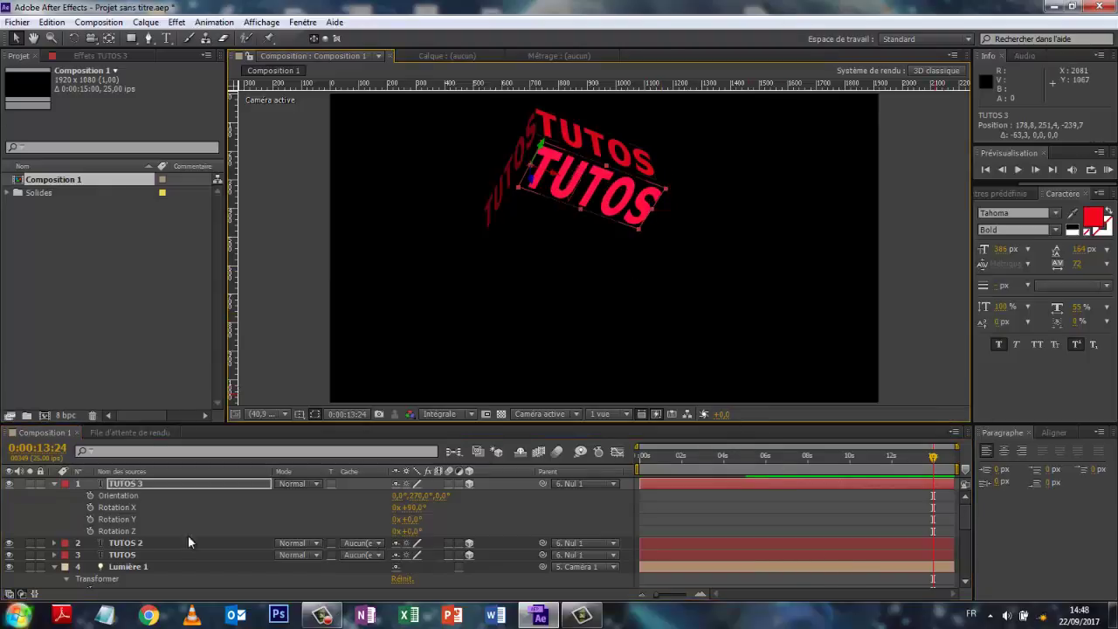
double_click(100, 485)
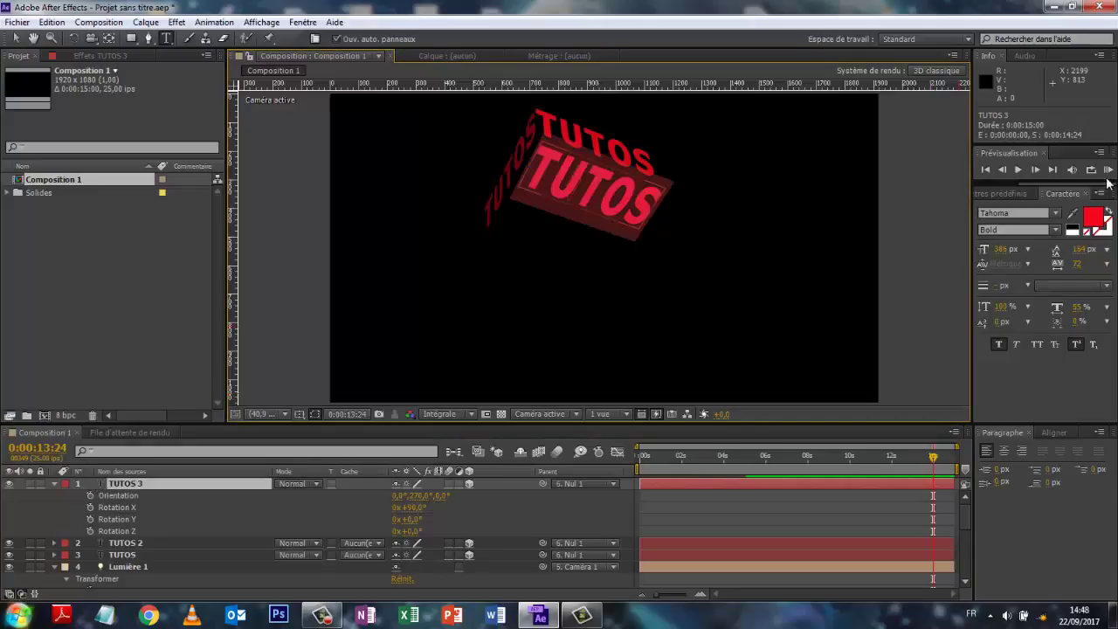
Change TUTOS 3's text fill colour from red to near-white
click(1093, 217)
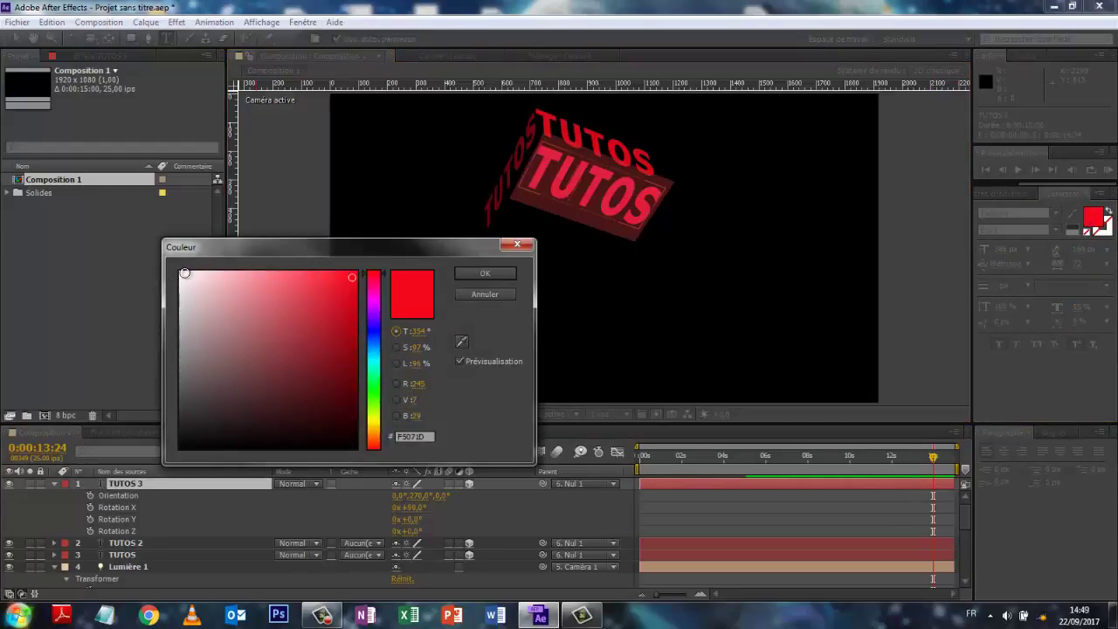
click(184, 274)
click(487, 272)
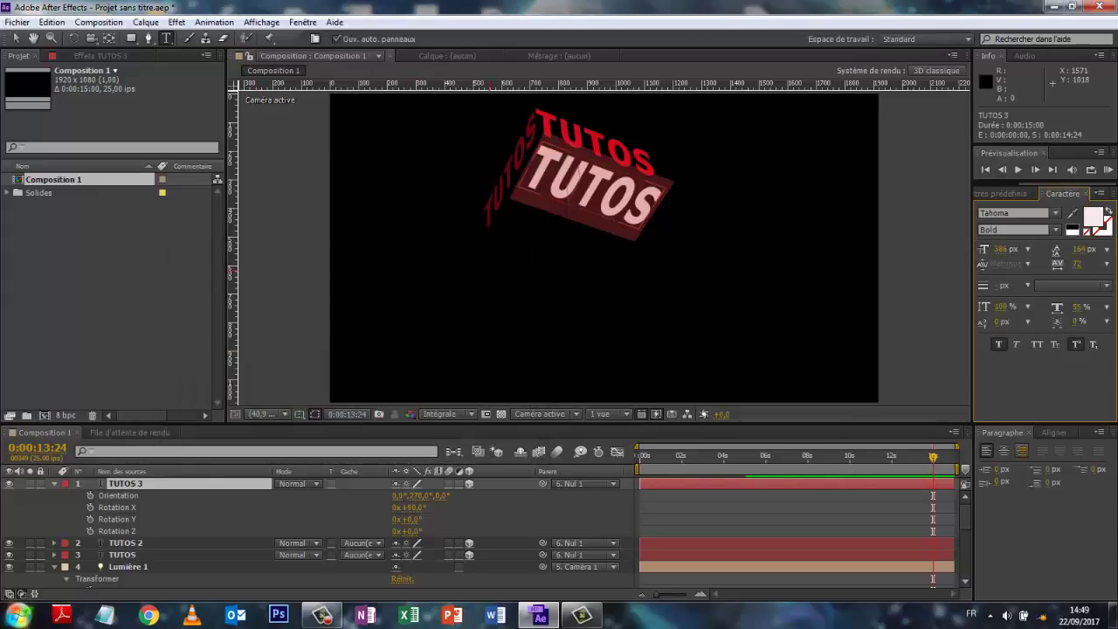
Collapse the TUTOS 3, Lumière 1 and Nul 1 layers in the timeline
click(54, 482)
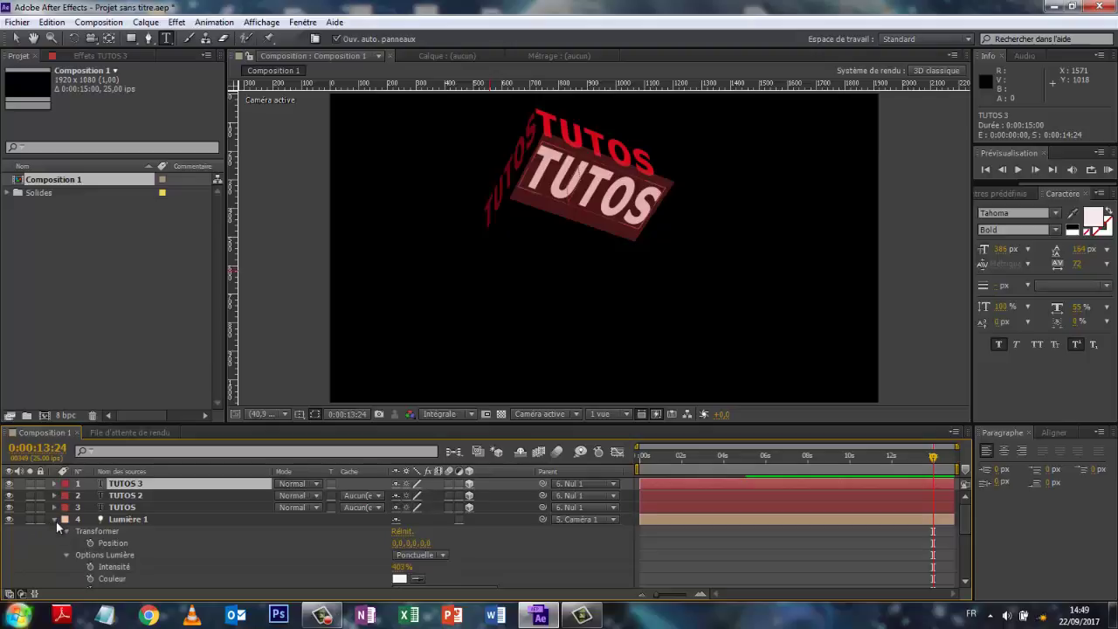
click(55, 519)
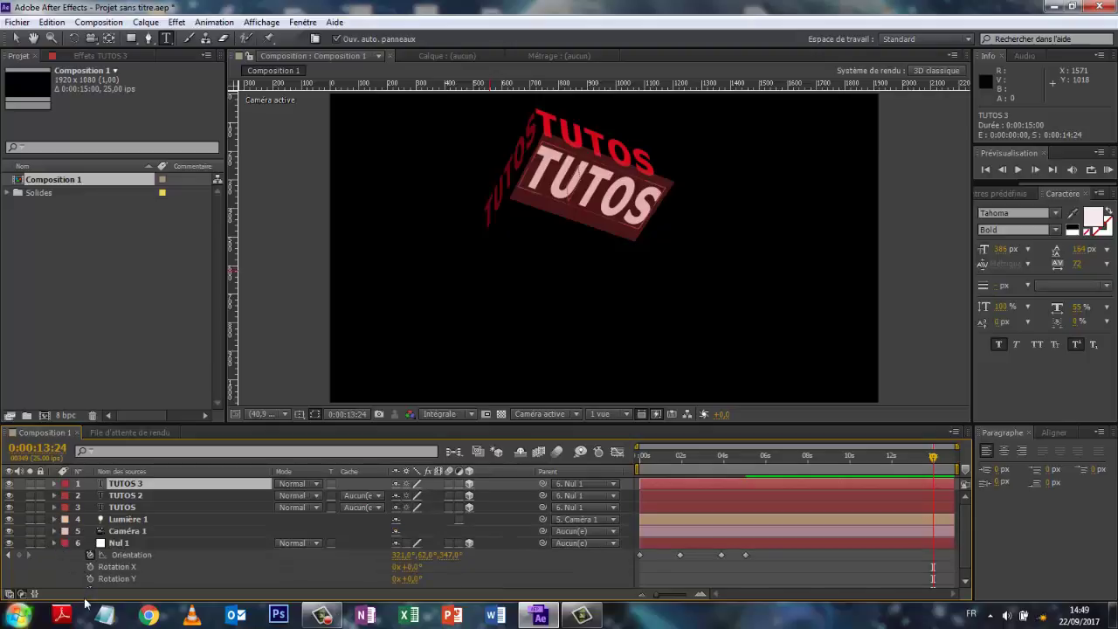
click(76, 573)
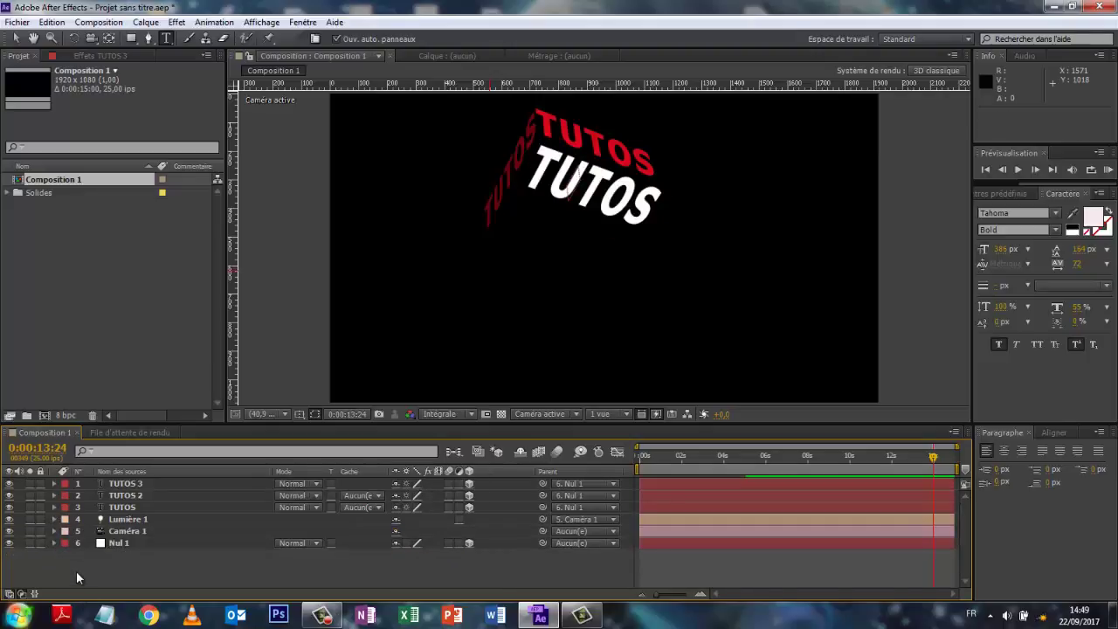
Lower Nul 1 to Position Y 484, first typing 369 then scrubbing, and reselect TUTOS 3
click(167, 545)
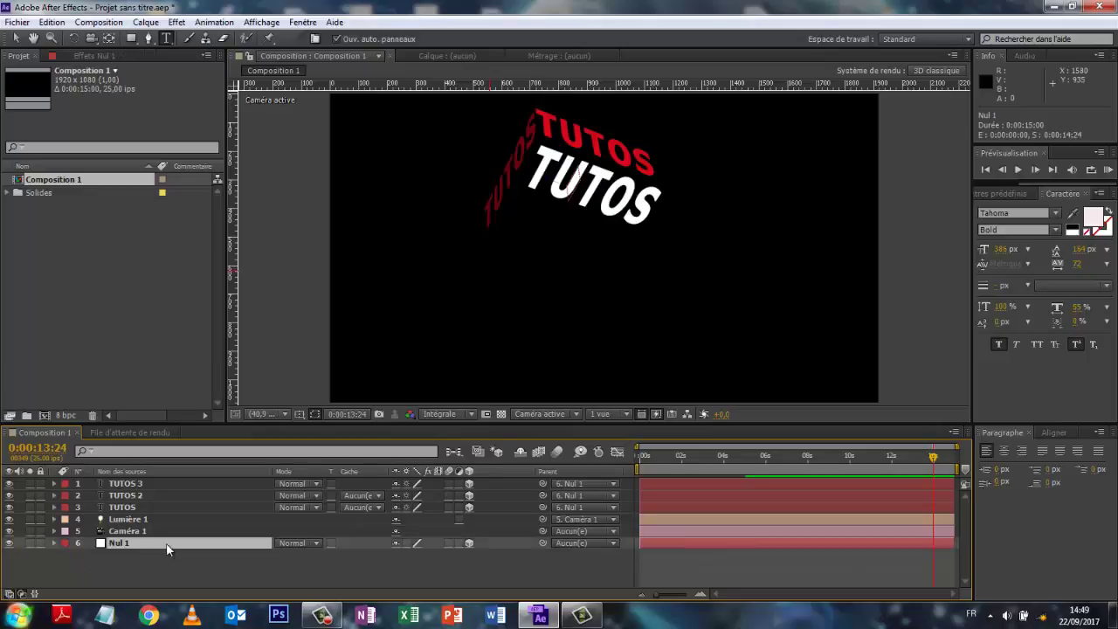
key(p)
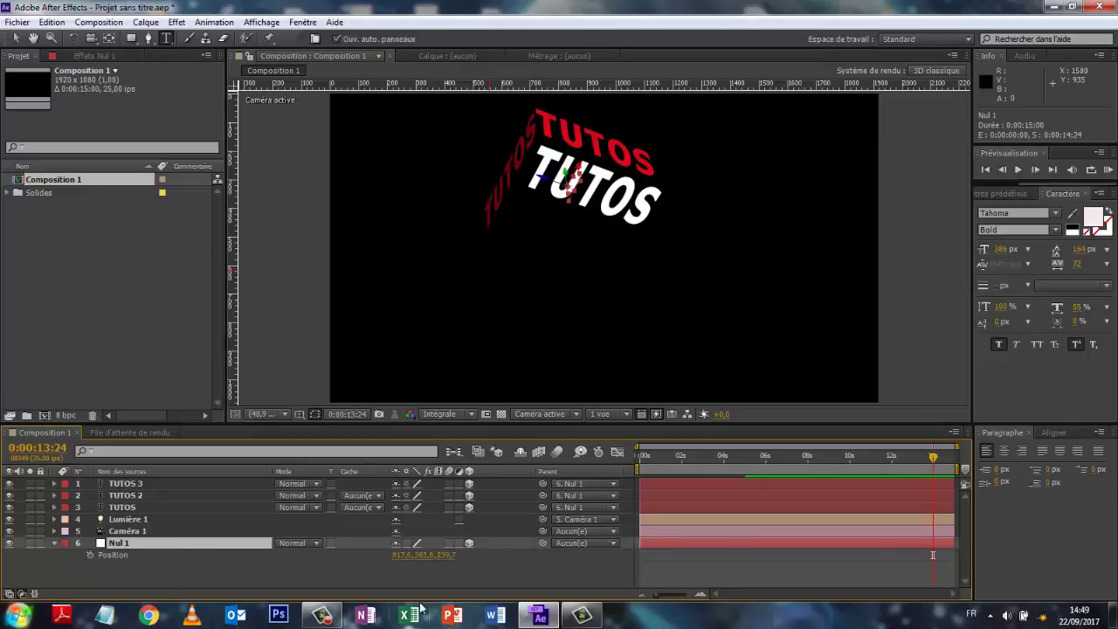
click(424, 555)
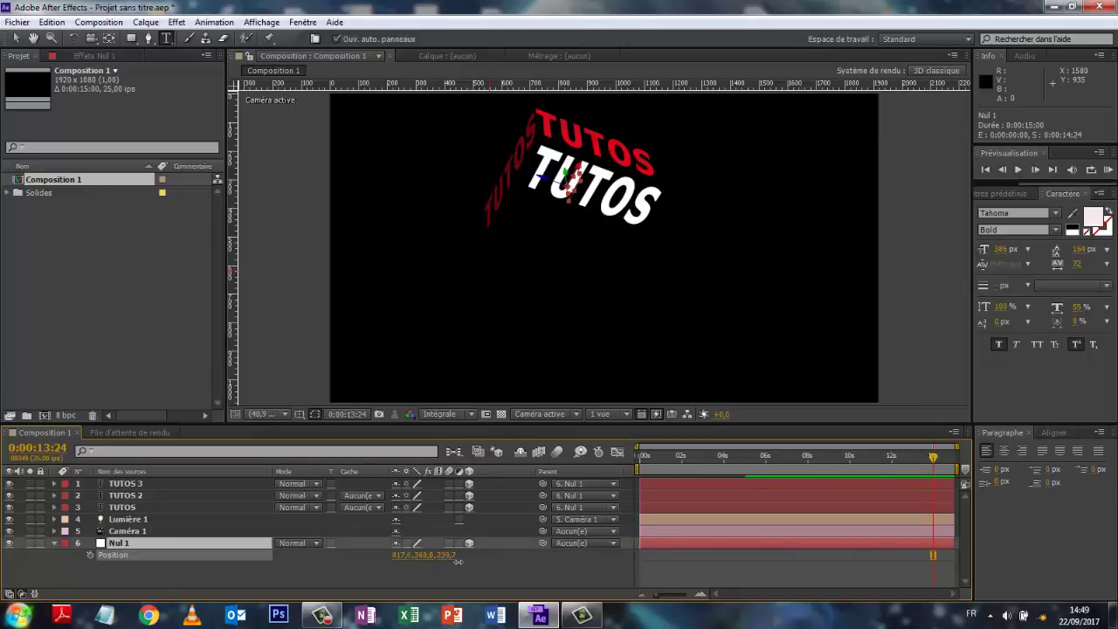
text(369)
key(Return)
mouse_move(428, 556)
mouse_down()
mouse_move(474, 569)
mouse_move(453, 564)
mouse_up()
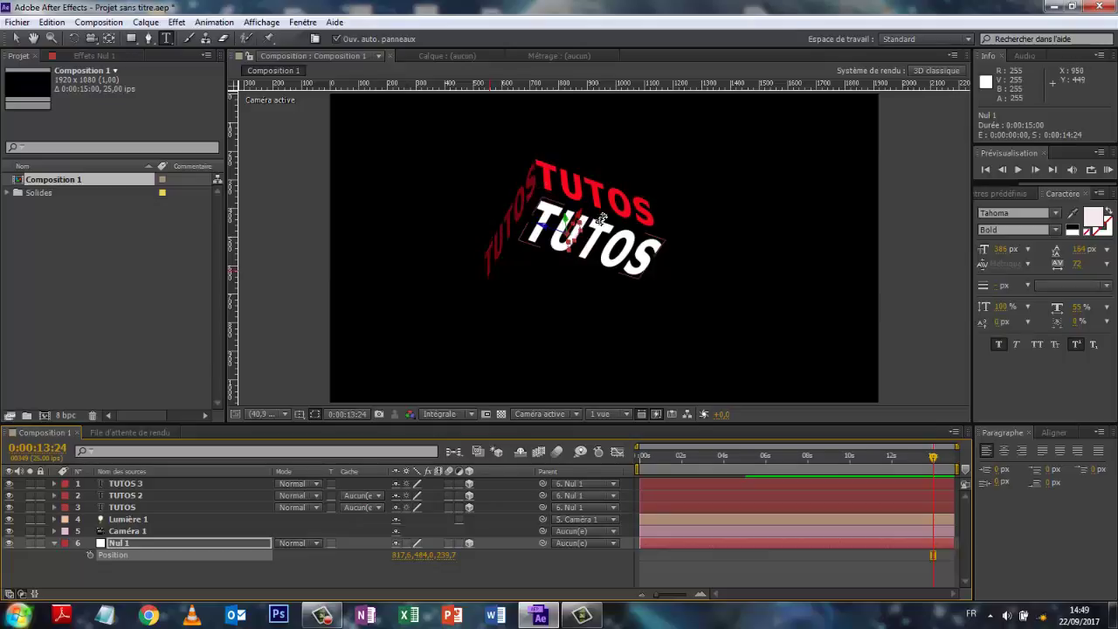
click(596, 253)
click(1033, 382)
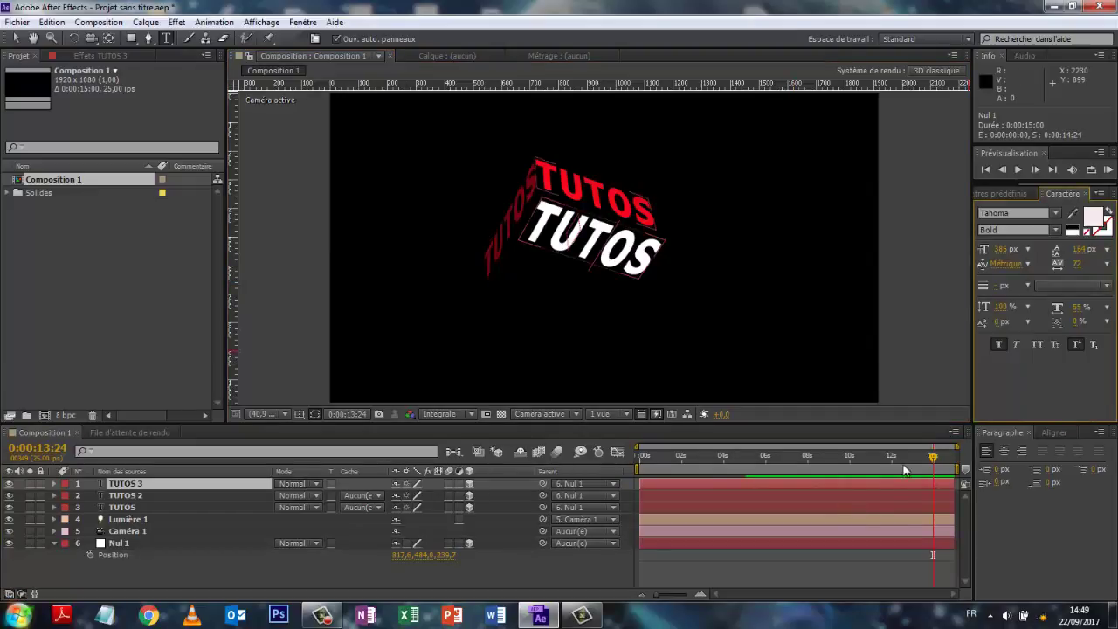
drag(934, 456, 757, 456)
key(Home)
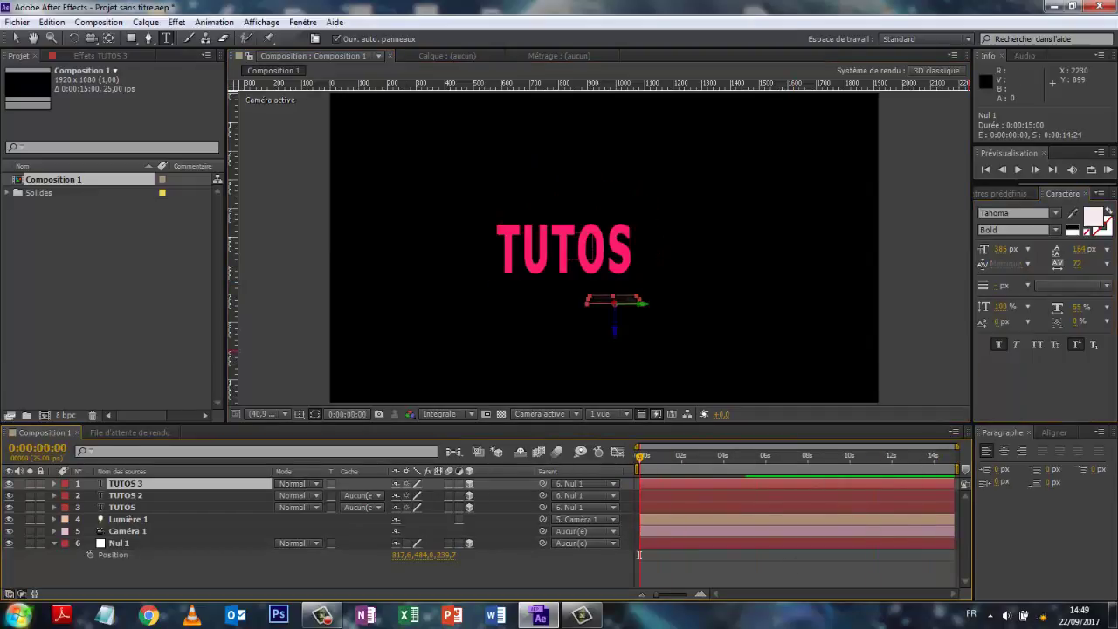
key(space)
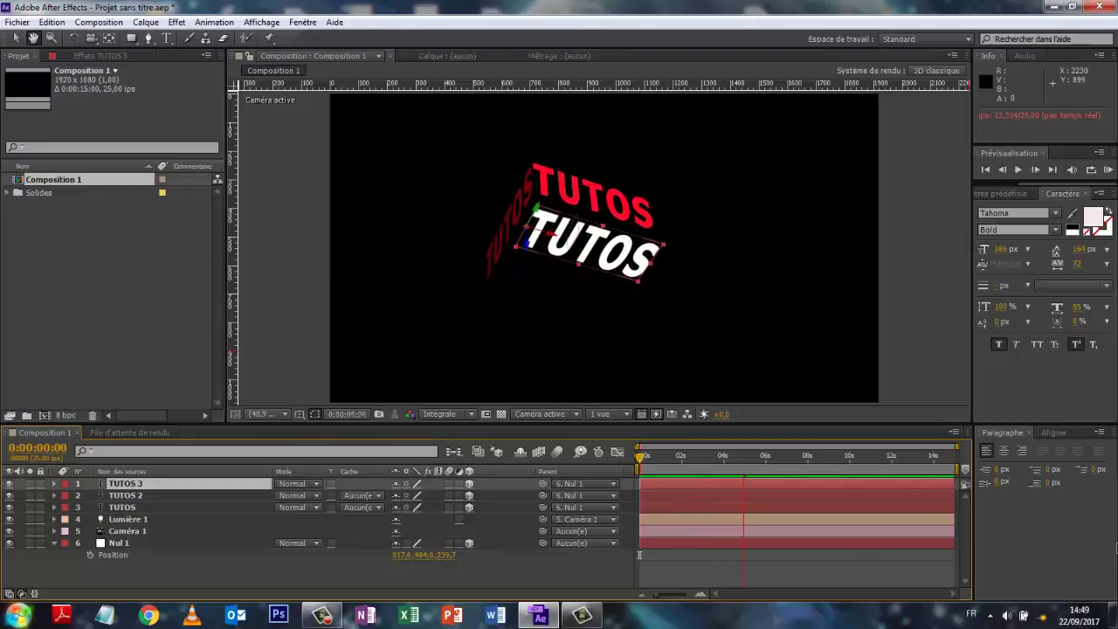
key(ctrl+t)
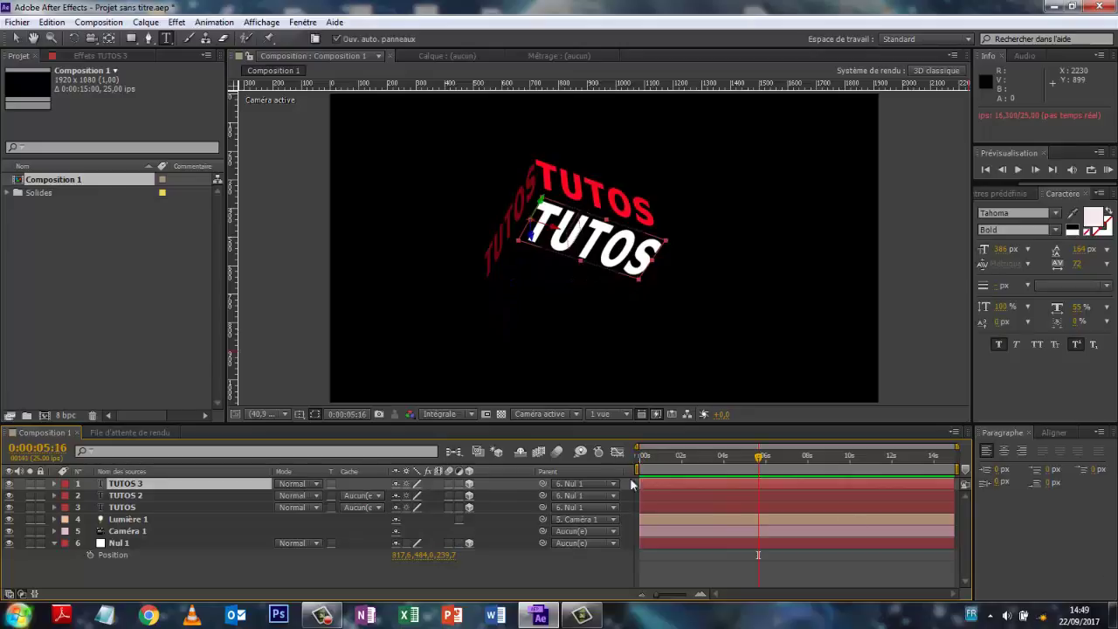
Delay TUTOS 2's start in the timeline, preview from the beginning, then return to the Selection tool
drag(659, 495, 729, 488)
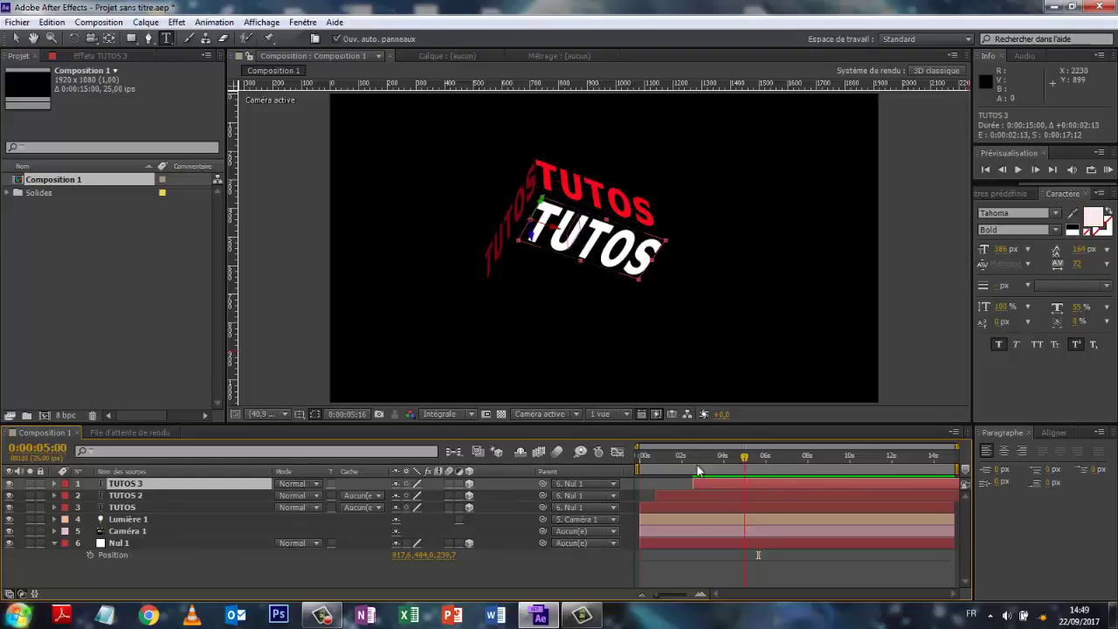
key(Home)
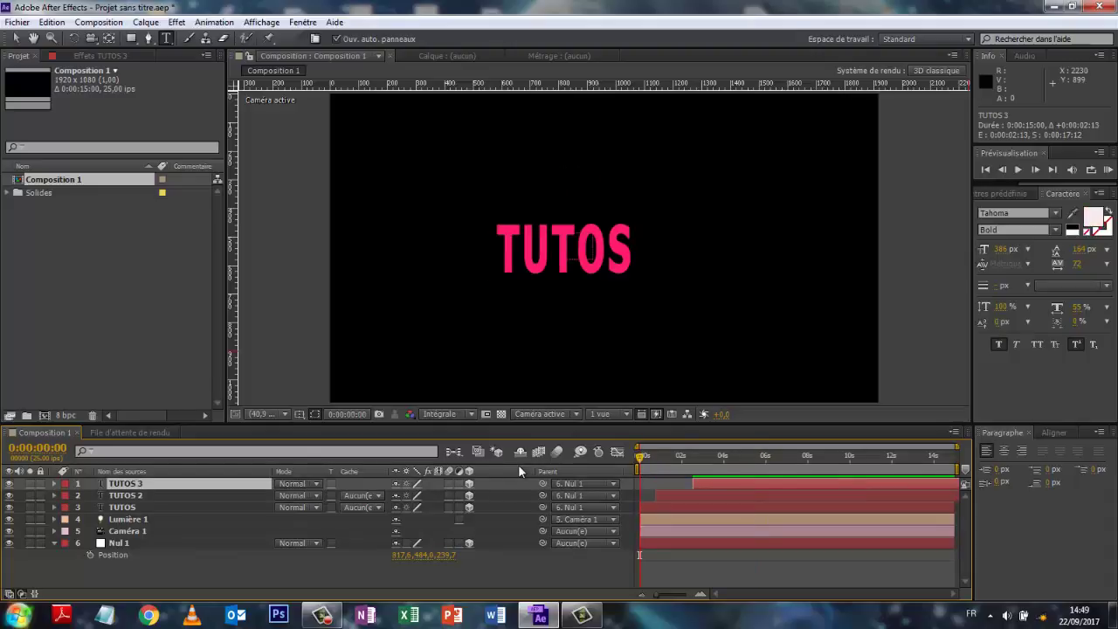
key(space)
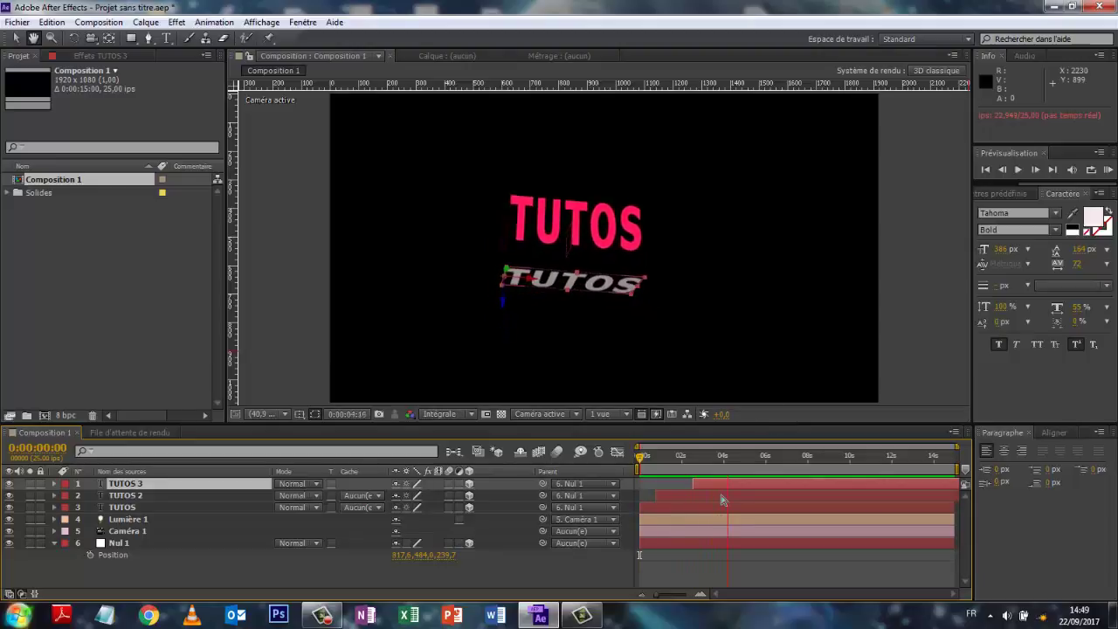
key(space)
key(ctrl+t)
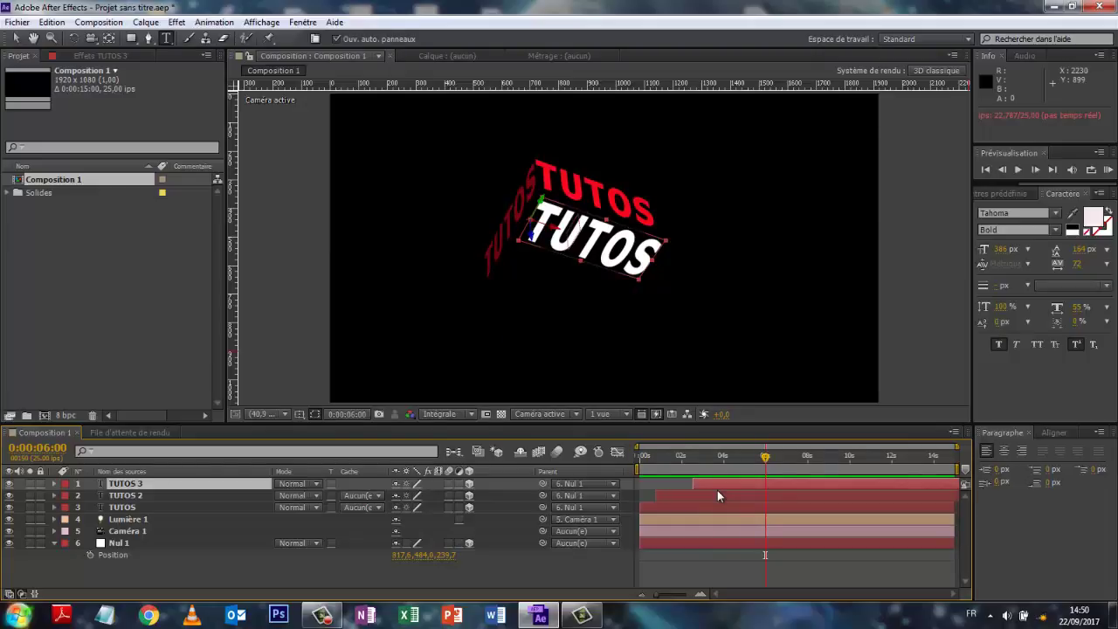
click(16, 39)
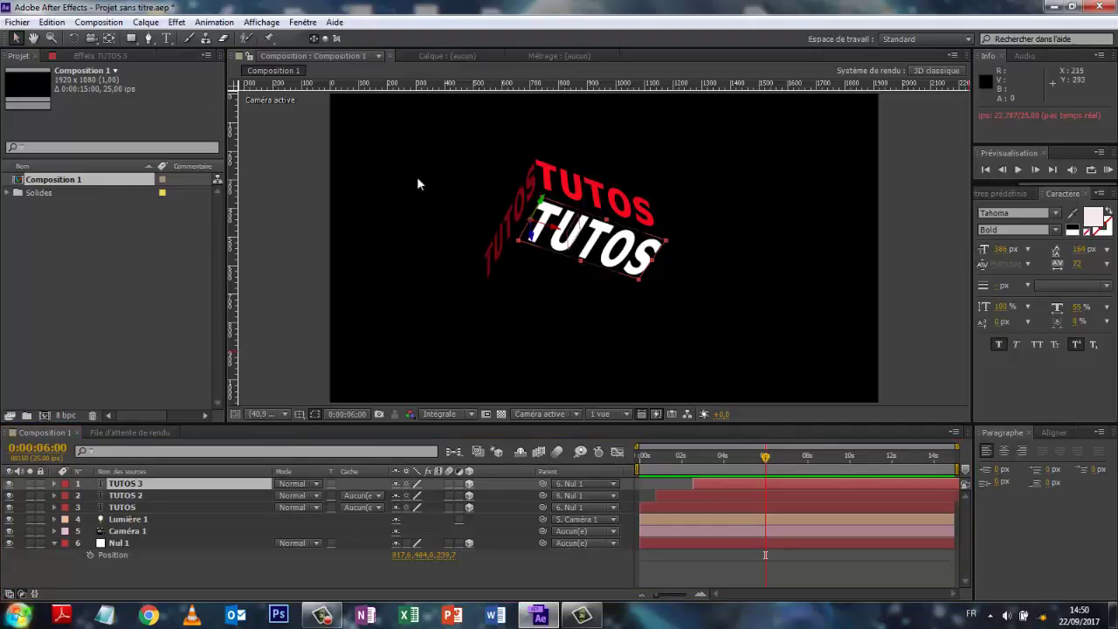